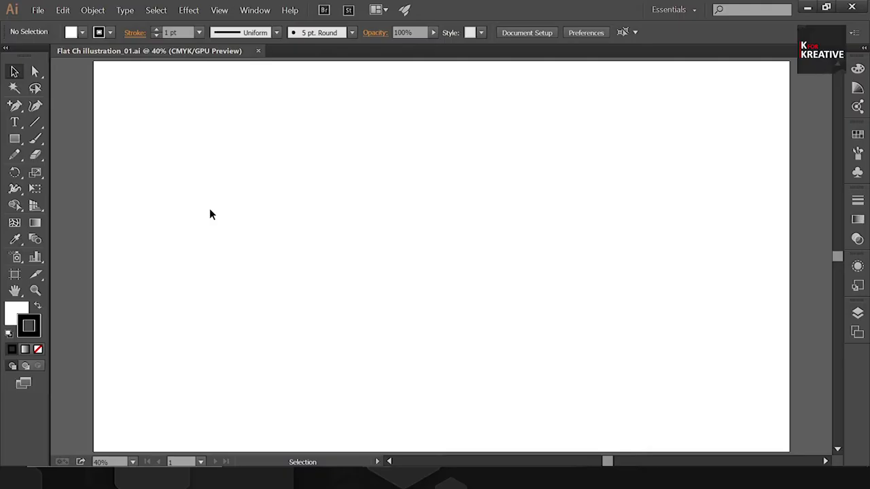
Place the girl-on-beanbag photo enlarged across the artboard and make Layer 1 a dimmed template
{"action": "left_click", "coordinate": [168, 401]}
{"action": "mouse_move", "coordinate": [168, 400]}
{"action": "left_mouse_down"}
{"action": "mouse_move", "coordinate": [575, 194]}
{"action": "mouse_move", "coordinate": [462, 237]}
{"action": "mouse_move", "coordinate": [693, 420]}
{"action": "left_mouse_up"}
{"action": "left_click", "coordinate": [857, 313]}
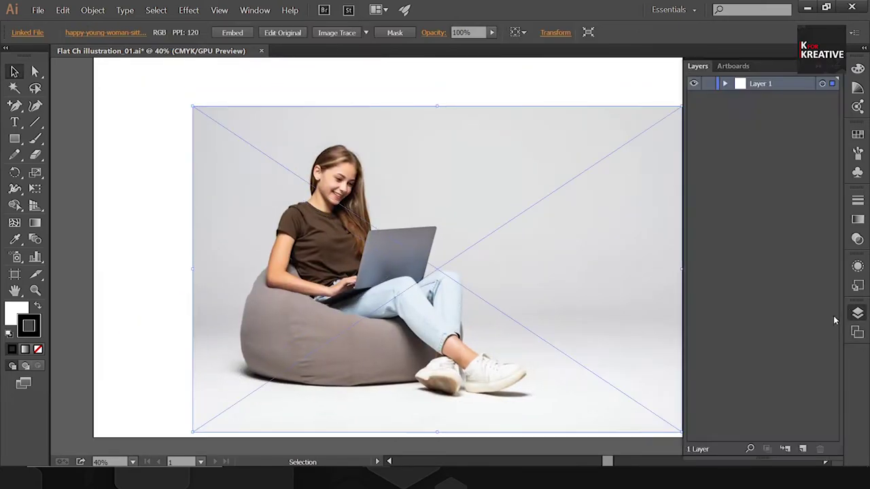
{"action": "left_click", "coordinate": [836, 66]}
{"action": "left_click", "coordinate": [734, 249]}
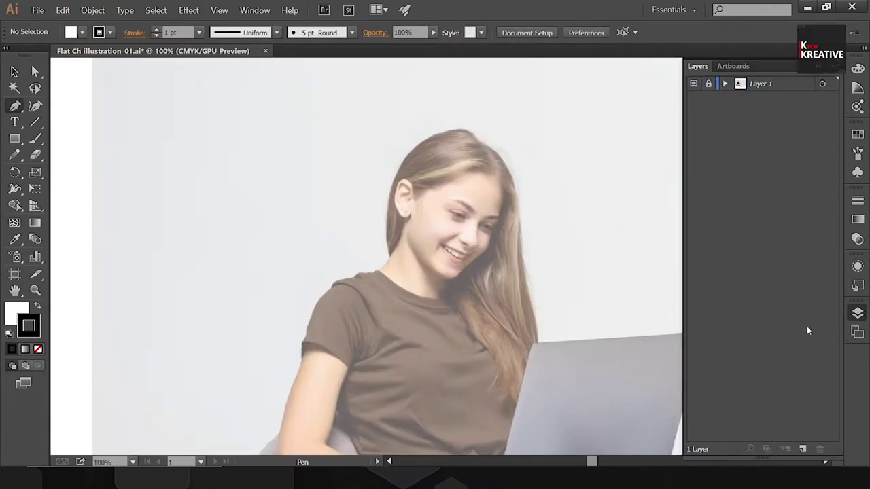
On a new unfilled layer, trace the top hair outline over the crown and around the ear
{"action": "left_click", "coordinate": [803, 449]}
{"action": "left_click", "coordinate": [857, 312]}
{"action": "key", "text": "slash"}
{"action": "left_click", "coordinate": [377, 264]}
{"action": "left_click", "coordinate": [391, 169]}
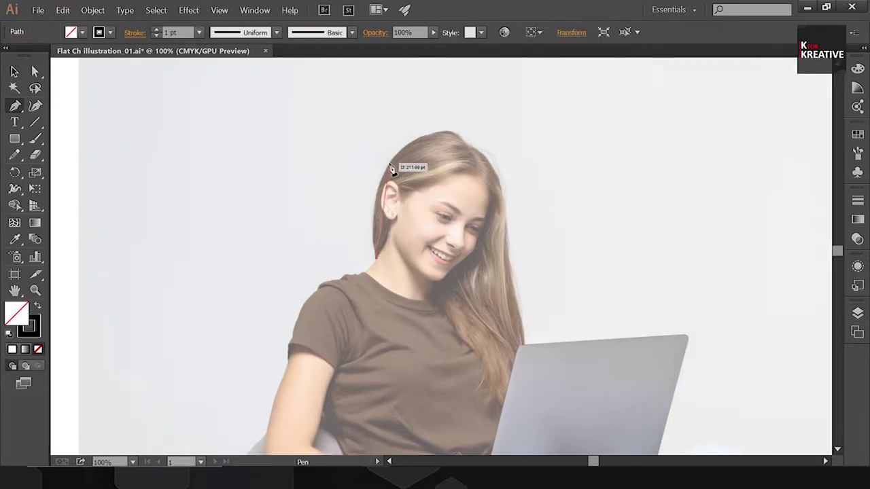
{"action": "left_click_drag", "start_coordinate": [411, 114], "coordinate": [416, 119]}
{"action": "left_click", "coordinate": [390, 165]}
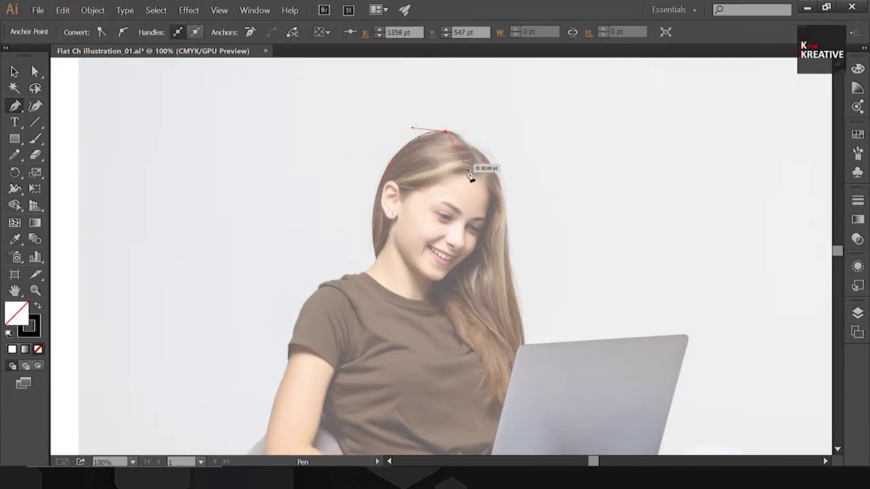
{"action": "key", "text": "ctrl+plus"}
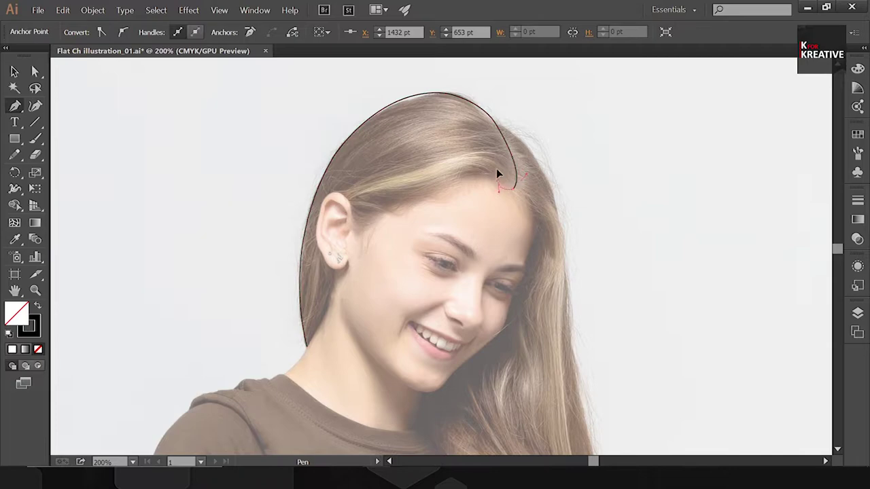
{"action": "mouse_move", "coordinate": [383, 212]}
{"action": "left_mouse_down"}
{"action": "mouse_move", "coordinate": [367, 237]}
{"action": "mouse_move", "coordinate": [351, 207]}
{"action": "left_mouse_up"}
{"action": "left_click_drag", "start_coordinate": [331, 267], "coordinate": [334, 271]}
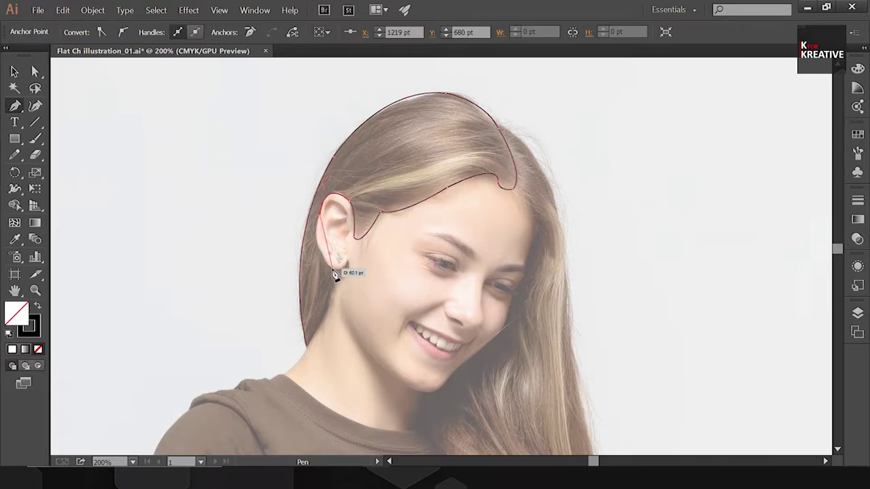
{"action": "left_click", "coordinate": [299, 341]}
{"action": "scroll", "coordinate": [329, 313], "scroll_direction": "down", "scroll_amount": 1, "text": "alt"}
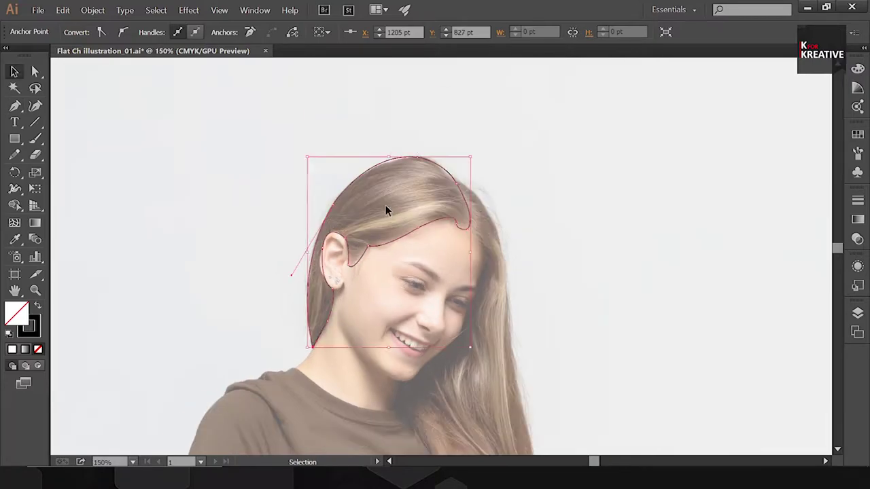
Add an inner highlight strand and fill the hair dark purple #3a0c82
{"action": "mouse_move", "coordinate": [445, 181]}
{"action": "left_mouse_down"}
{"action": "mouse_move", "coordinate": [449, 187]}
{"action": "mouse_move", "coordinate": [410, 190]}
{"action": "left_mouse_up"}
{"action": "left_click_drag", "start_coordinate": [403, 226], "coordinate": [405, 233]}
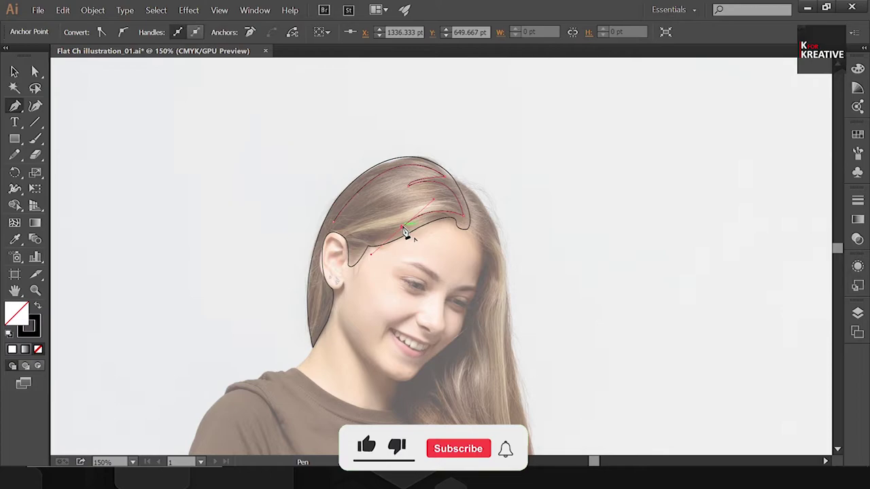
{"action": "left_click_drag", "start_coordinate": [329, 272], "coordinate": [339, 231]}
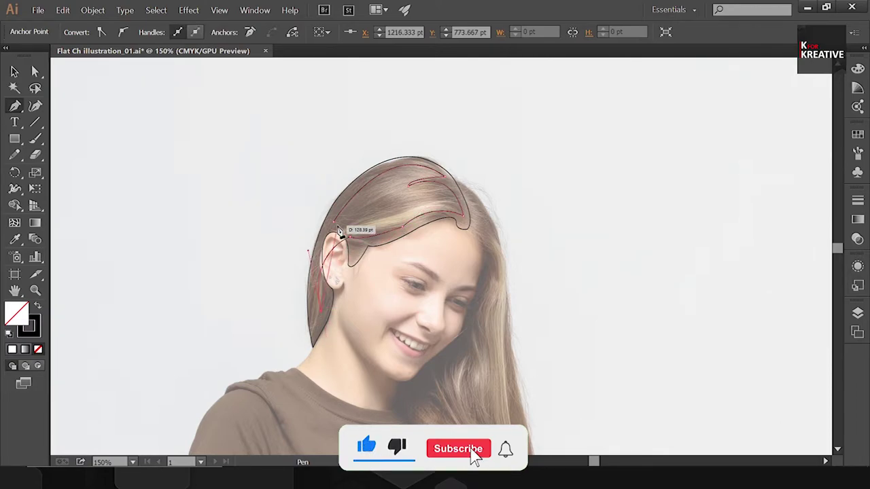
{"action": "key", "text": "v"}
{"action": "left_click", "coordinate": [420, 231]}
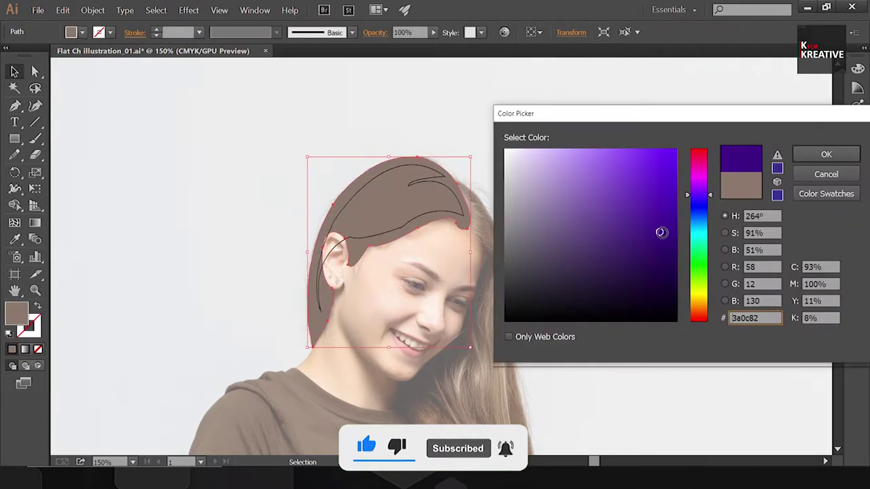
{"action": "left_click_drag", "start_coordinate": [661, 233], "coordinate": [666, 250]}
{"action": "left_click", "coordinate": [825, 154]}
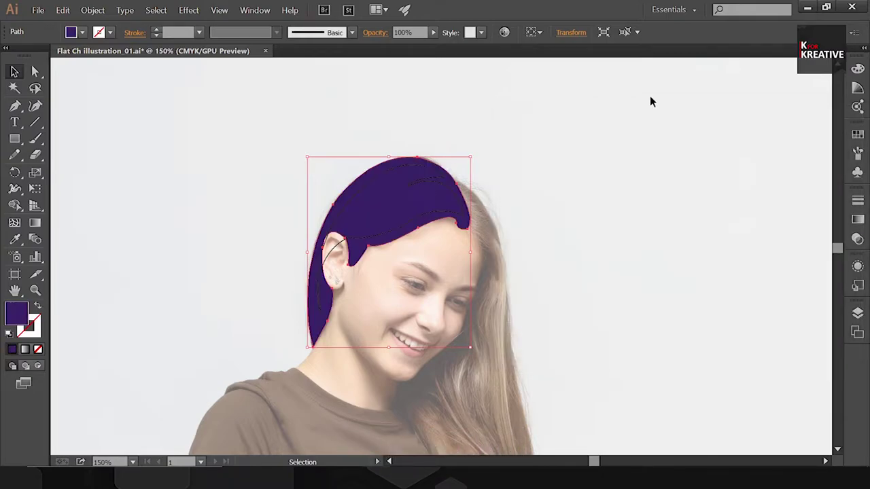
Give the inner highlight strand a lighter purple fill
{"action": "key", "text": "x"}
{"action": "left_click", "coordinate": [15, 239]}
{"action": "double_click", "coordinate": [16, 312]}
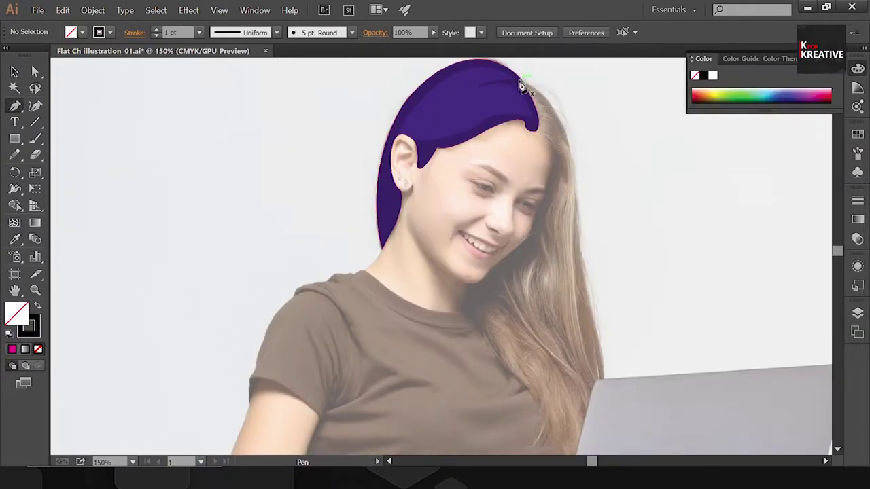
Trace the long hair lock's outline from the temple down past the right shoulder
{"action": "left_click", "coordinate": [569, 153]}
{"action": "scroll", "coordinate": [564, 231], "scroll_direction": "down", "scroll_amount": 3}
{"action": "left_click_drag", "start_coordinate": [561, 256], "coordinate": [649, 150]}
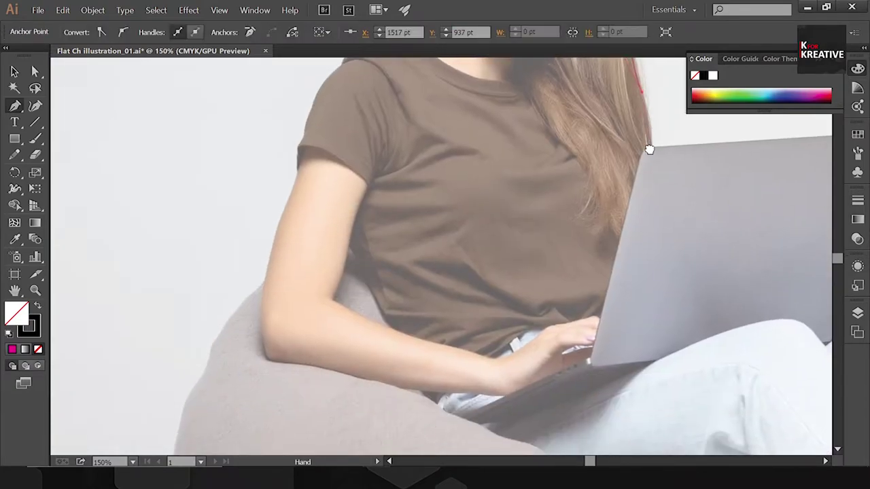
{"action": "left_click_drag", "start_coordinate": [586, 320], "coordinate": [615, 256]}
{"action": "left_click_drag", "start_coordinate": [595, 109], "coordinate": [619, 184]}
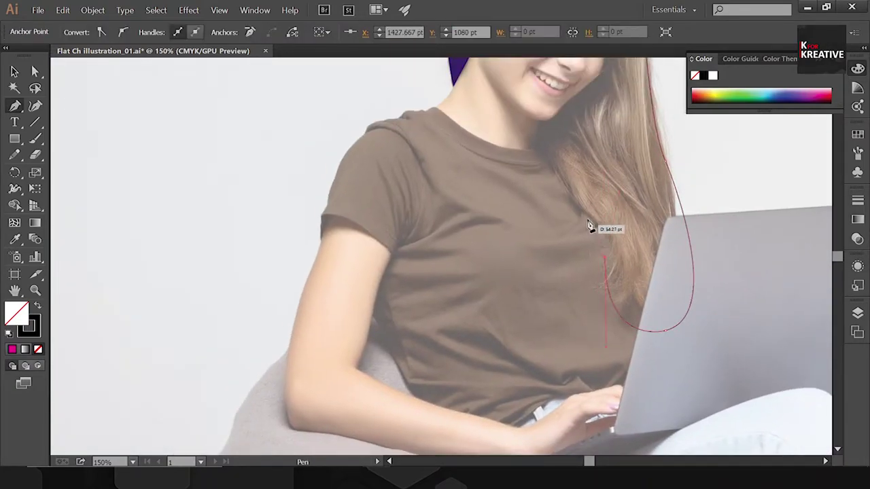
{"action": "left_click_drag", "start_coordinate": [544, 131], "coordinate": [598, 197]}
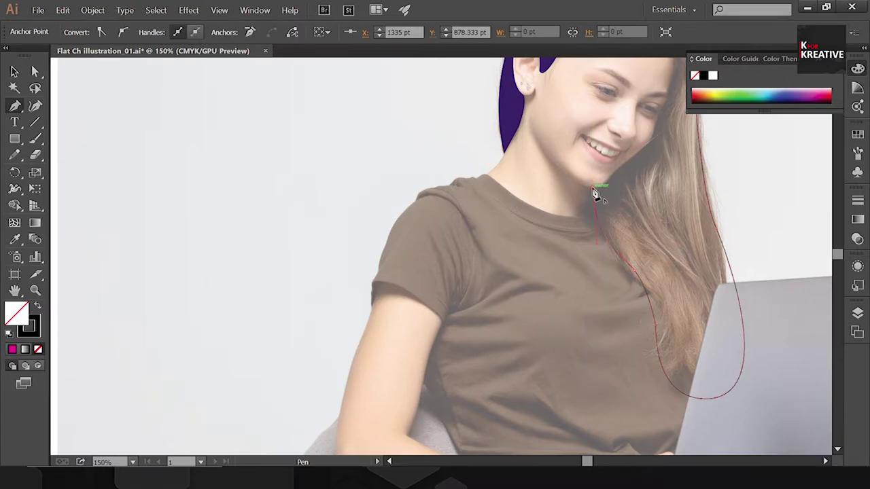
{"action": "key", "text": "ctrl+plus"}
{"action": "key", "text": "ctrl+plus"}
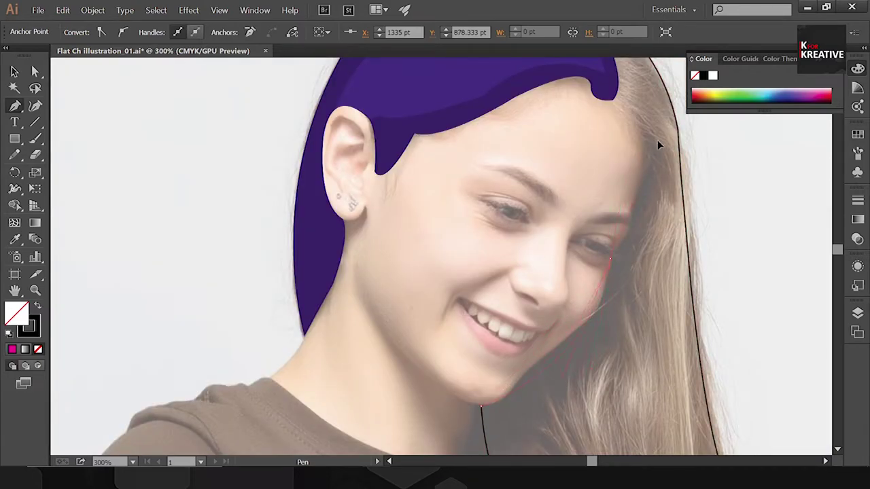
{"action": "left_click_drag", "start_coordinate": [650, 131], "coordinate": [640, 273]}
{"action": "left_click_drag", "start_coordinate": [631, 225], "coordinate": [633, 228]}
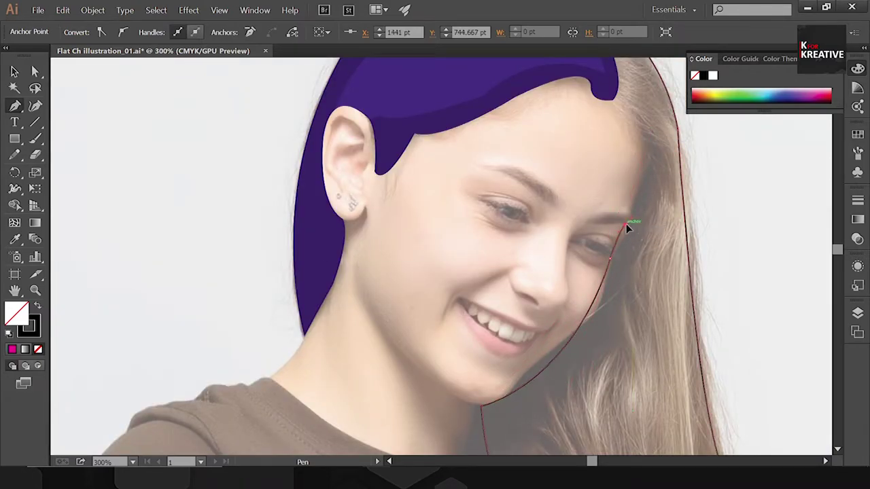
{"action": "scroll", "coordinate": [582, 152], "scroll_direction": "up", "scroll_amount": 3}
{"action": "scroll", "coordinate": [540, 84], "scroll_direction": "up", "scroll_amount": 2}
{"action": "key", "text": "ctrl+minus"}
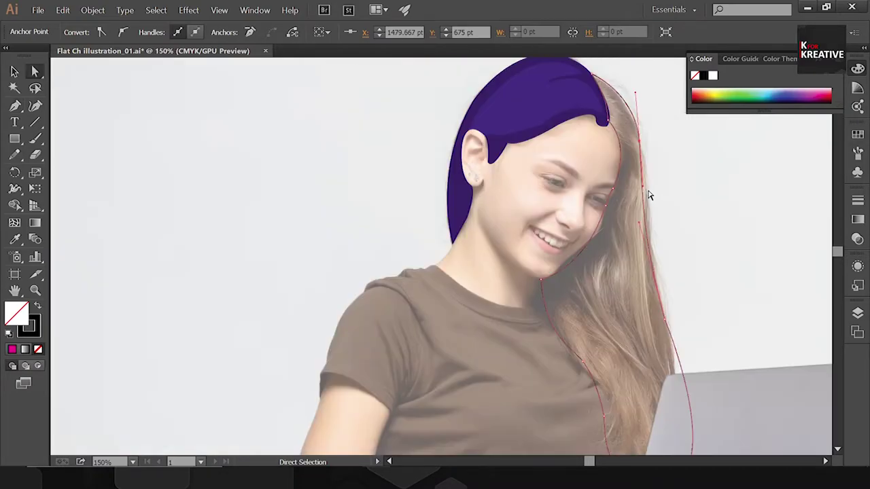
{"action": "left_click_drag", "start_coordinate": [642, 185], "coordinate": [649, 196]}
{"action": "scroll", "coordinate": [681, 307], "scroll_direction": "down", "scroll_amount": 2}
Draw an inner path down the lock and sample the top hair's purple onto it
{"action": "key", "text": "p"}
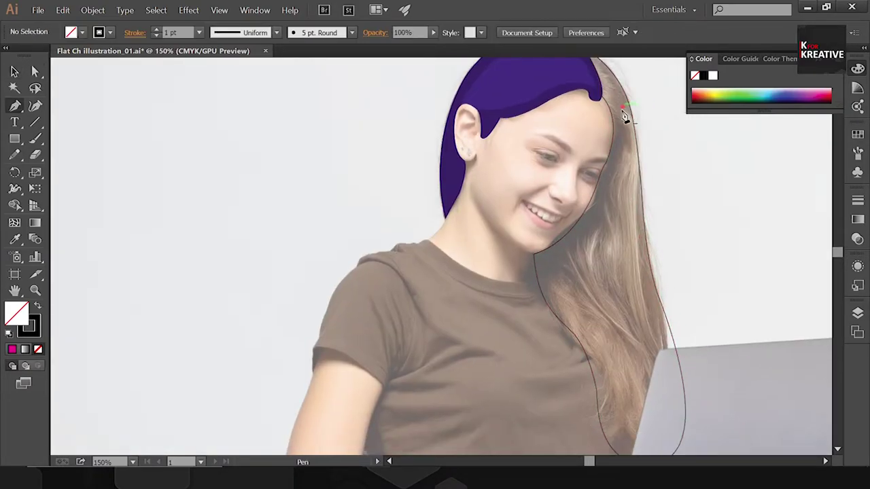
{"action": "left_click", "coordinate": [607, 167]}
{"action": "left_click_drag", "start_coordinate": [595, 248], "coordinate": [600, 269]}
{"action": "scroll", "coordinate": [592, 272], "scroll_direction": "down", "scroll_amount": 3}
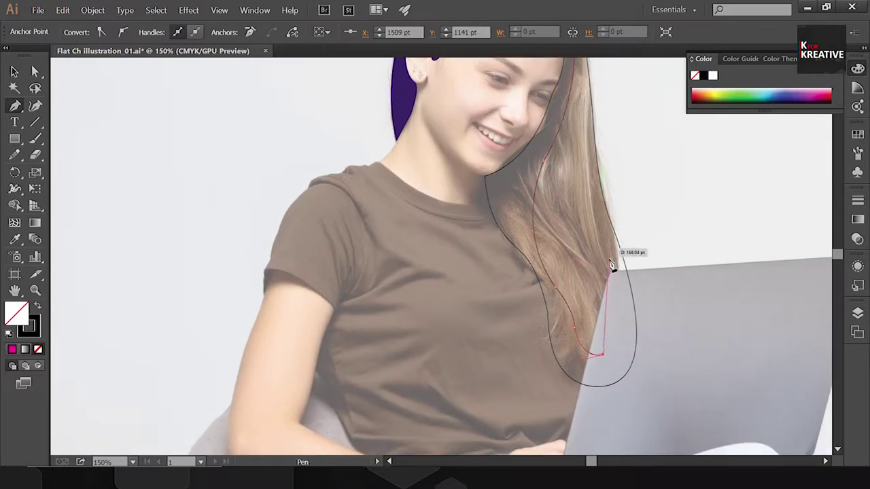
{"action": "left_click_drag", "start_coordinate": [609, 243], "coordinate": [623, 332]}
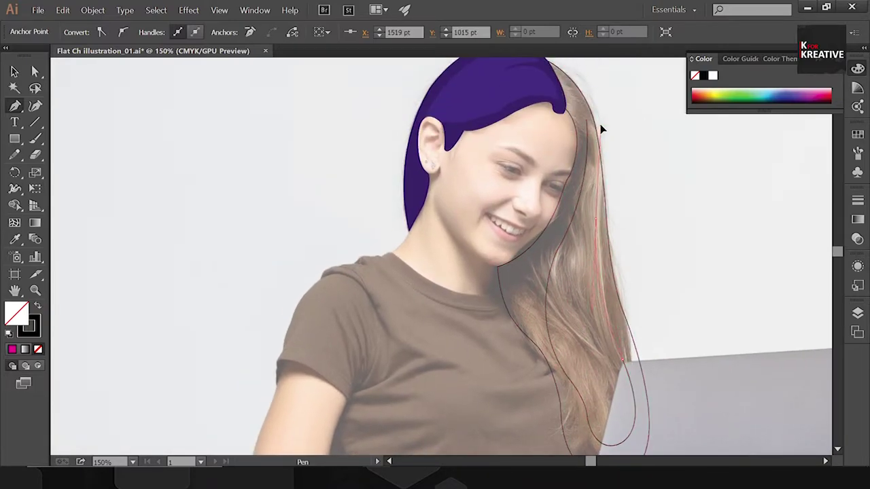
{"action": "key", "text": "i"}
{"action": "left_click", "coordinate": [496, 87]}
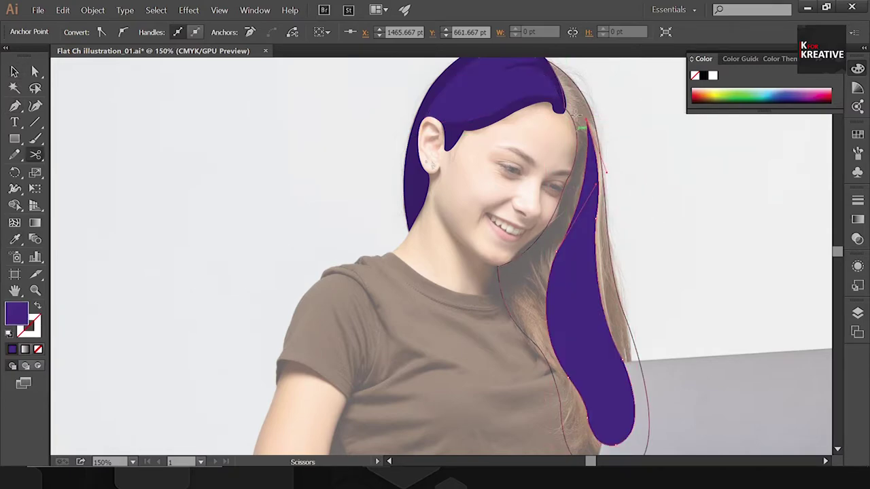
Refine the lock's right edge by moving its anchors
{"action": "key", "text": "v"}
{"action": "key", "text": "ctrl+minus"}
{"action": "key", "text": "a"}
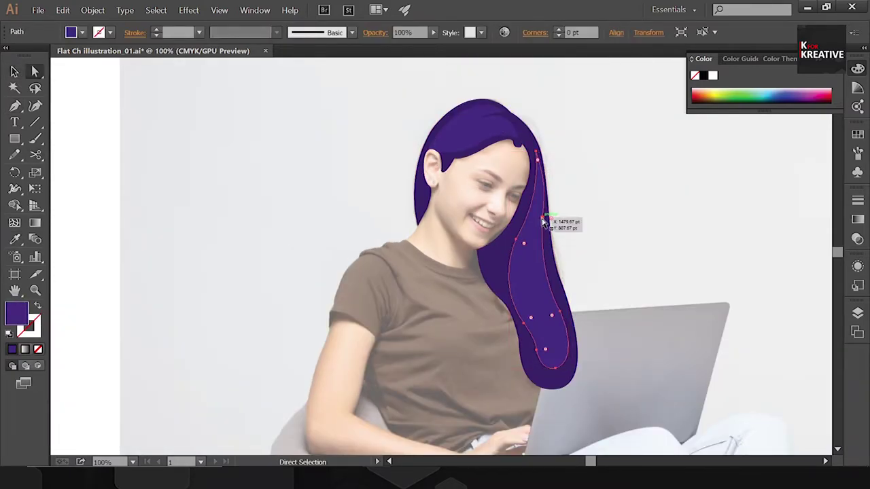
{"action": "left_click", "coordinate": [533, 216]}
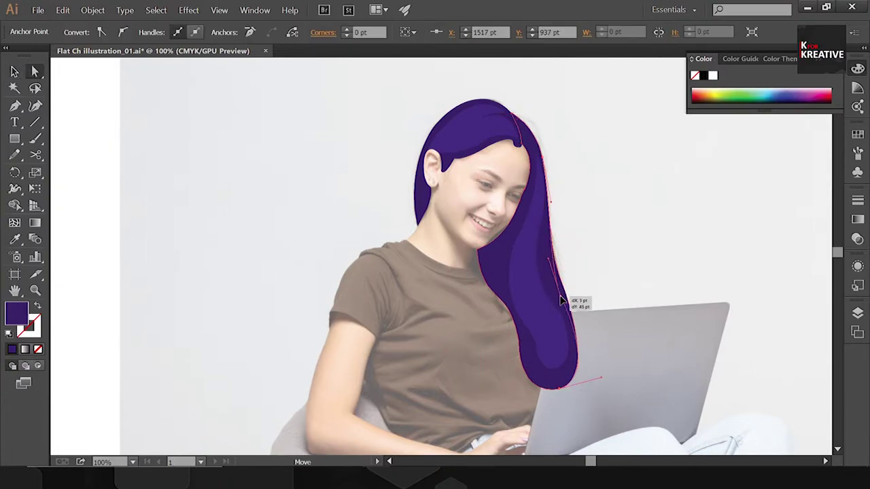
{"action": "left_click_drag", "start_coordinate": [549, 258], "coordinate": [537, 245]}
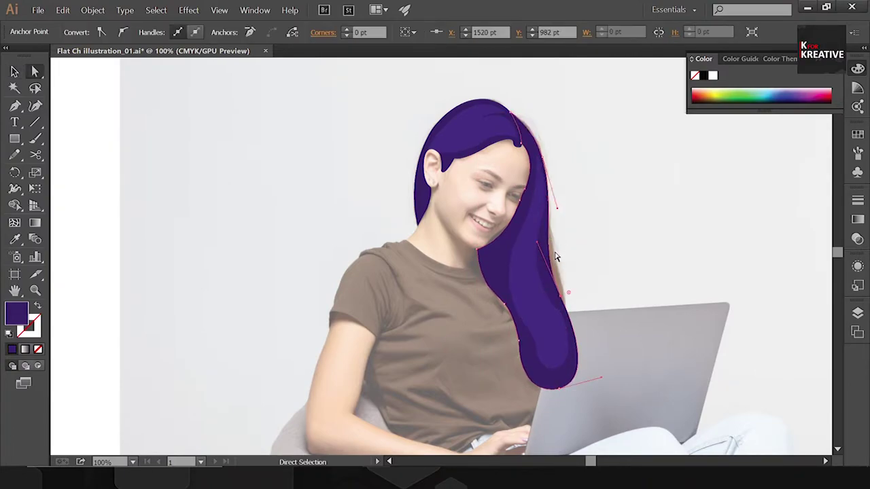
{"action": "left_click", "coordinate": [600, 263]}
{"action": "left_click", "coordinate": [603, 383]}
{"action": "left_click", "coordinate": [605, 316]}
Begin the unfilled T-shirt outline from the shoulder and sleeve top to the neckline
{"action": "key", "text": "p"}
{"action": "key", "text": "ctrl+plus"}
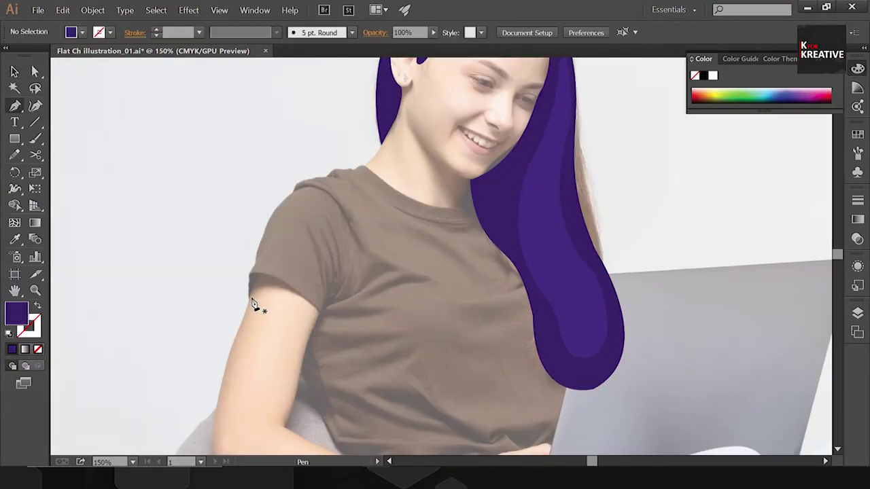
{"action": "left_click_drag", "start_coordinate": [249, 292], "coordinate": [255, 279]}
{"action": "left_click", "coordinate": [295, 187]}
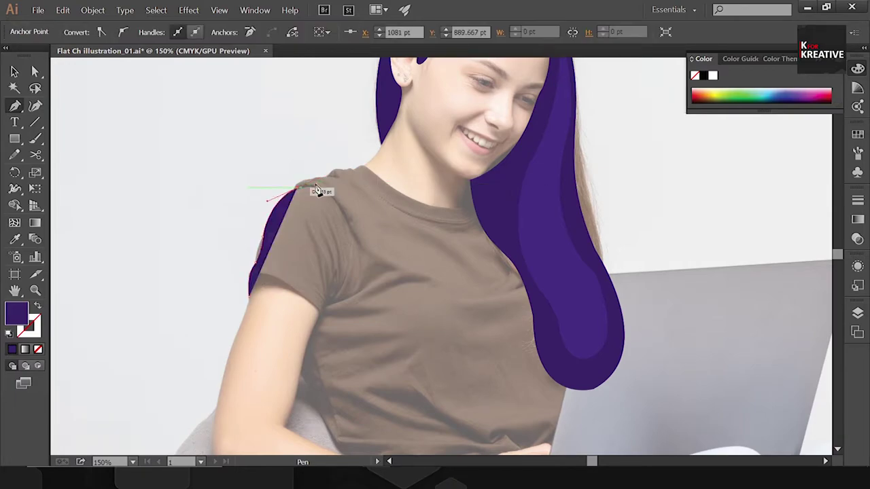
{"action": "mouse_move", "coordinate": [326, 174]}
{"action": "left_mouse_down"}
{"action": "mouse_move", "coordinate": [379, 168]}
{"action": "mouse_move", "coordinate": [380, 196]}
{"action": "left_mouse_up"}
{"action": "key", "text": "shift+x"}
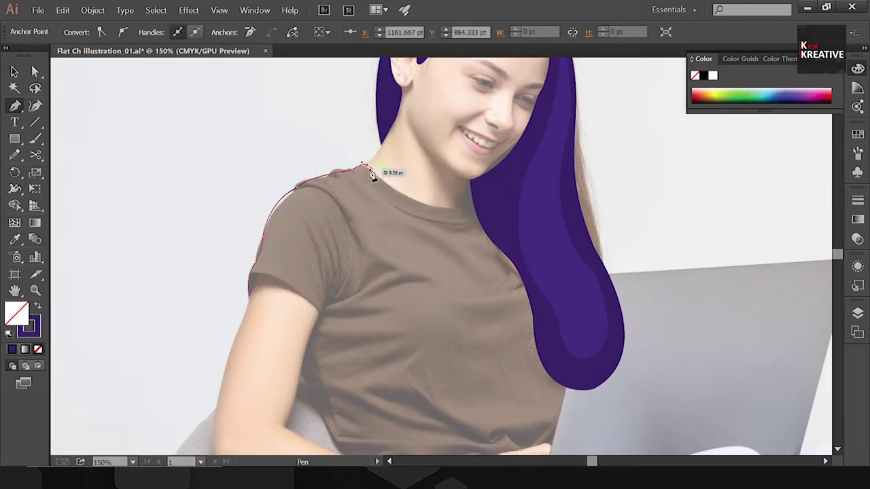
{"action": "left_click_drag", "start_coordinate": [532, 195], "coordinate": [530, 194]}
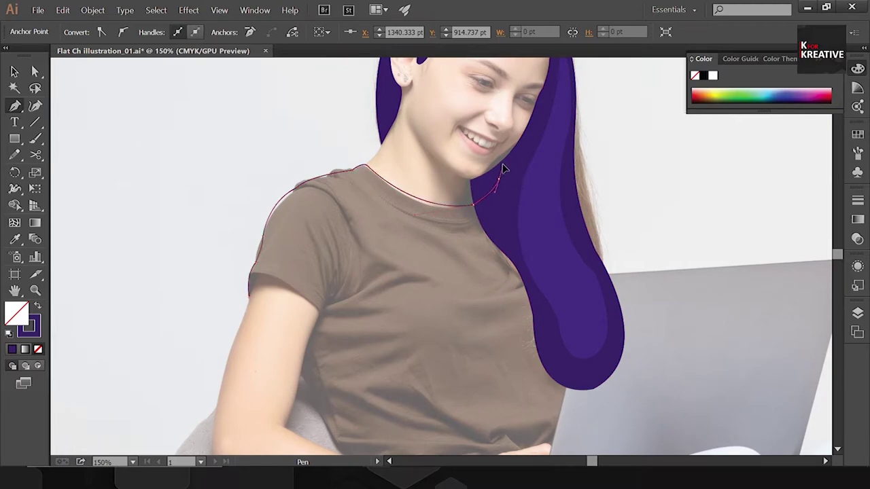
{"action": "scroll", "coordinate": [549, 243], "scroll_direction": "down", "scroll_amount": 4}
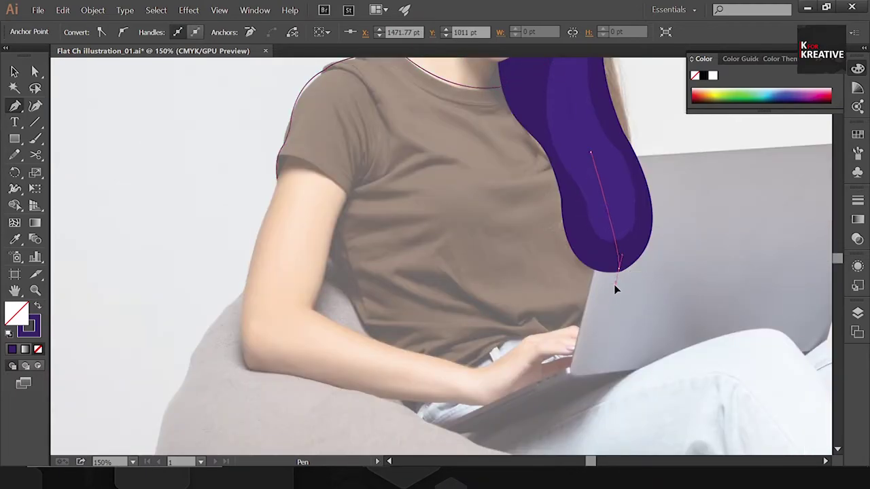
{"action": "scroll", "coordinate": [611, 333], "scroll_direction": "down", "scroll_amount": 3}
Continue the shirt outline beside the hair and along the arm, closing the shape
{"action": "left_click_drag", "start_coordinate": [673, 250], "coordinate": [472, 257]}
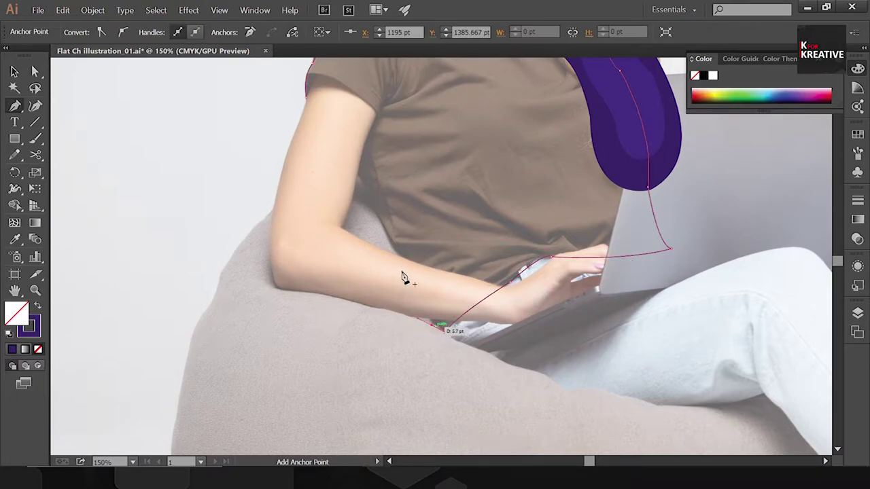
{"action": "left_click_drag", "start_coordinate": [403, 277], "coordinate": [387, 246]}
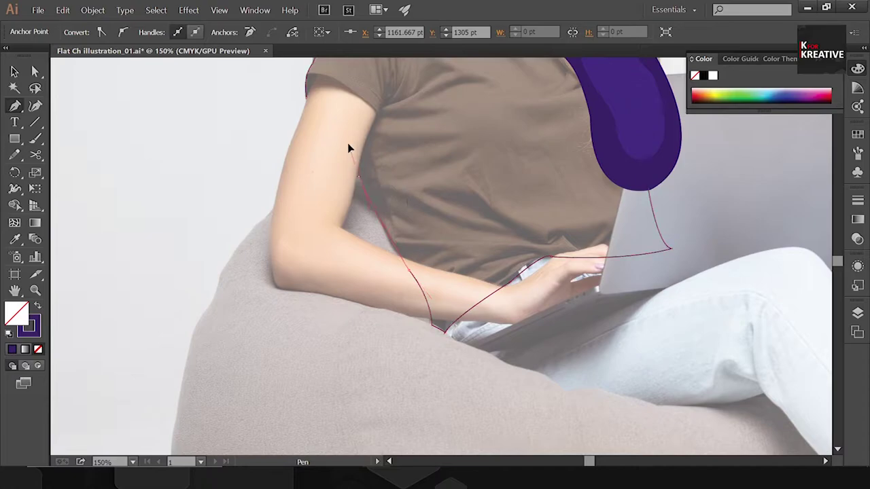
{"action": "scroll", "coordinate": [369, 174], "scroll_direction": "up", "scroll_amount": 3}
{"action": "left_click", "coordinate": [385, 202]}
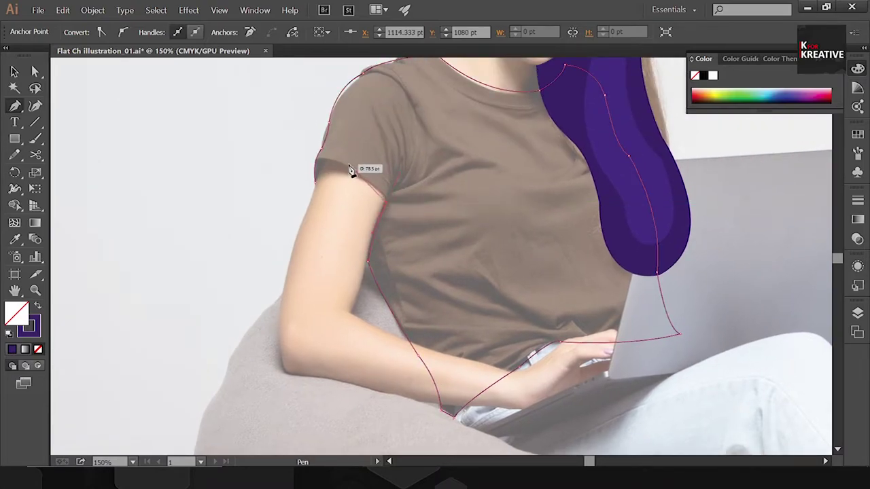
{"action": "left_click", "coordinate": [313, 163]}
{"action": "key", "text": "ctrl+minus"}
{"action": "key", "text": "ctrl+minus"}
Fill the shirt with orange #f5ae1e
{"action": "key", "text": "i"}
{"action": "left_click", "coordinate": [423, 278]}
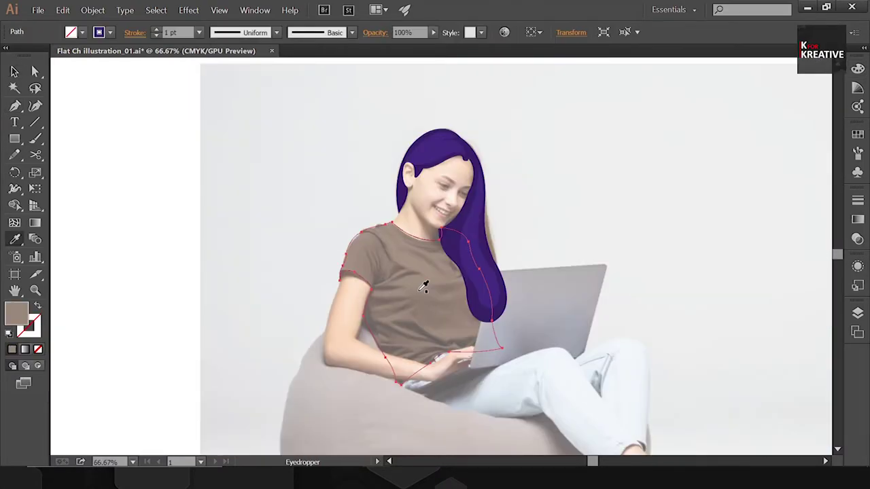
{"action": "double_click", "coordinate": [16, 313]}
{"action": "type", "text": "f5ae1e"}
{"action": "left_click", "coordinate": [826, 154]}
{"action": "left_click", "coordinate": [619, 133]}
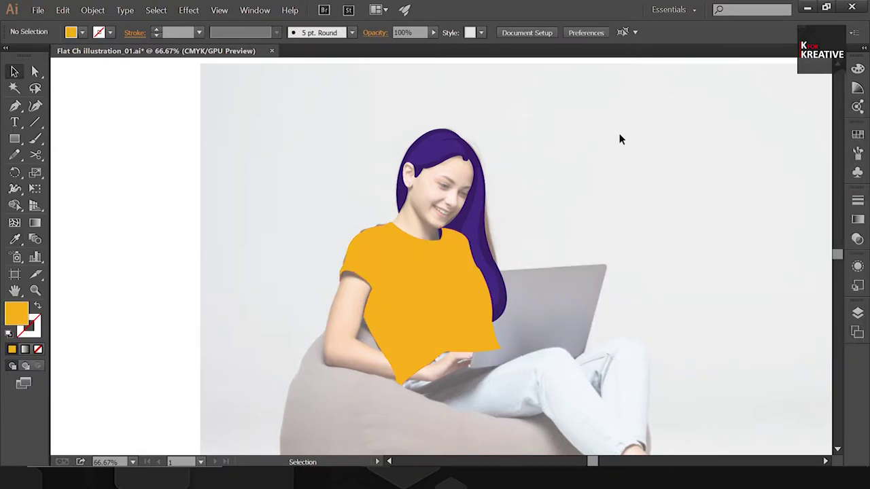
{"action": "scroll", "coordinate": [425, 168], "scroll_direction": "up", "scroll_amount": 3}
Draw the neckline line along the shirt collar
{"action": "key", "text": "p"}
{"action": "left_click", "coordinate": [324, 331]}
{"action": "left_click_drag", "start_coordinate": [324, 332], "coordinate": [297, 299]}
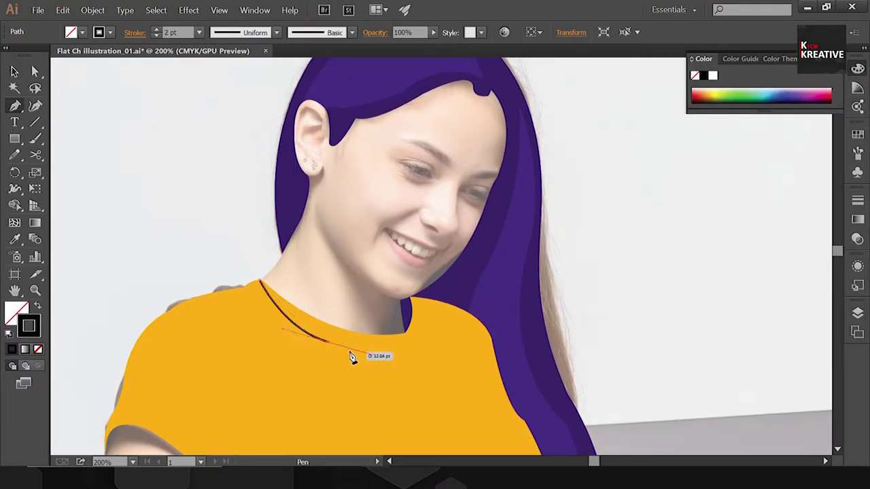
{"action": "left_click_drag", "start_coordinate": [352, 358], "coordinate": [353, 359]}
Trace the face and neck outline along the hair edge down to the neckline
{"action": "left_click", "coordinate": [401, 299]}
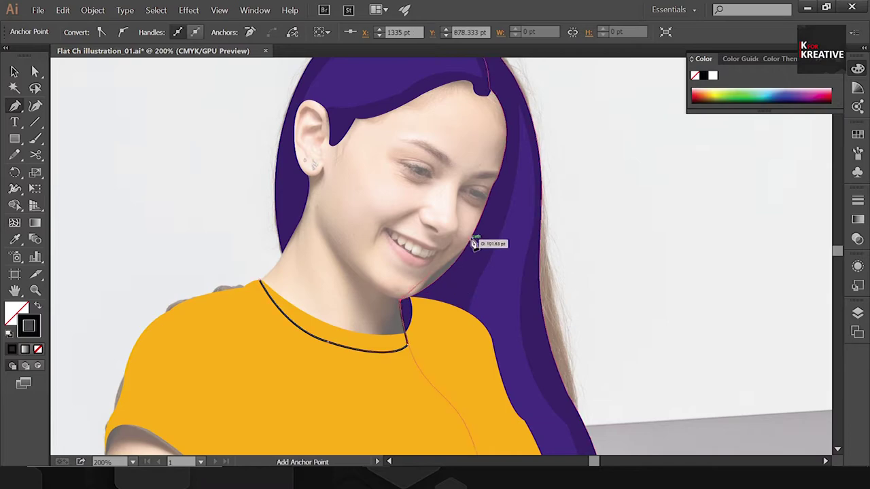
{"action": "mouse_move", "coordinate": [487, 198]}
{"action": "left_mouse_down"}
{"action": "mouse_move", "coordinate": [516, 109]}
{"action": "mouse_move", "coordinate": [501, 195]}
{"action": "mouse_move", "coordinate": [608, 129]}
{"action": "left_mouse_up"}
{"action": "scroll", "coordinate": [501, 194], "scroll_direction": "up", "scroll_amount": 3}
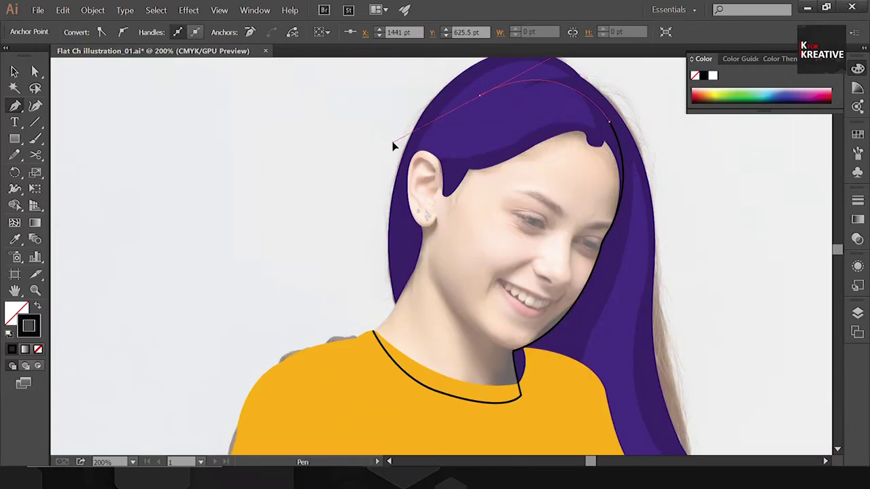
{"action": "left_click_drag", "start_coordinate": [479, 95], "coordinate": [407, 129]}
{"action": "left_click", "coordinate": [401, 240]}
{"action": "left_click_drag", "start_coordinate": [392, 317], "coordinate": [407, 301]}
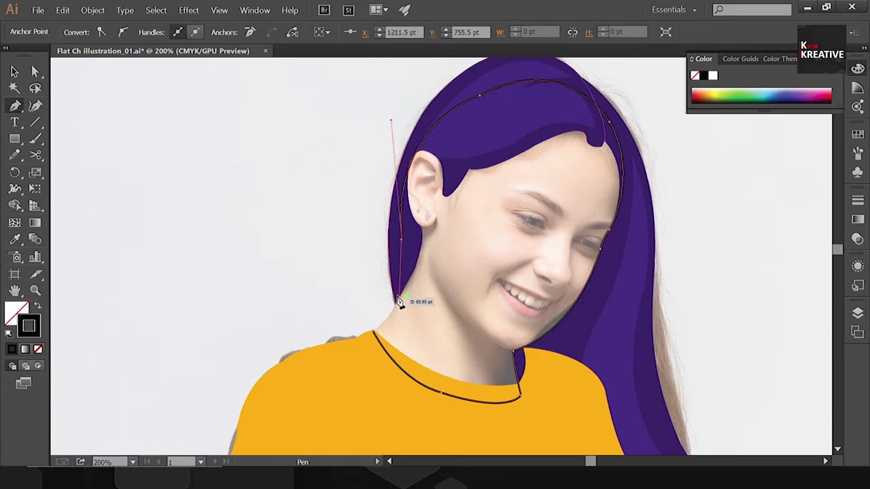
{"action": "left_click", "coordinate": [373, 331]}
{"action": "key", "text": "ctrl+minus"}
Trace the jaw shadow path from the neck up to the chin
{"action": "left_click", "coordinate": [457, 353]}
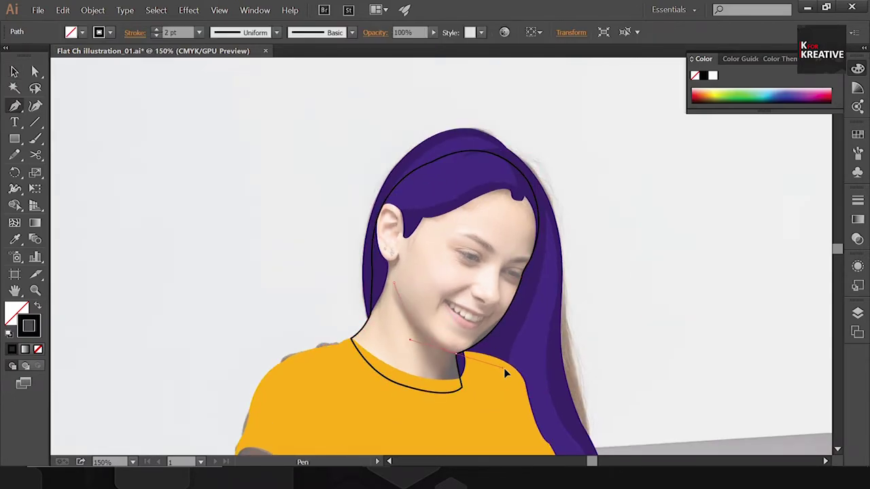
{"action": "left_click_drag", "start_coordinate": [459, 364], "coordinate": [463, 370]}
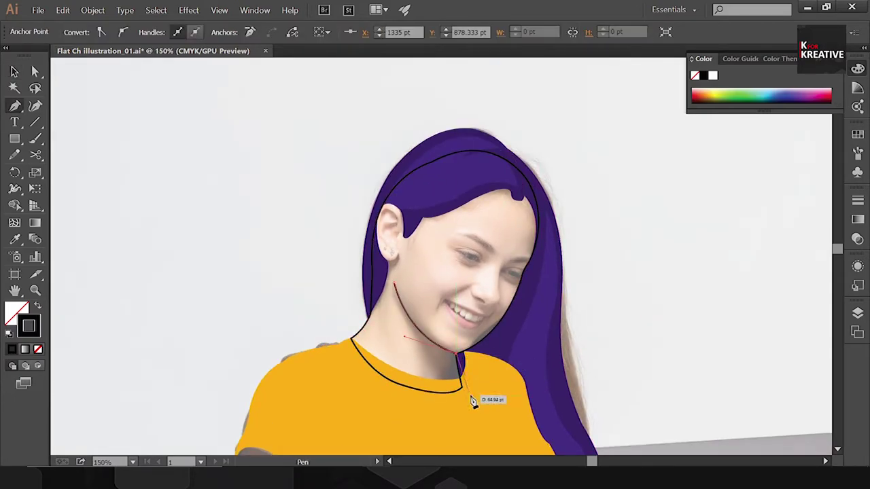
{"action": "left_click", "coordinate": [396, 287]}
Fill the face and neck with a warm peach skin tone
{"action": "key", "text": "i"}
{"action": "left_click", "coordinate": [462, 299]}
{"action": "double_click", "coordinate": [17, 314]}
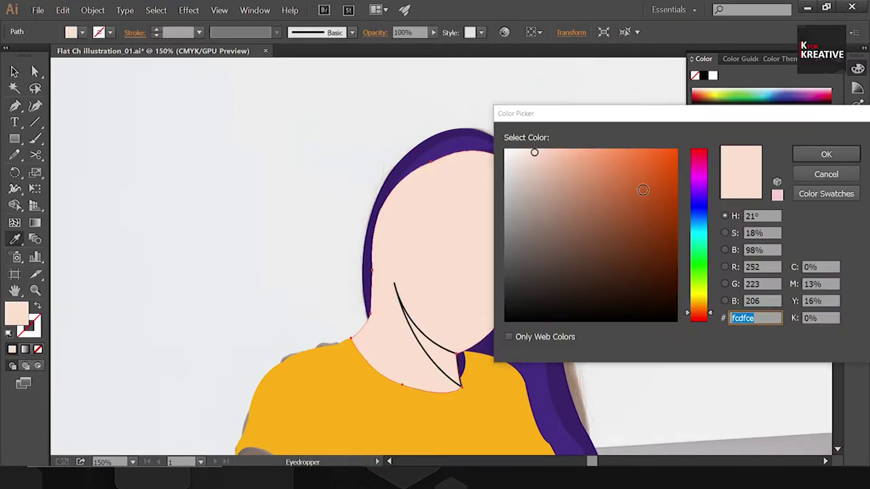
{"action": "left_click", "coordinate": [570, 136]}
{"action": "left_click", "coordinate": [825, 154]}
Fill the neck shadow with a darker salmon colour
{"action": "key", "text": "v"}
{"action": "left_click", "coordinate": [687, 184]}
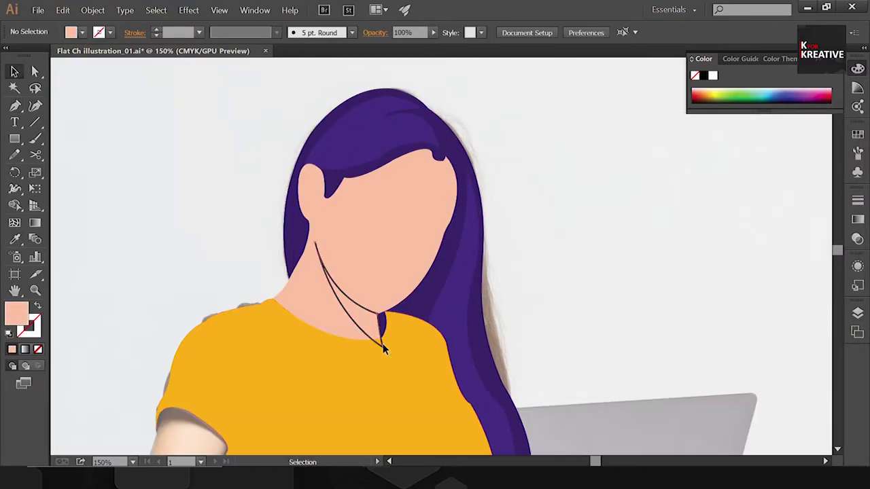
{"action": "left_click", "coordinate": [382, 345]}
{"action": "double_click", "coordinate": [17, 314]}
{"action": "left_click", "coordinate": [825, 151]}
{"action": "key", "text": "ctrl+minus"}
{"action": "left_click", "coordinate": [532, 225]}
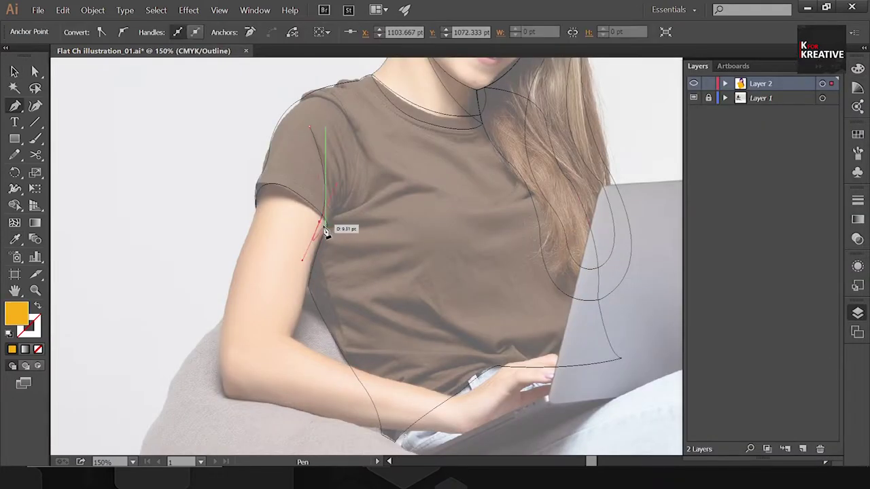
Trace a fold shadow shape along the shirt's side and lower front
{"action": "left_click", "coordinate": [312, 317]}
{"action": "scroll", "coordinate": [326, 326], "scroll_direction": "down", "scroll_amount": 3}
{"action": "left_click_drag", "start_coordinate": [357, 378], "coordinate": [354, 403]}
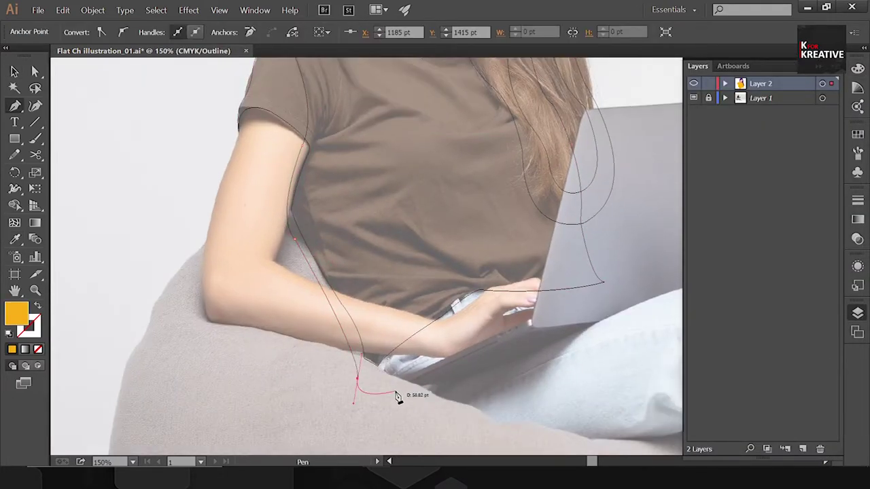
{"action": "left_click", "coordinate": [582, 296], "text": "alt"}
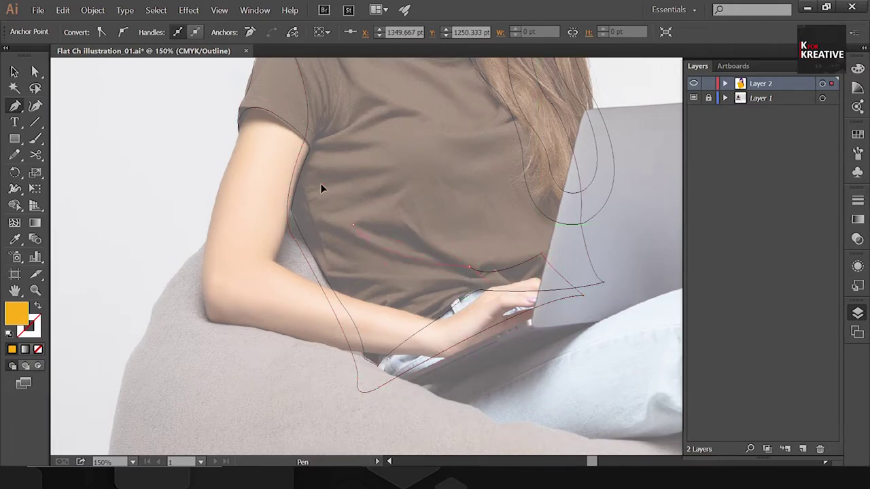
{"action": "left_click_drag", "start_coordinate": [351, 223], "coordinate": [417, 294]}
{"action": "left_click", "coordinate": [385, 308]}
Trace a fold shadow shape under the sleeve up toward the shoulder
{"action": "key", "text": "ctrl+plus"}
{"action": "key", "text": "ctrl+plus"}
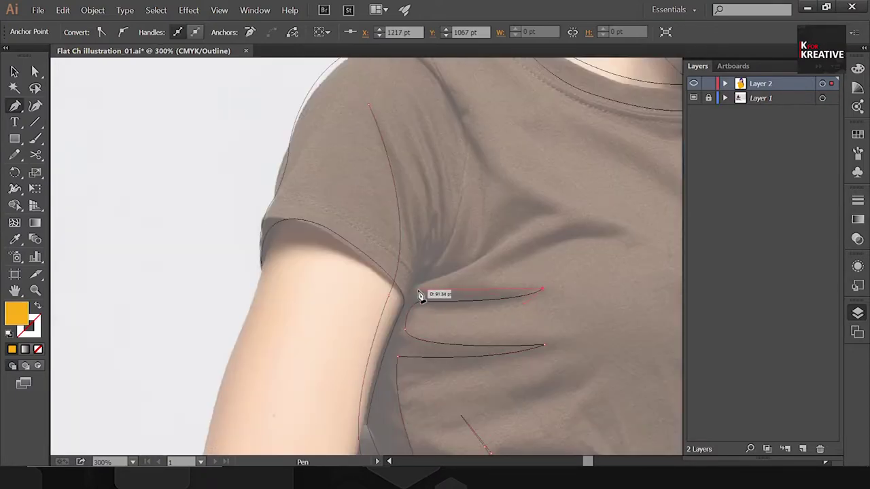
{"action": "left_click_drag", "start_coordinate": [482, 256], "coordinate": [601, 226]}
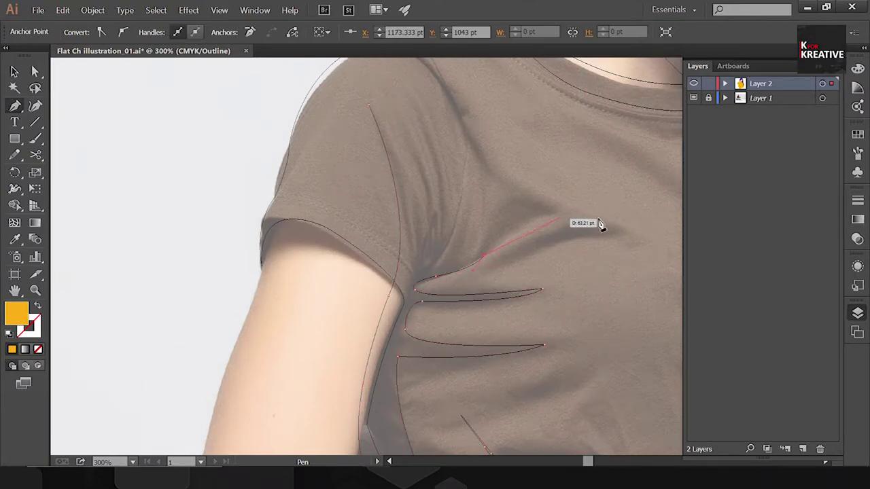
{"action": "left_click_drag", "start_coordinate": [485, 245], "coordinate": [489, 252]}
{"action": "left_click", "coordinate": [441, 262]}
{"action": "left_click_drag", "start_coordinate": [469, 170], "coordinate": [472, 158]}
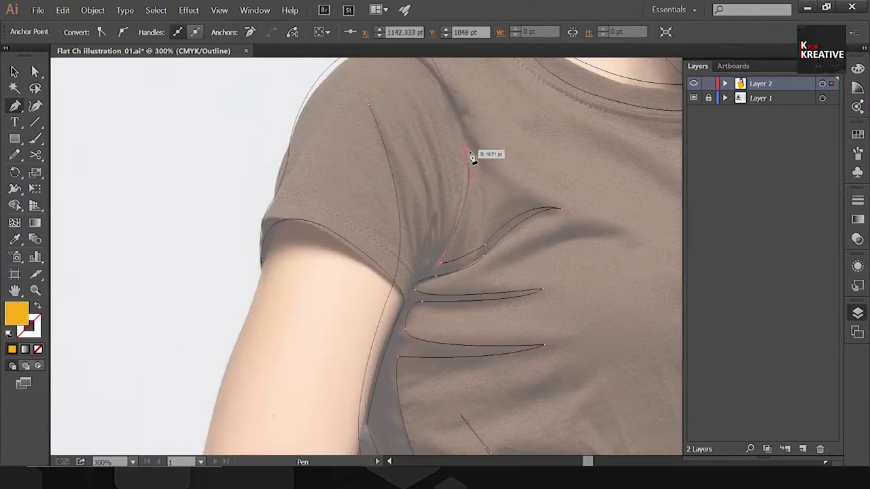
{"action": "left_click", "coordinate": [370, 106]}
Fill the folds with a darker mustard orange (c98409) in full-colour view
{"action": "key", "text": "v"}
{"action": "scroll", "coordinate": [464, 168], "scroll_direction": "up", "scroll_amount": 2}
{"action": "key", "text": "ctrl+0"}
{"action": "key", "text": "ctrl+y"}
{"action": "key", "text": "ctrl+plus"}
{"action": "key", "text": "ctrl+plus"}
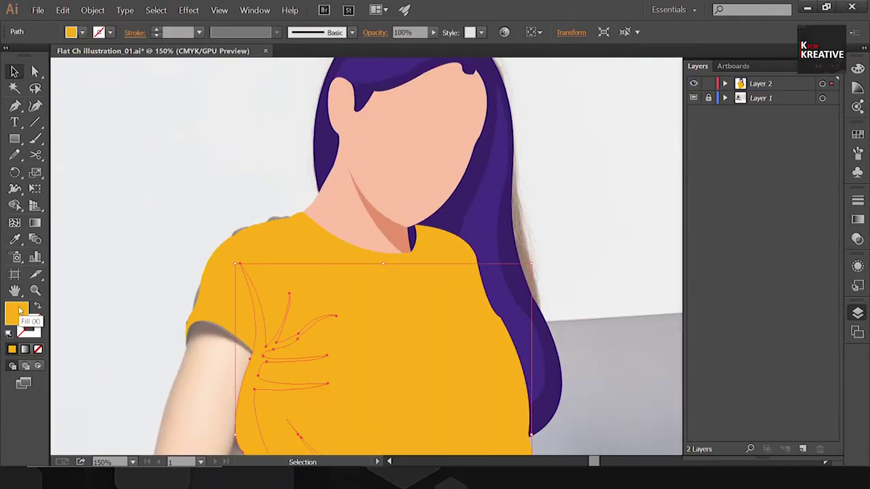
{"action": "double_click", "coordinate": [16, 313]}
{"action": "left_click_drag", "start_coordinate": [654, 161], "coordinate": [671, 194]}
{"action": "key", "text": "Return"}
{"action": "key", "text": "ctrl+minus"}
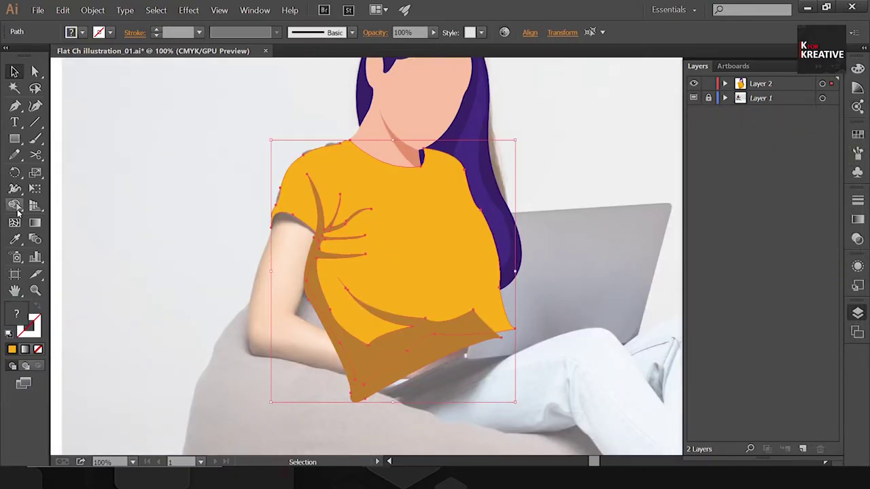
Check the shirt with its folds, then return to outline view over the laptop area
{"action": "left_click", "coordinate": [360, 393]}
{"action": "key", "text": "ctrl+plus"}
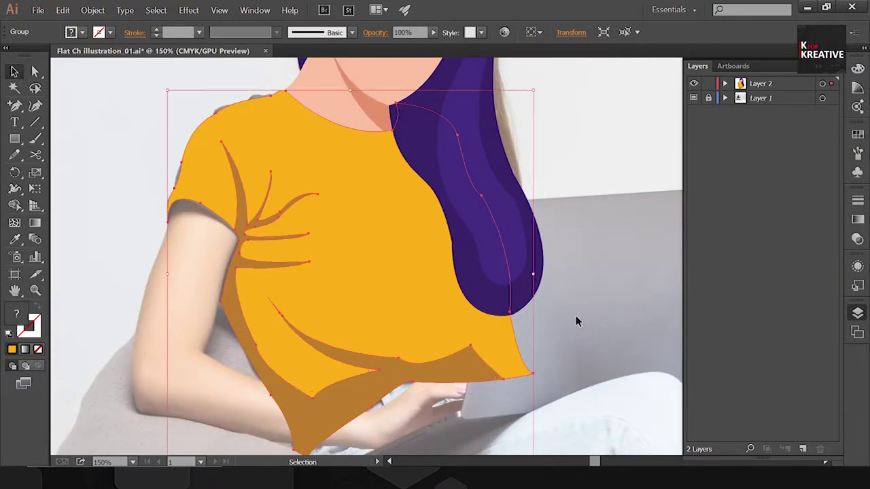
{"action": "left_click", "coordinate": [575, 316]}
{"action": "key", "text": "ctrl+0"}
{"action": "key", "text": "ctrl+plus"}
{"action": "key", "text": "ctrl+plus"}
{"action": "key", "text": "ctrl+y"}
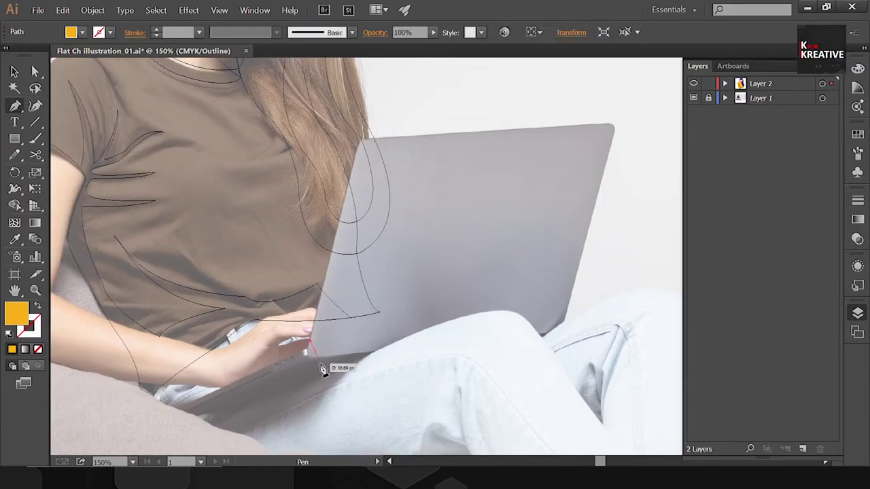
Trace the laptop lid's outline with rounded corners using the Pen tool
{"action": "left_click_drag", "start_coordinate": [330, 363], "coordinate": [331, 364]}
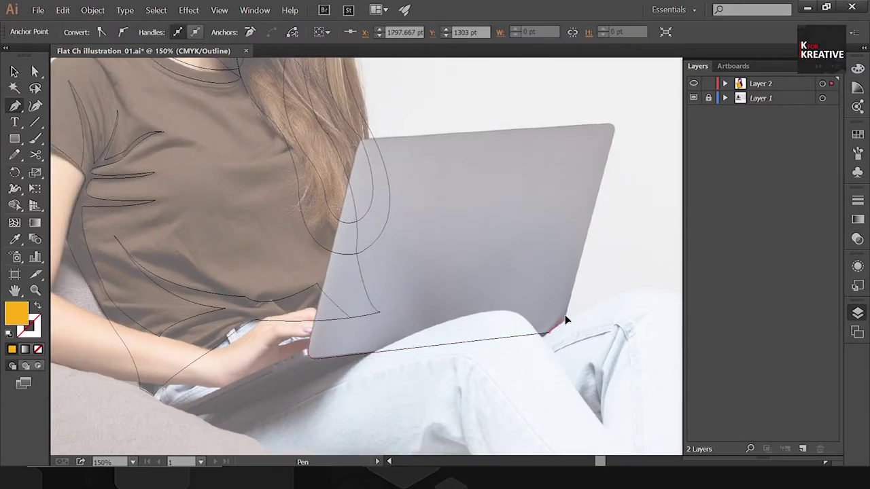
{"action": "left_click", "coordinate": [566, 319]}
{"action": "key", "text": "ctrl+plus"}
{"action": "key", "text": "ctrl+plus"}
{"action": "left_click", "coordinate": [388, 271]}
{"action": "scroll", "coordinate": [388, 270], "scroll_direction": "left", "scroll_amount": 10}
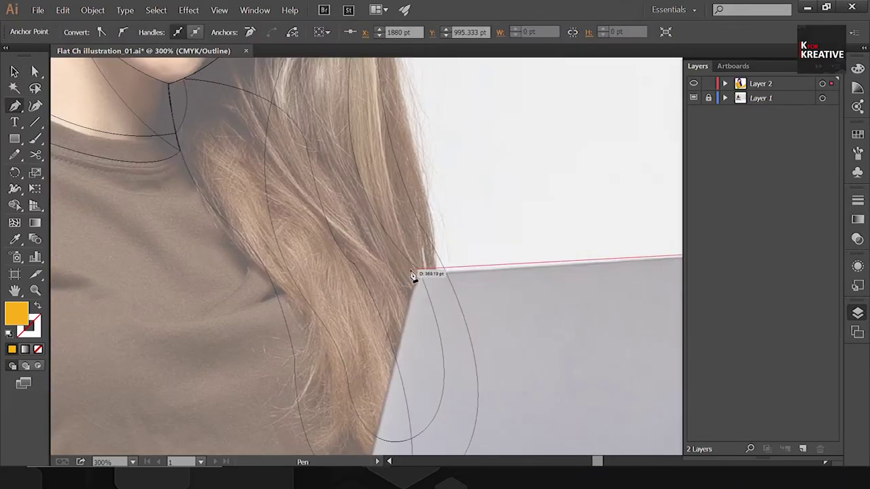
{"action": "left_click_drag", "start_coordinate": [407, 309], "coordinate": [406, 328]}
{"action": "scroll", "coordinate": [434, 230], "scroll_direction": "down", "scroll_amount": 3}
{"action": "left_click", "coordinate": [441, 197]}
{"action": "scroll", "coordinate": [375, 330], "scroll_direction": "down", "scroll_amount": 5}
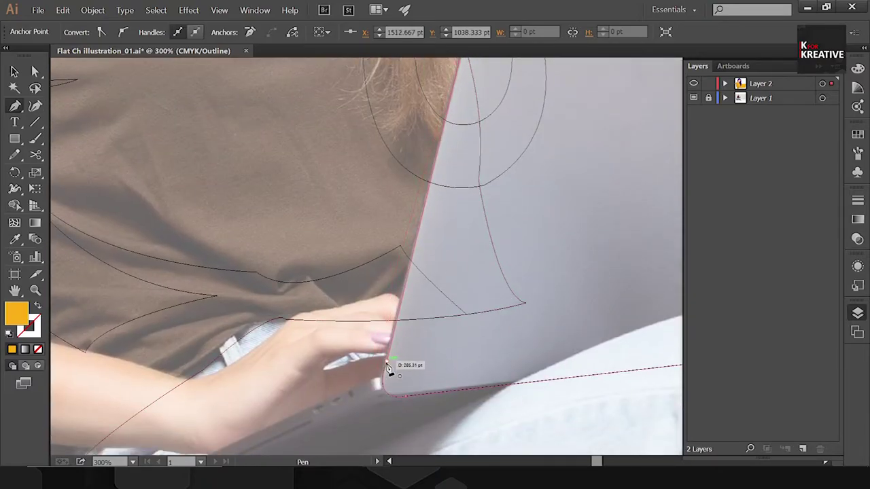
Adjust the lid's anchors with Direct Selection and fill the lid flat grey
{"action": "key", "text": "a"}
{"action": "left_click", "coordinate": [416, 270]}
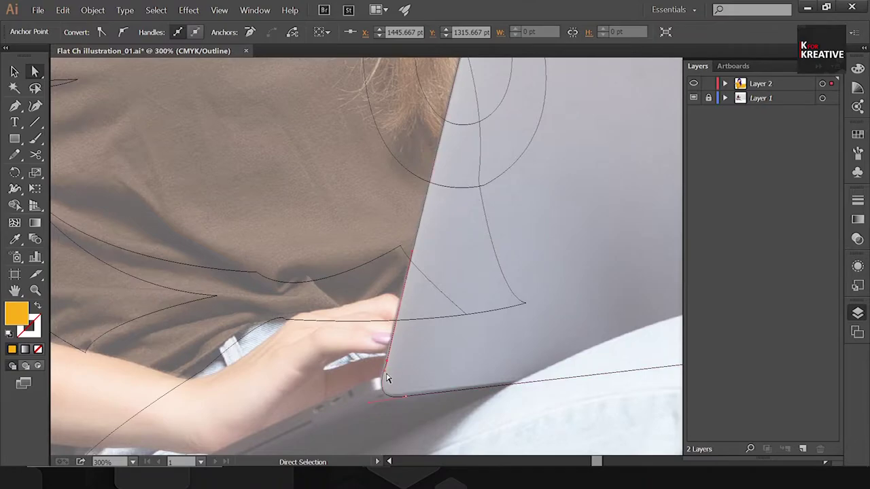
{"action": "key", "text": "ctrl+minus"}
{"action": "key", "text": "ctrl+minus"}
{"action": "key", "text": "ctrl+y"}
{"action": "key", "text": "v"}
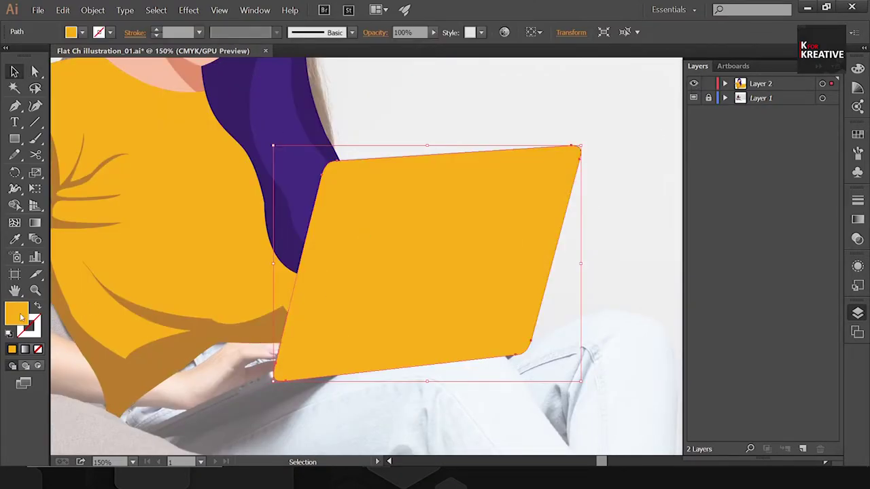
{"action": "double_click", "coordinate": [20, 316]}
{"action": "left_click", "coordinate": [819, 155]}
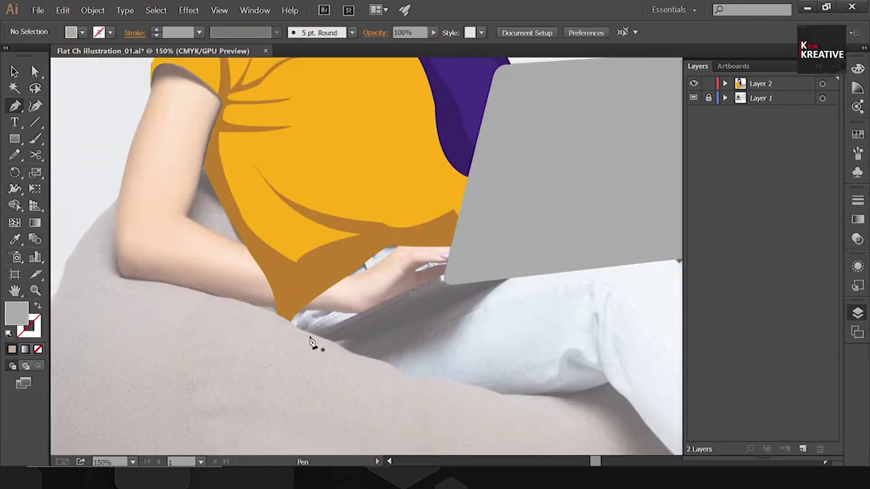
Draw the laptop base below the lid and fill it dark grey #5b5b5b
{"action": "left_click", "coordinate": [443, 279]}
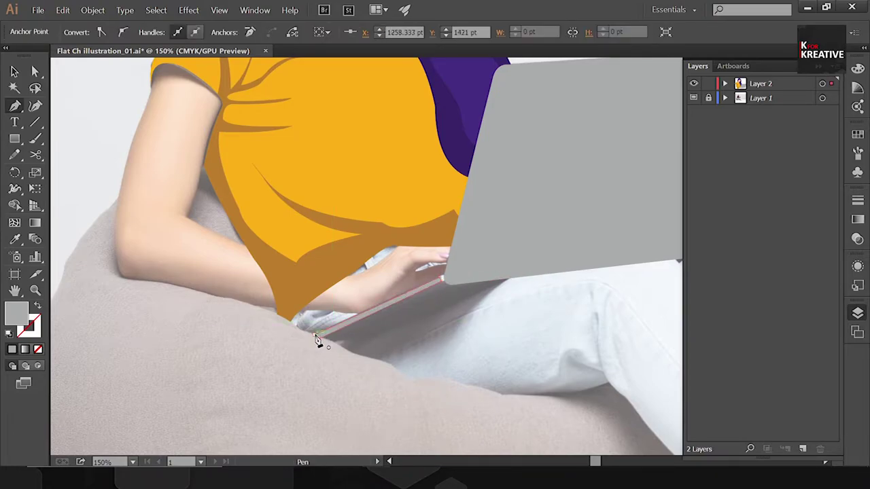
{"action": "left_click_drag", "start_coordinate": [376, 326], "coordinate": [264, 347]}
{"action": "left_click", "coordinate": [264, 348]}
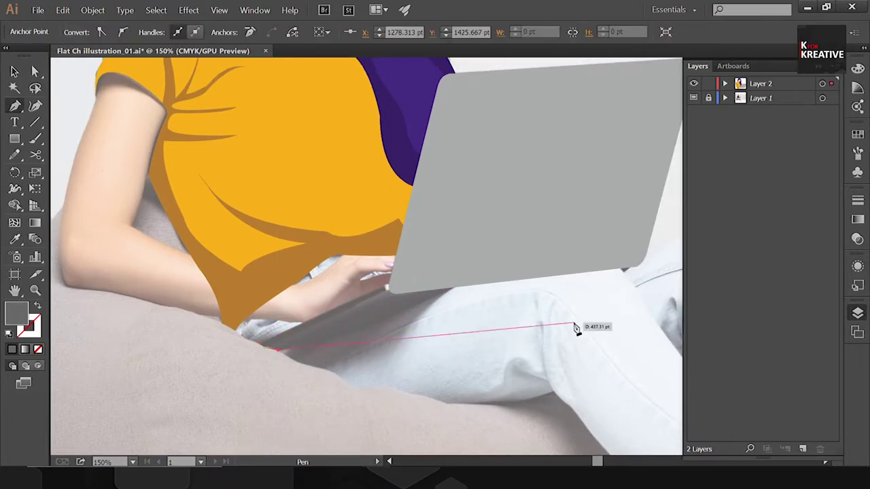
{"action": "left_click", "coordinate": [575, 326]}
{"action": "left_click", "coordinate": [630, 269]}
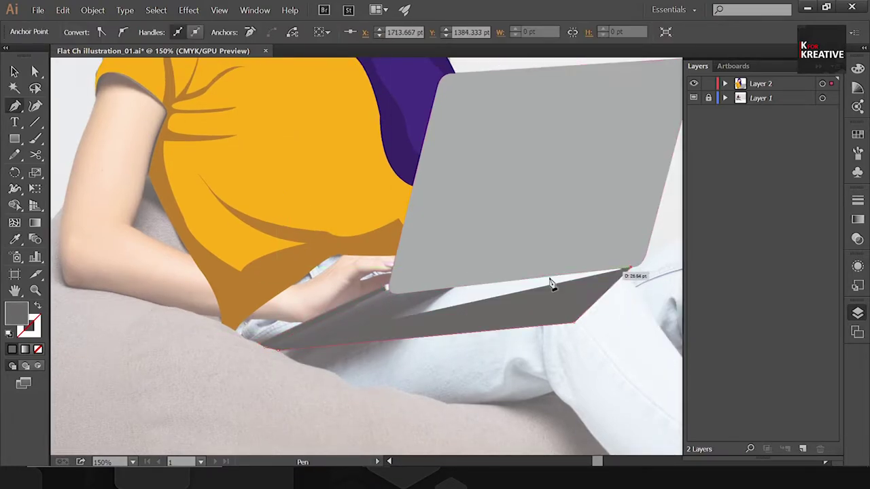
{"action": "left_click", "coordinate": [399, 293]}
{"action": "key", "text": "i"}
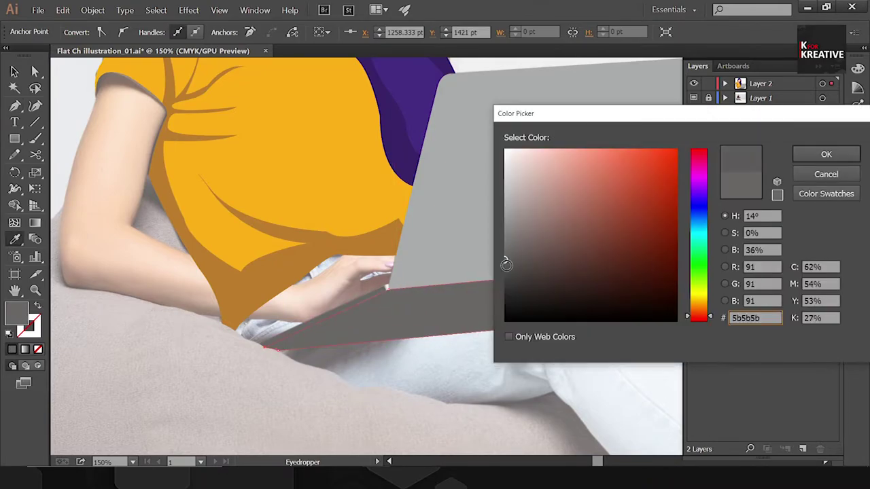
{"action": "left_click", "coordinate": [825, 155]}
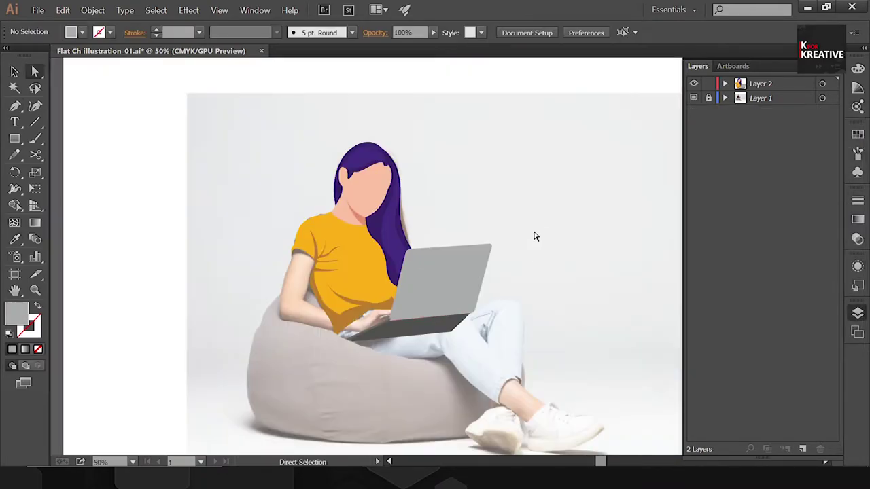
Draw a pale grey oval logo in the middle of the laptop lid
{"action": "key", "text": "i"}
{"action": "mouse_move", "coordinate": [432, 272]}
{"action": "left_mouse_down"}
{"action": "mouse_move", "coordinate": [450, 292]}
{"action": "mouse_move", "coordinate": [456, 266]}
{"action": "left_mouse_up"}
{"action": "key", "text": "v"}
{"action": "scroll", "coordinate": [441, 285], "scroll_direction": "up", "scroll_amount": 2}
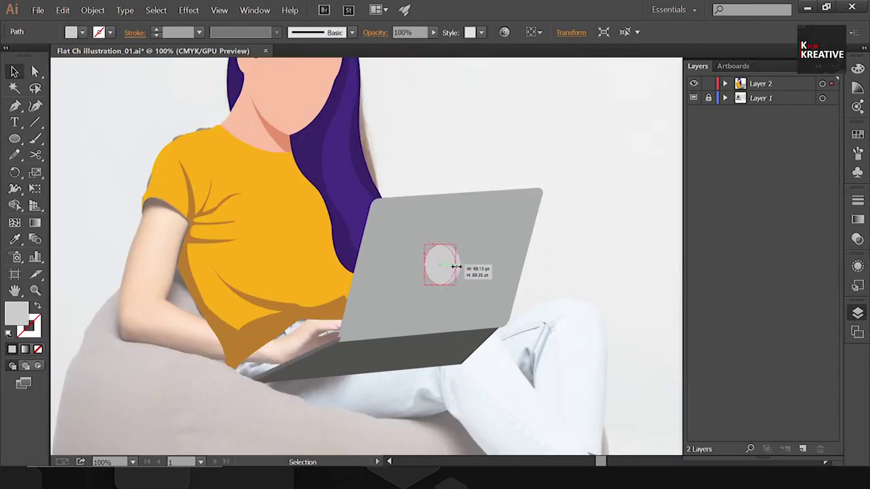
{"action": "left_click", "coordinate": [601, 260]}
Start the upper arm outline with the Pen tool along the shirt sleeve edge
{"action": "scroll", "coordinate": [598, 257], "scroll_direction": "down", "scroll_amount": 3}
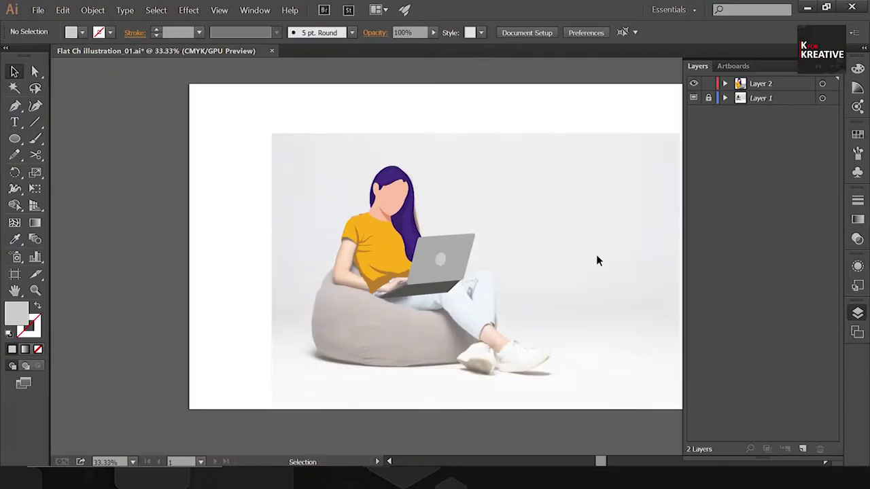
{"action": "scroll", "coordinate": [384, 416], "scroll_direction": "up", "scroll_amount": 2}
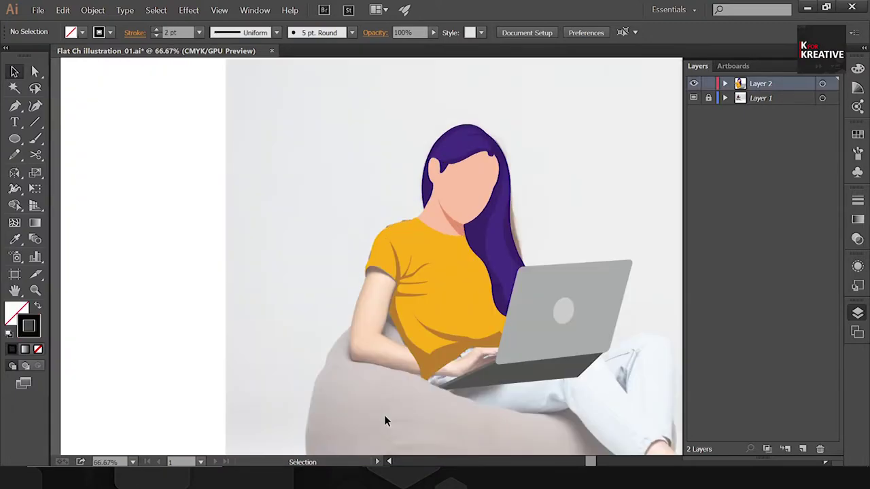
{"action": "scroll", "coordinate": [241, 353], "scroll_direction": "up", "scroll_amount": 2}
{"action": "mouse_move", "coordinate": [241, 353]}
{"action": "left_mouse_down"}
{"action": "mouse_move", "coordinate": [345, 174]}
{"action": "mouse_move", "coordinate": [290, 166]}
{"action": "left_mouse_up"}
{"action": "scroll", "coordinate": [406, 199], "scroll_direction": "down", "scroll_amount": 1}
{"action": "key", "text": "p"}
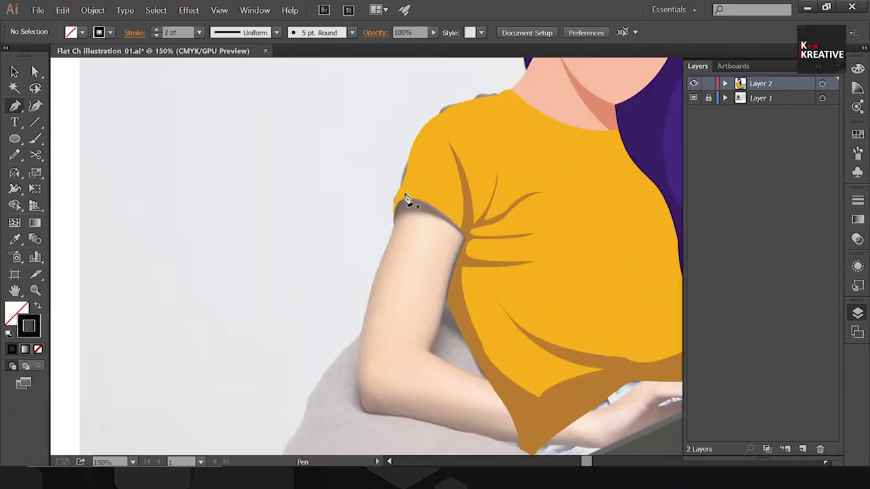
{"action": "left_click", "coordinate": [406, 203]}
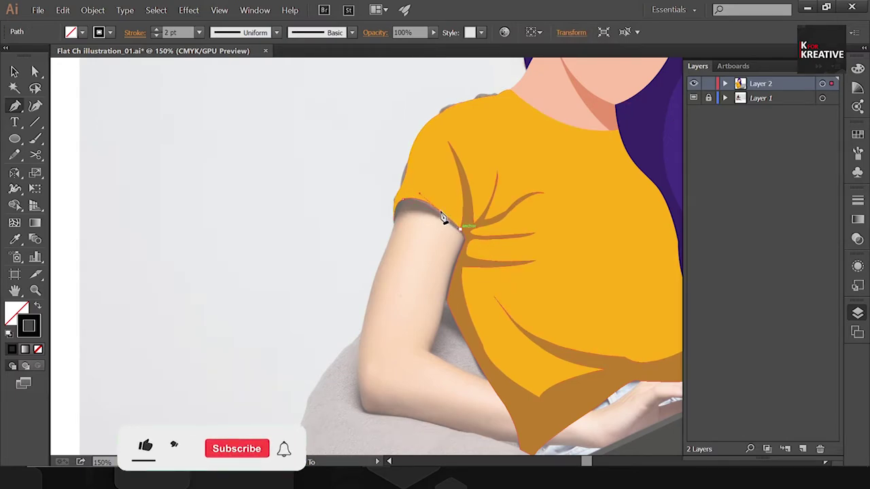
{"action": "left_click", "coordinate": [443, 216]}
{"action": "left_click_drag", "start_coordinate": [470, 250], "coordinate": [466, 253]}
{"action": "left_click", "coordinate": [466, 253], "text": "ctrl"}
Continue the arm outline down to the elbow and close it at the shoulder
{"action": "left_click", "coordinate": [466, 256]}
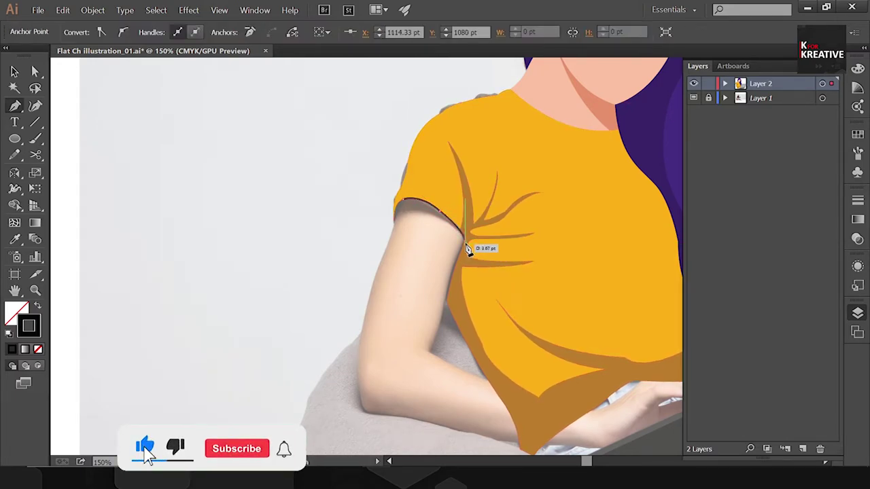
{"action": "scroll", "coordinate": [475, 258], "scroll_direction": "down", "scroll_amount": 3}
{"action": "left_click_drag", "start_coordinate": [459, 286], "coordinate": [461, 297]}
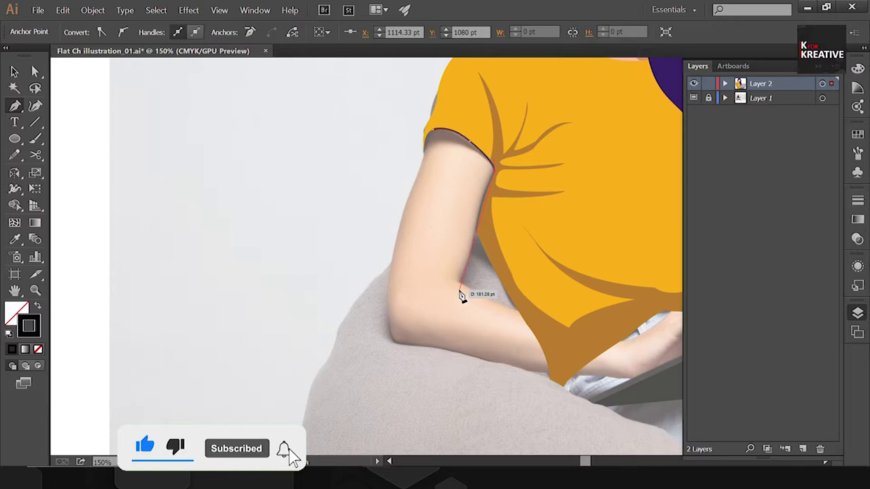
{"action": "mouse_move", "coordinate": [398, 341]}
{"action": "left_mouse_down"}
{"action": "mouse_move", "coordinate": [391, 292]}
{"action": "mouse_move", "coordinate": [397, 273]}
{"action": "left_mouse_up"}
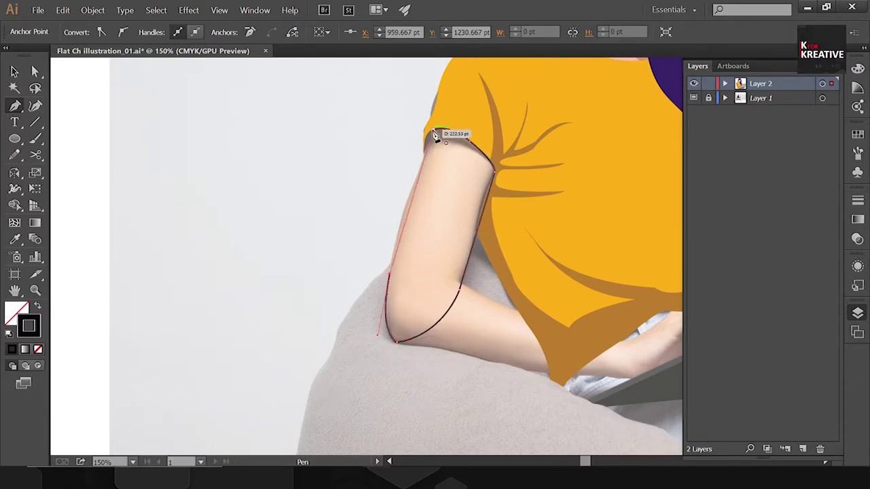
{"action": "left_click_drag", "start_coordinate": [430, 133], "coordinate": [450, 122]}
{"action": "scroll", "coordinate": [470, 188], "scroll_direction": "down", "scroll_amount": 3}
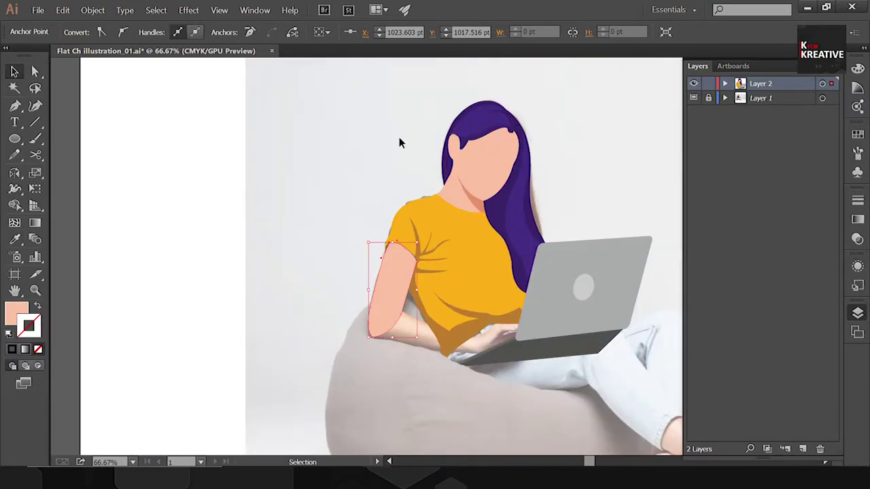
{"action": "scroll", "coordinate": [399, 136], "scroll_direction": "up", "scroll_amount": 5}
Draw a shadow band shape where the sleeve meets the upper arm
{"action": "key", "text": "p"}
{"action": "left_click", "coordinate": [260, 272]}
{"action": "left_click_drag", "start_coordinate": [355, 294], "coordinate": [410, 341]}
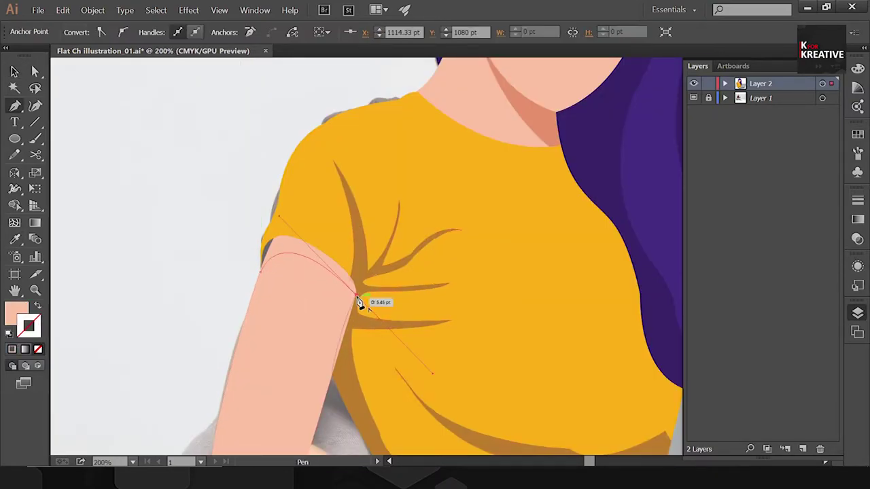
{"action": "left_click", "coordinate": [303, 202]}
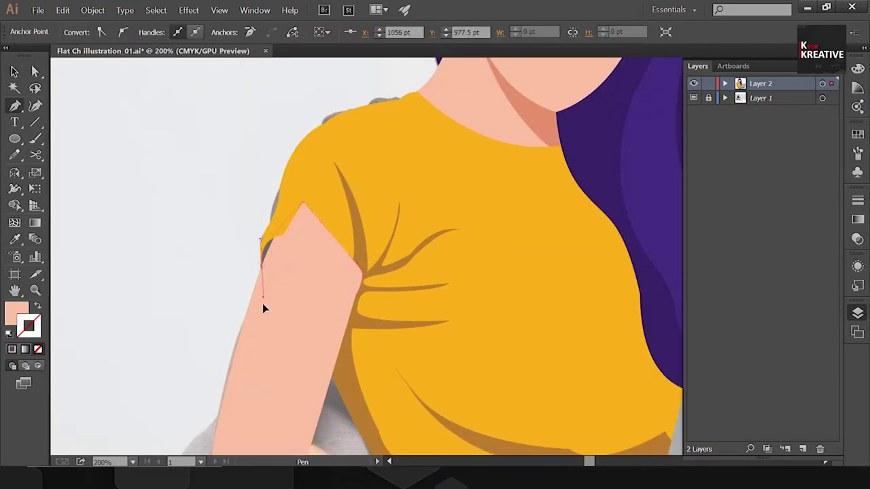
{"action": "left_click", "coordinate": [263, 297]}
Fill the sleeve shadow with the darker skin tone and outline the forearm and hand
{"action": "key", "text": "i"}
{"action": "left_click", "coordinate": [520, 137]}
{"action": "key", "text": "v"}
{"action": "left_click", "coordinate": [302, 251]}
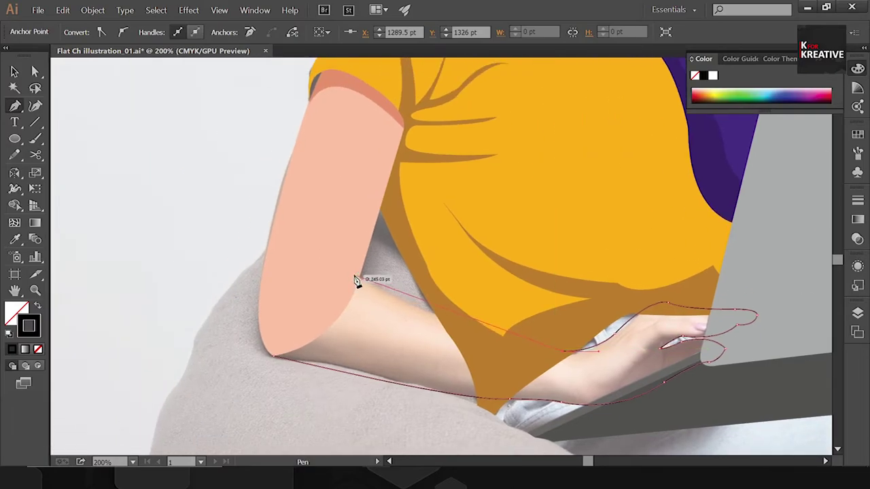
{"action": "left_click", "coordinate": [352, 275]}
{"action": "left_click_drag", "start_coordinate": [272, 354], "coordinate": [278, 435]}
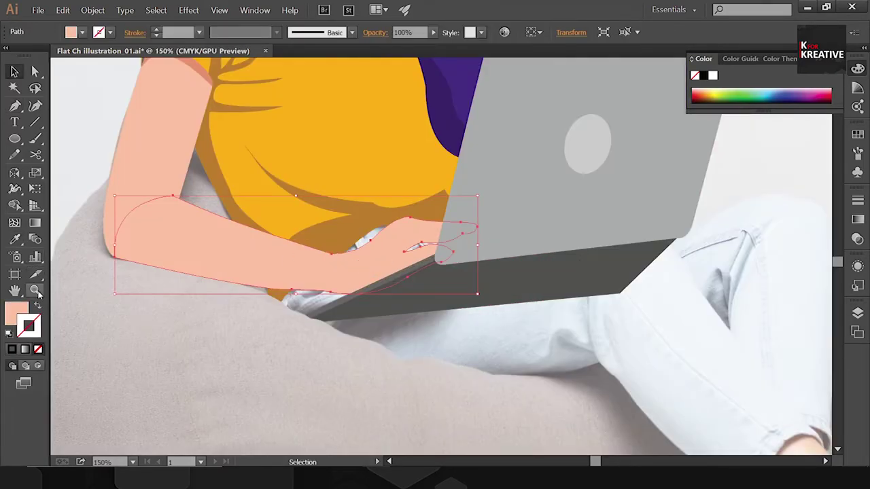
Fill the forearm with skin colour and trace a shadow along its underside and hand
{"action": "left_click", "coordinate": [37, 306]}
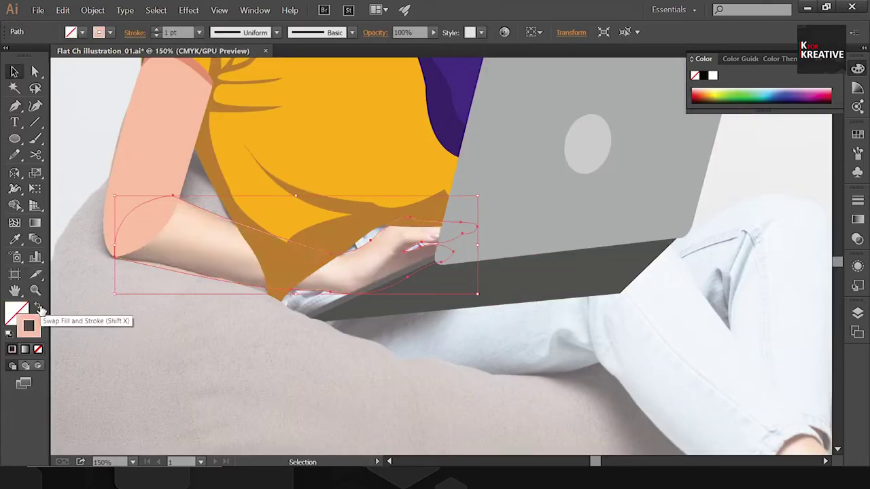
{"action": "left_click", "coordinate": [396, 347]}
{"action": "key", "text": "ctrl+equal"}
{"action": "key", "text": "ctrl+equal"}
{"action": "key", "text": "p"}
{"action": "left_click", "coordinate": [93, 232]}
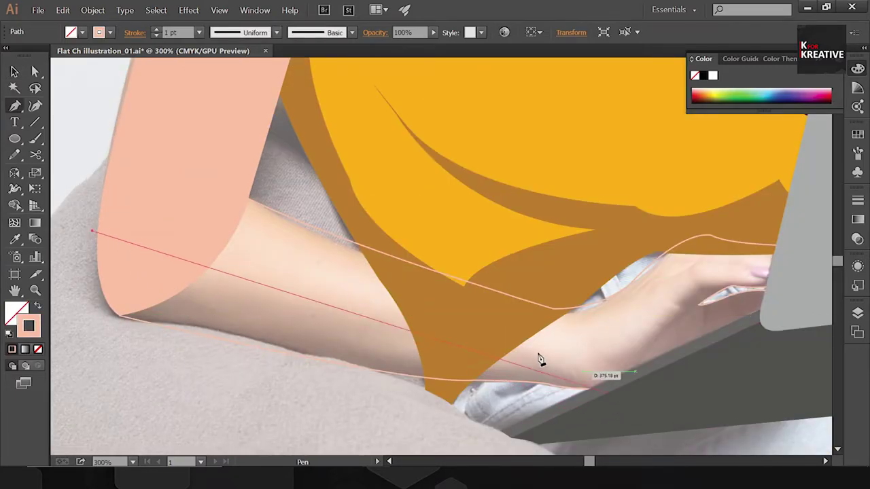
{"action": "mouse_move", "coordinate": [540, 361]}
{"action": "left_mouse_down"}
{"action": "mouse_move", "coordinate": [616, 359]}
{"action": "mouse_move", "coordinate": [520, 338]}
{"action": "left_mouse_up"}
{"action": "left_click", "coordinate": [618, 351]}
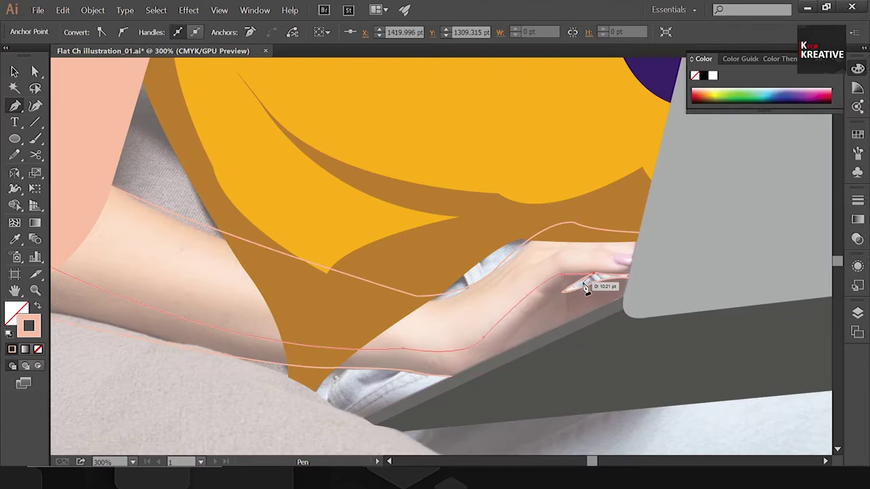
{"action": "left_click_drag", "start_coordinate": [671, 298], "coordinate": [599, 367]}
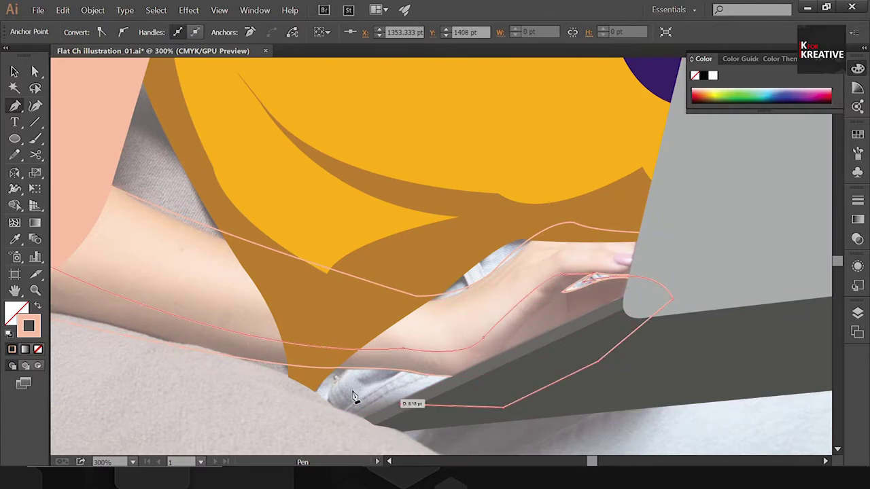
{"action": "left_click_drag", "start_coordinate": [237, 383], "coordinate": [604, 362]}
{"action": "left_click_drag", "start_coordinate": [348, 316], "coordinate": [322, 280]}
{"action": "left_click", "coordinate": [318, 273]}
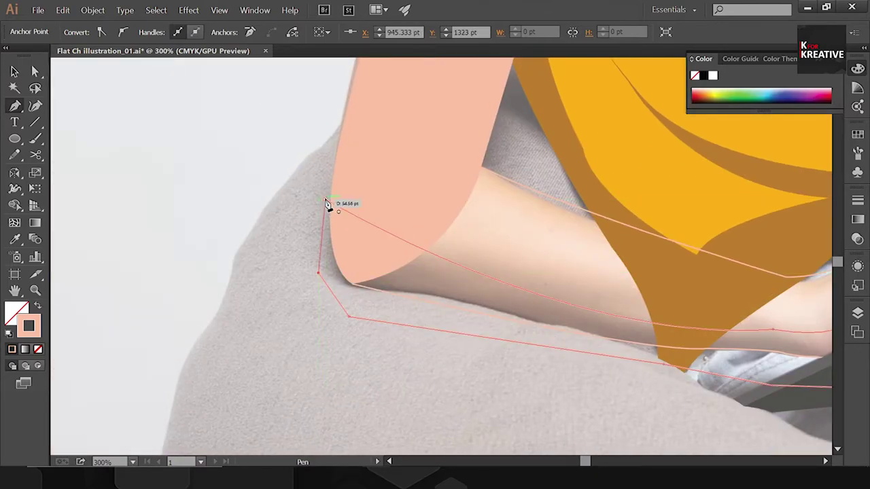
{"action": "left_click", "coordinate": [325, 200]}
Fill the forearm shadow and trim its excess outside the arm with Shape Builder
{"action": "key", "text": "v"}
{"action": "key", "text": "shift+x"}
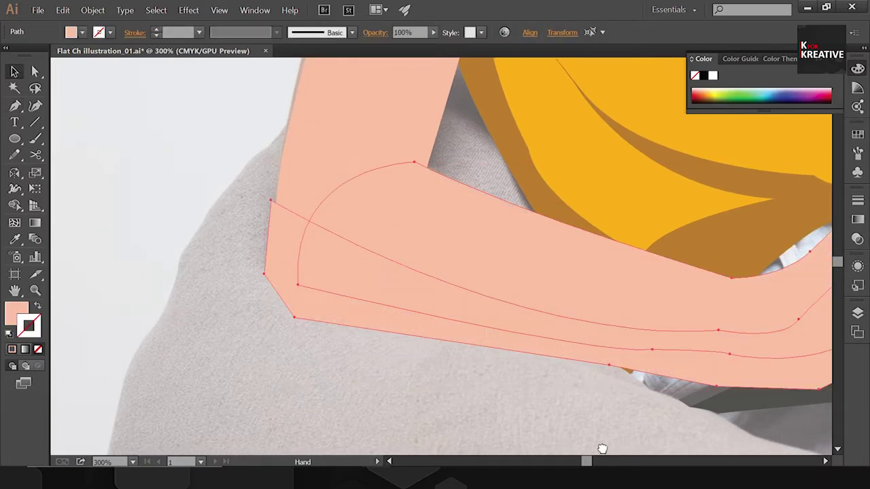
{"action": "key", "text": "ctrl+minus"}
{"action": "key", "text": "ctrl+minus"}
{"action": "key", "text": "shift+m"}
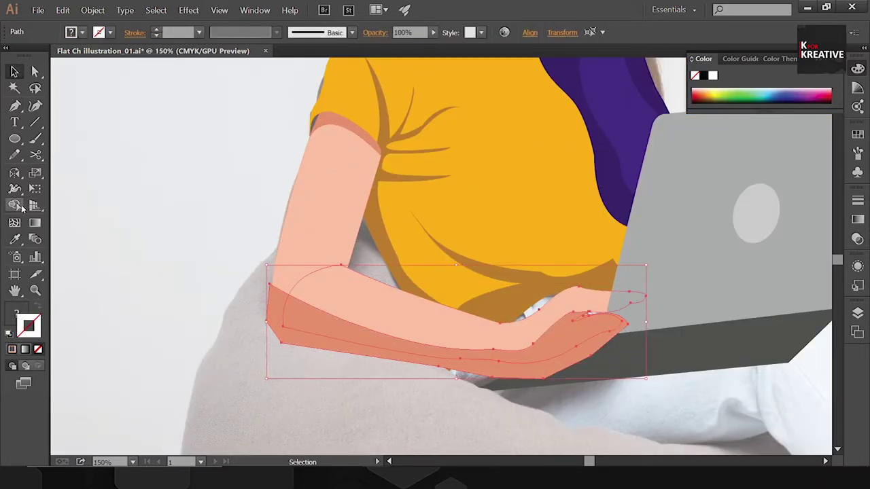
{"action": "left_click", "coordinate": [292, 343], "text": "alt"}
Draw a darker elbow piece and select it together with the arm pieces
{"action": "key", "text": "ctrl+shift+a"}
{"action": "key", "text": "p"}
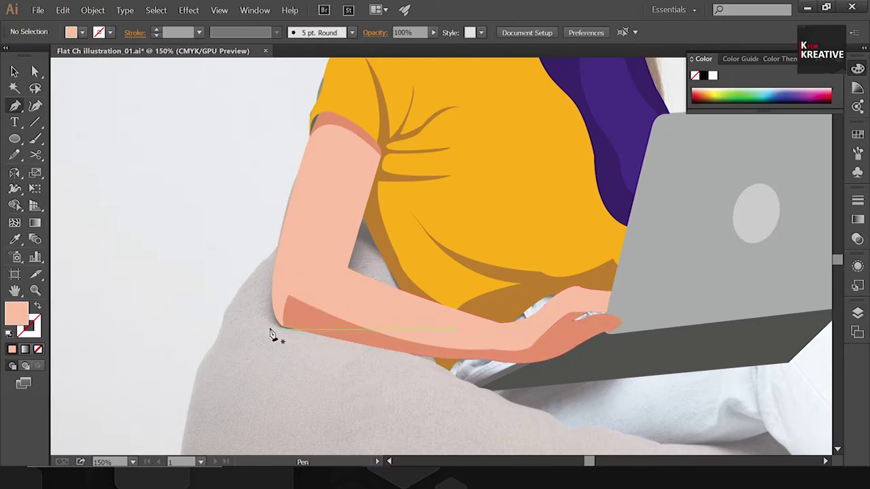
{"action": "left_click", "coordinate": [259, 326]}
{"action": "left_click_drag", "start_coordinate": [475, 343], "coordinate": [422, 345]}
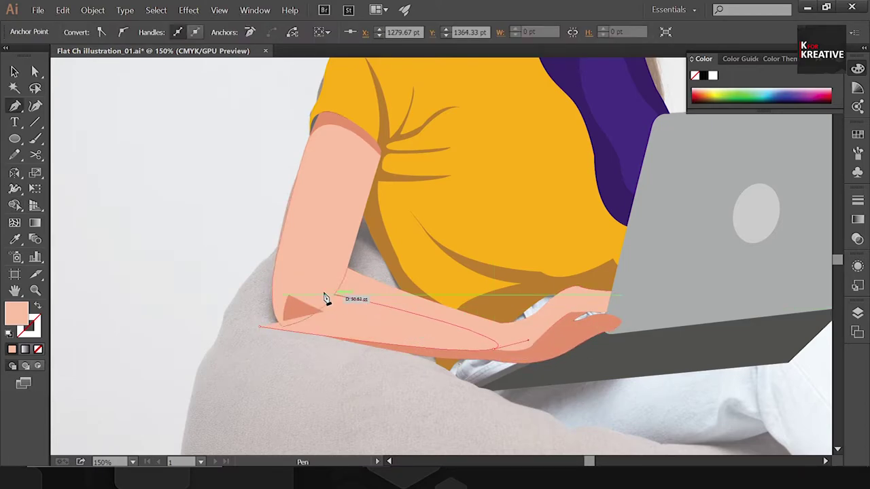
{"action": "left_click", "coordinate": [279, 277]}
{"action": "left_click", "coordinate": [415, 326], "text": "shift"}
{"action": "key", "text": "shift+m"}
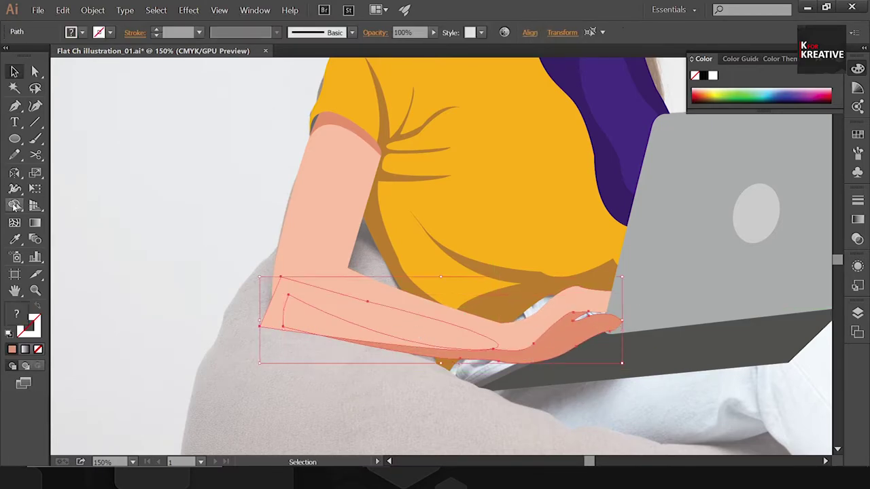
{"action": "left_click_drag", "start_coordinate": [286, 319], "coordinate": [476, 339]}
Merge the elbow piece into the arm and add a brown neck shadow at the collar
{"action": "key", "text": "v"}
{"action": "key", "text": "ctrl+shift+a"}
{"action": "key", "text": "ctrl+0"}
{"action": "key", "text": "ctrl+1"}
{"action": "key", "text": "p"}
{"action": "left_click", "coordinate": [286, 195]}
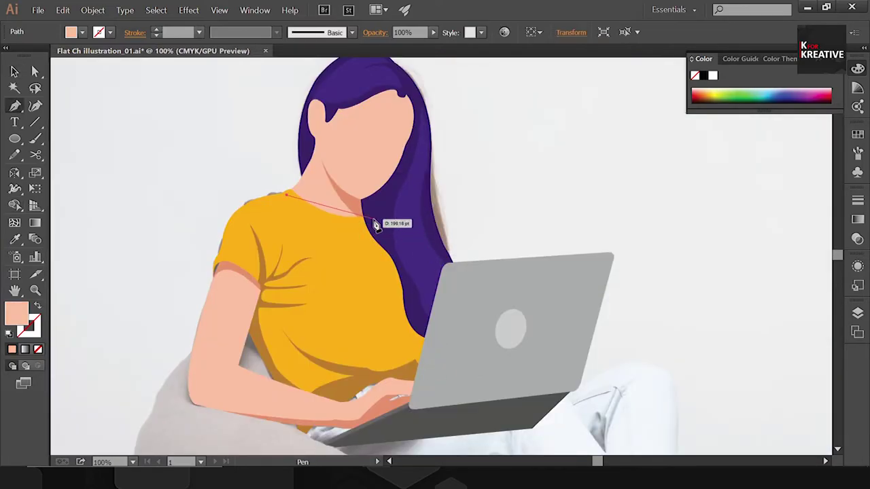
{"action": "left_click", "coordinate": [372, 197]}
{"action": "key", "text": "v"}
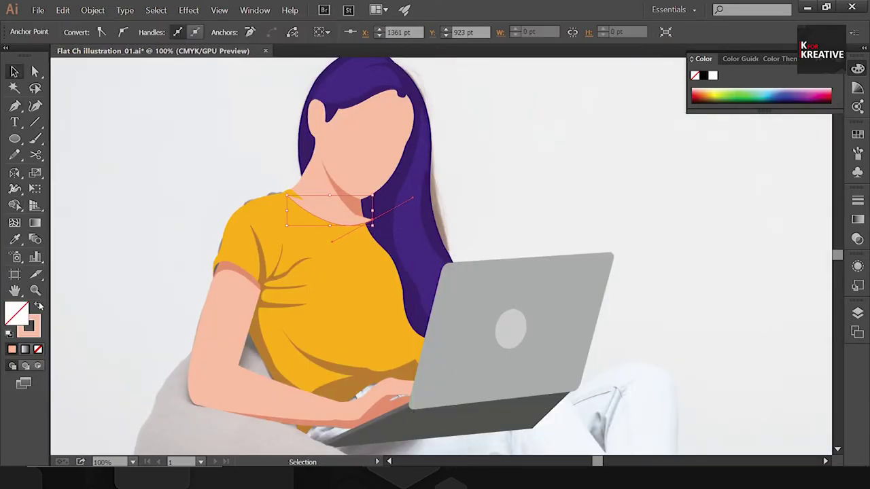
{"action": "key", "text": "i"}
{"action": "left_click", "coordinate": [364, 383]}
{"action": "key", "text": "v"}
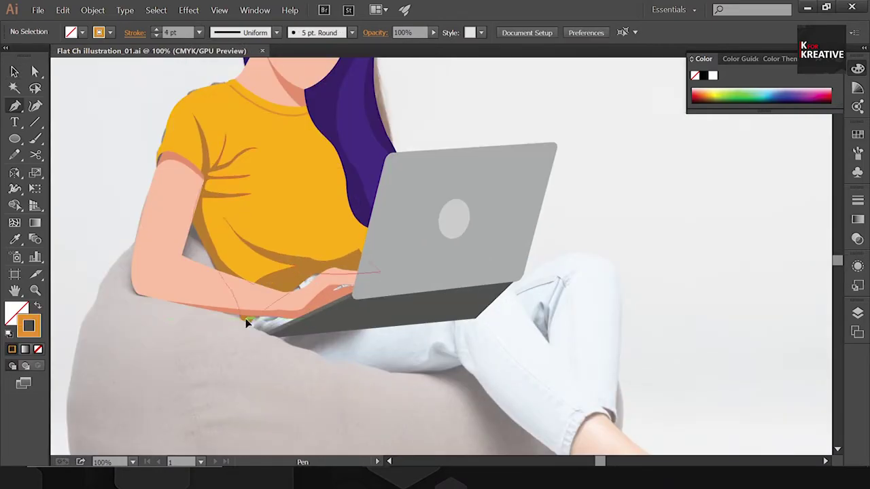
Trace the jeans' lap shape along the beanbag edge under the laptop
{"action": "left_click", "coordinate": [245, 318]}
{"action": "left_click_drag", "start_coordinate": [393, 376], "coordinate": [396, 380]}
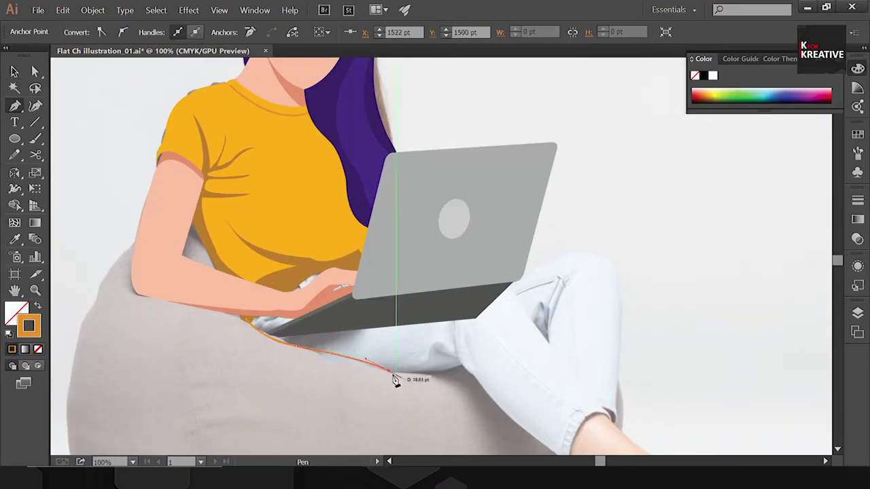
{"action": "left_click", "coordinate": [462, 369]}
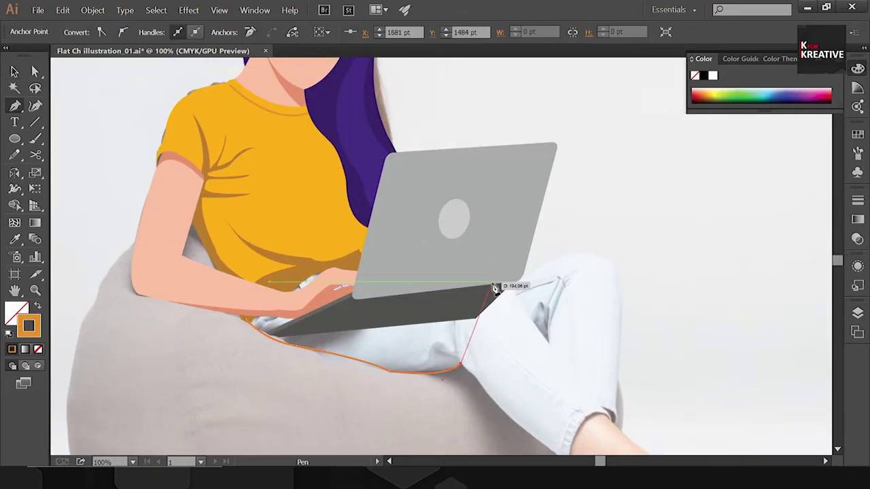
{"action": "left_click", "coordinate": [490, 280], "text": "alt"}
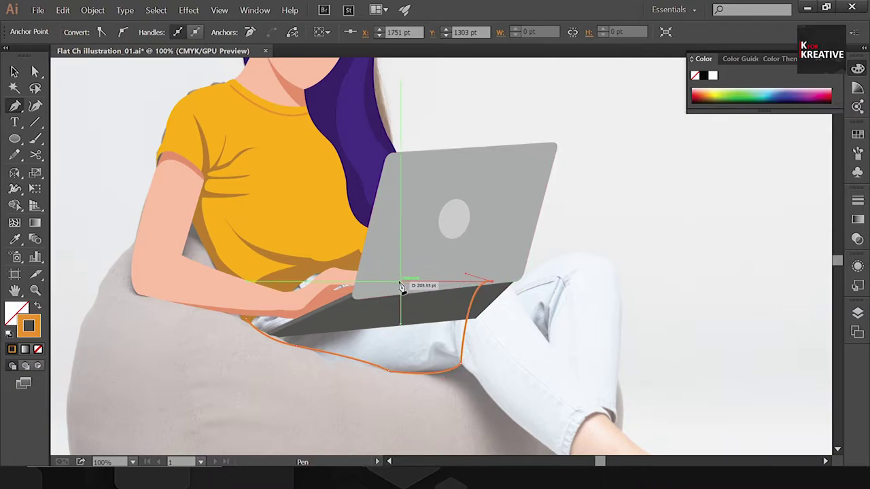
{"action": "mouse_move", "coordinate": [364, 275]}
{"action": "left_mouse_down"}
{"action": "mouse_move", "coordinate": [301, 288]}
{"action": "mouse_move", "coordinate": [258, 320]}
{"action": "left_mouse_up"}
{"action": "left_click", "coordinate": [252, 321]}
Fill the lap shape blue and send it behind the hand and laptop
{"action": "key", "text": "ctrl+minus"}
{"action": "key", "text": "v"}
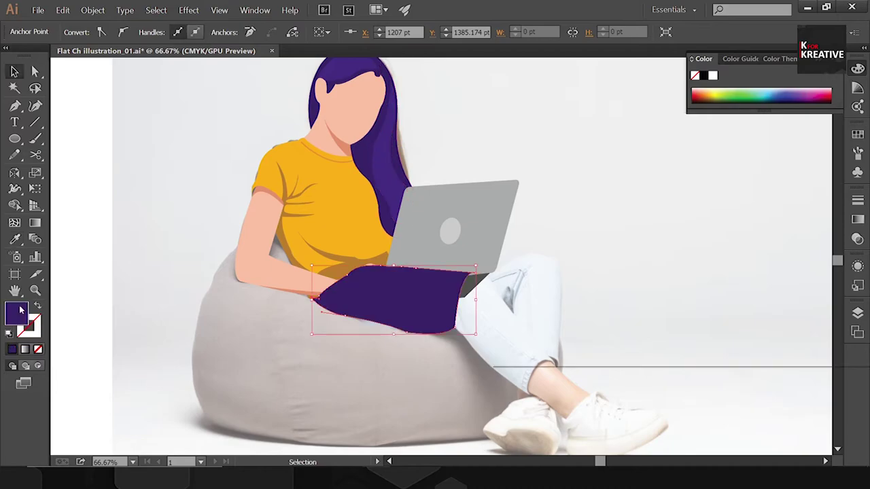
{"action": "double_click", "coordinate": [21, 310]}
{"action": "left_click", "coordinate": [637, 143]}
{"action": "left_click", "coordinate": [825, 154]}
{"action": "key", "text": "ctrl+["}
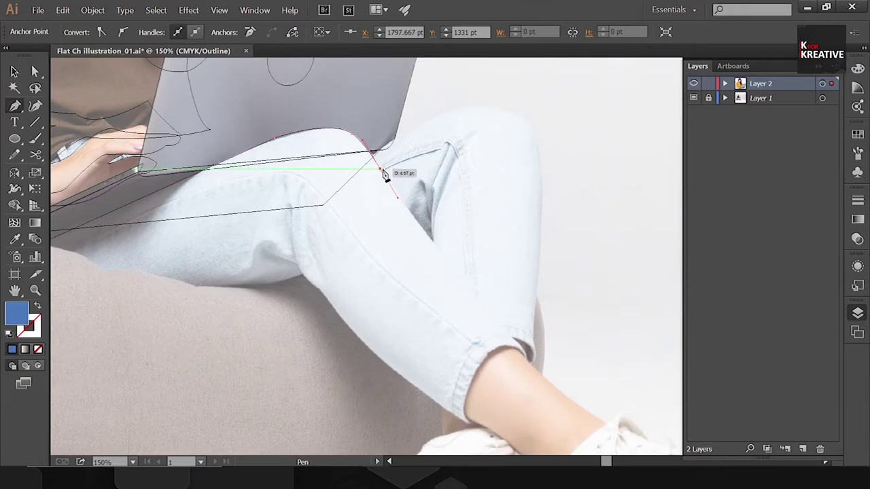
Trace the jeans leg outline down to the ankle
{"action": "left_click_drag", "start_coordinate": [501, 333], "coordinate": [524, 347]}
{"action": "scroll", "coordinate": [536, 355], "scroll_direction": "down", "scroll_amount": 3}
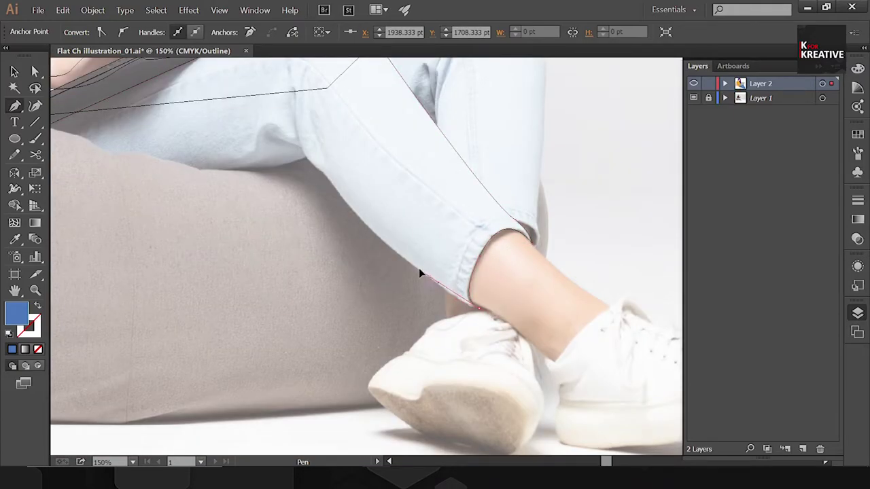
{"action": "left_click", "coordinate": [374, 235]}
{"action": "scroll", "coordinate": [408, 258], "scroll_direction": "up", "scroll_amount": 3}
{"action": "scroll", "coordinate": [466, 278], "scroll_direction": "left", "scroll_amount": 3}
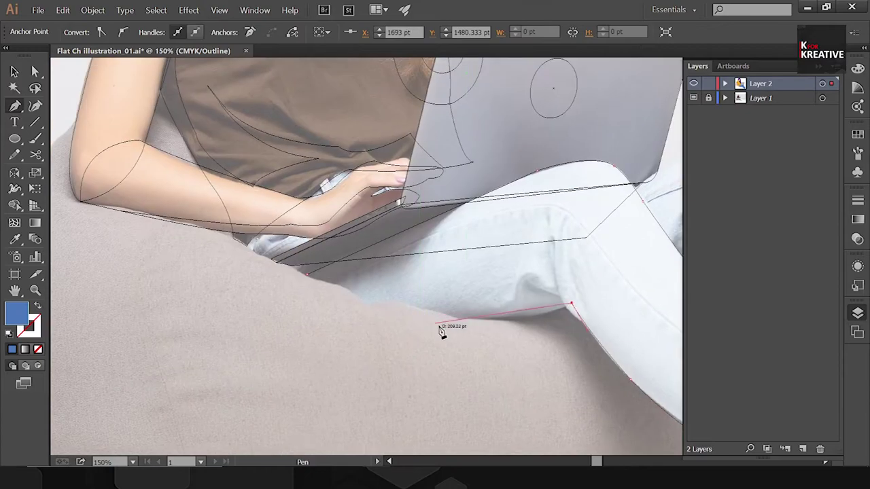
{"action": "left_click", "coordinate": [371, 304]}
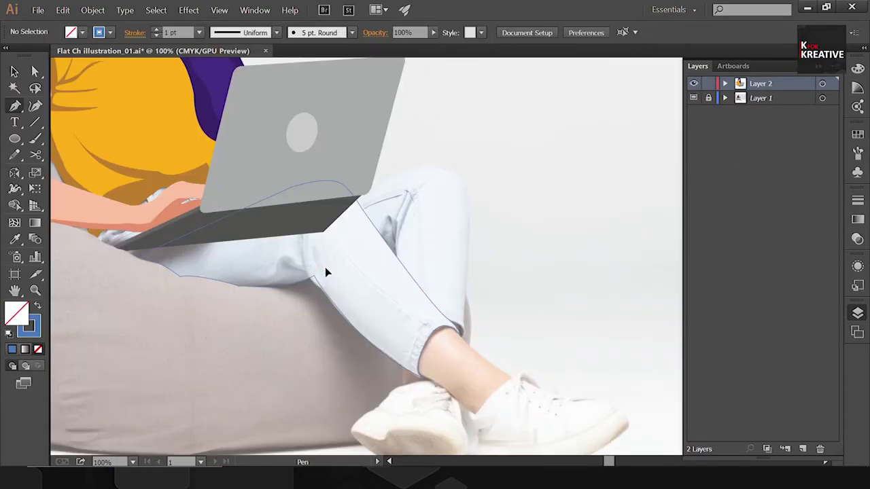
Trace the raised knee and shin down to the ankle cuff as a closed shape
{"action": "left_click_drag", "start_coordinate": [319, 220], "coordinate": [325, 266]}
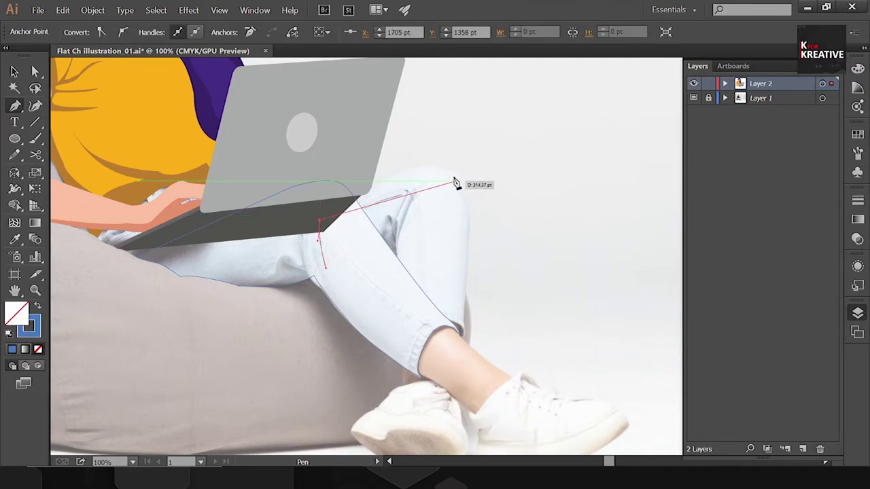
{"action": "left_click_drag", "start_coordinate": [452, 169], "coordinate": [488, 195]}
{"action": "left_click", "coordinate": [469, 243]}
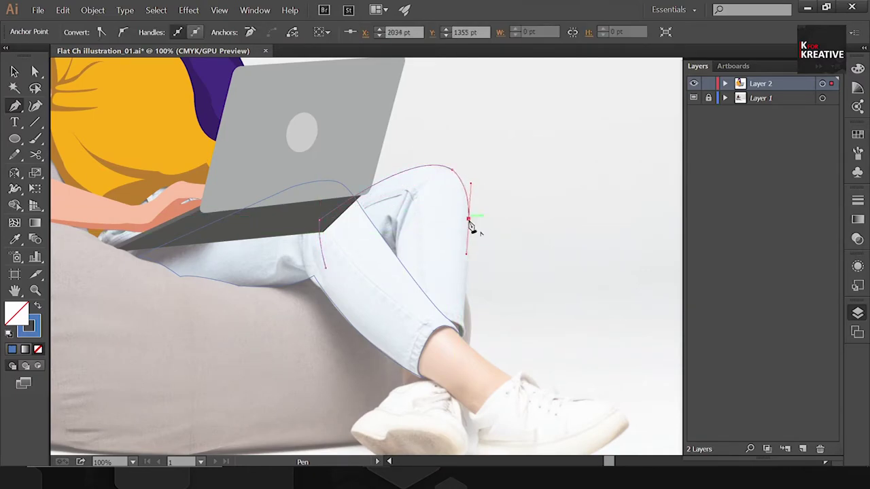
{"action": "left_click", "coordinate": [468, 220]}
{"action": "left_click", "coordinate": [465, 331]}
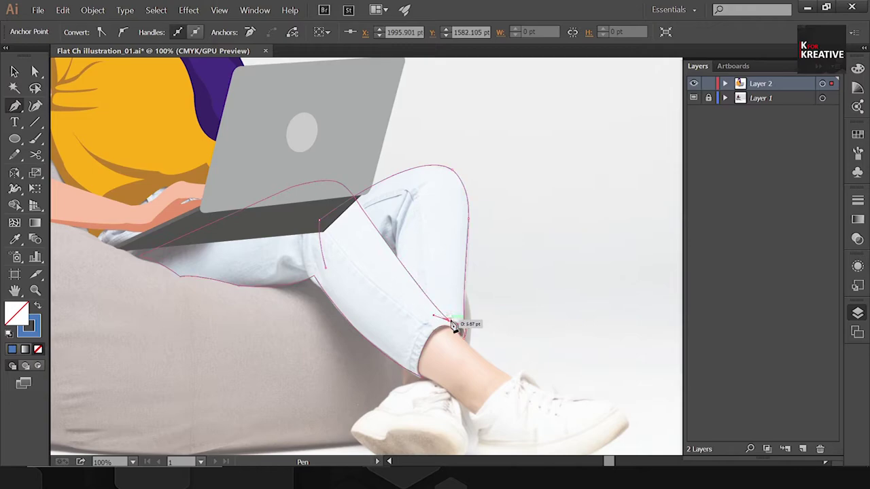
{"action": "left_click", "coordinate": [410, 346]}
{"action": "left_click", "coordinate": [319, 224]}
Fill the knee shape with the lighter blue 638cc9
{"action": "key", "text": "v"}
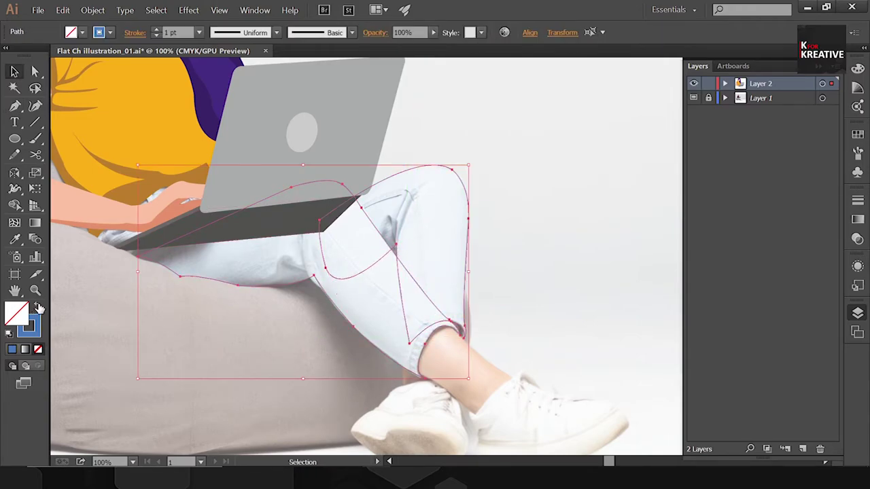
{"action": "left_click", "coordinate": [38, 308]}
{"action": "double_click", "coordinate": [16, 313]}
{"action": "left_click", "coordinate": [593, 184]}
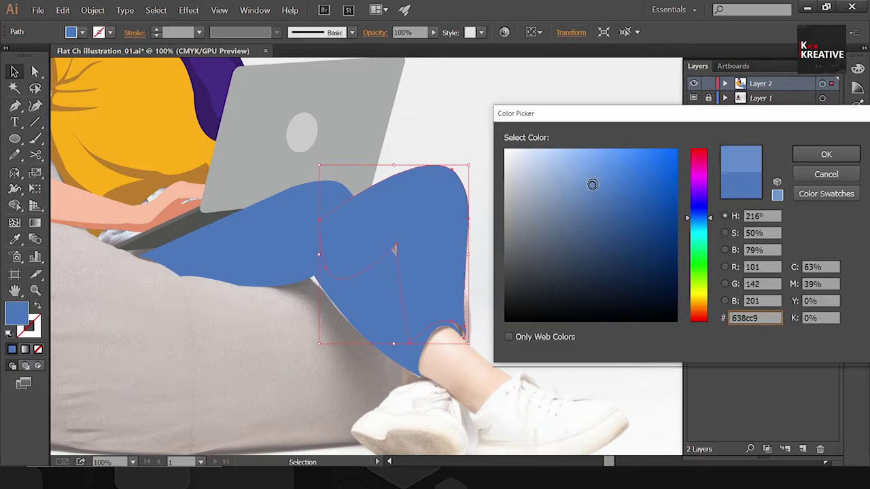
{"action": "left_click", "coordinate": [826, 154]}
Trace the beanbag's outline with the Pen tool, from its left edge around to the shoe and back
{"action": "key", "text": "a"}
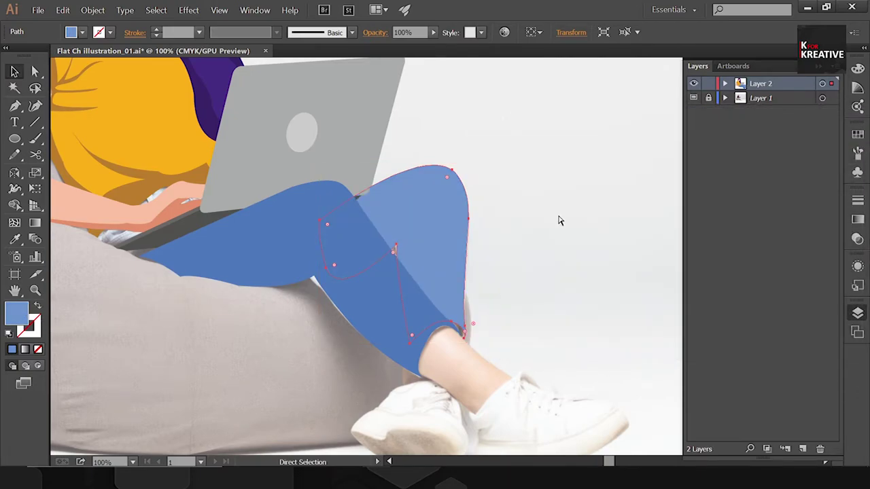
{"action": "left_click", "coordinate": [583, 199]}
{"action": "key", "text": "ctrl+minus"}
{"action": "key", "text": "p"}
{"action": "left_click", "coordinate": [267, 283]}
{"action": "left_click_drag", "start_coordinate": [263, 390], "coordinate": [285, 408]}
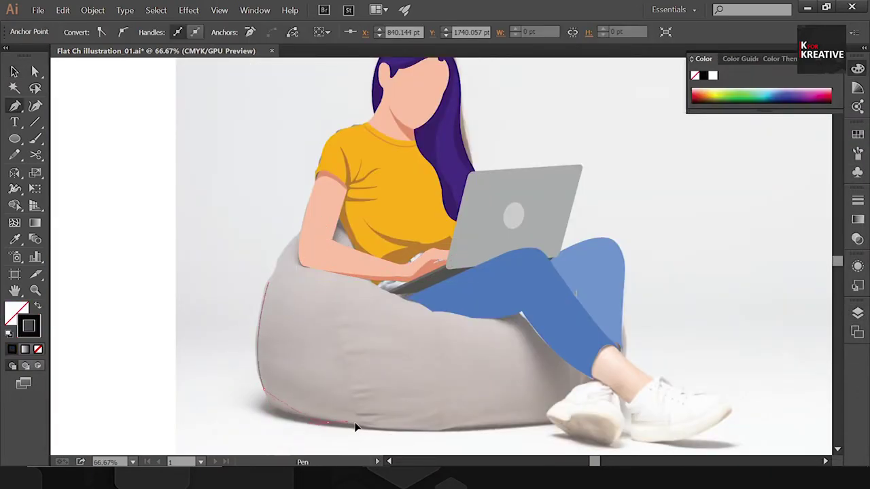
{"action": "left_click_drag", "start_coordinate": [621, 420], "coordinate": [628, 402]}
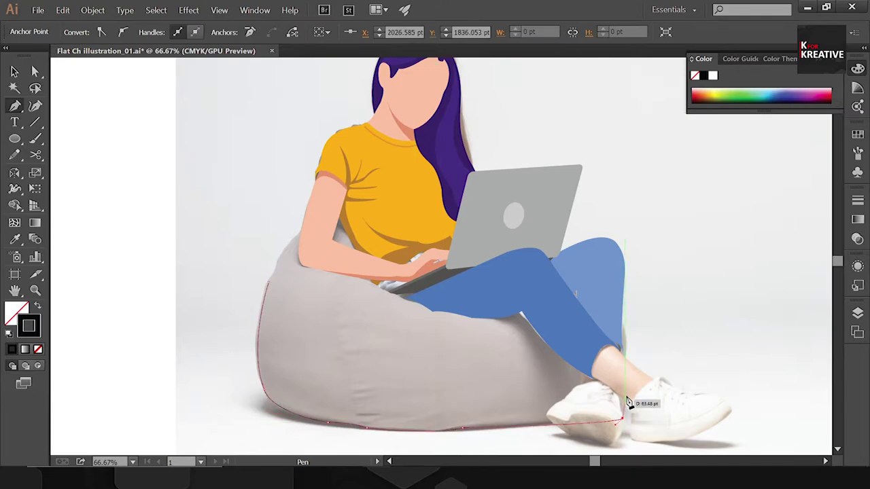
{"action": "left_click", "coordinate": [624, 356]}
{"action": "left_click_drag", "start_coordinate": [487, 296], "coordinate": [391, 280]}
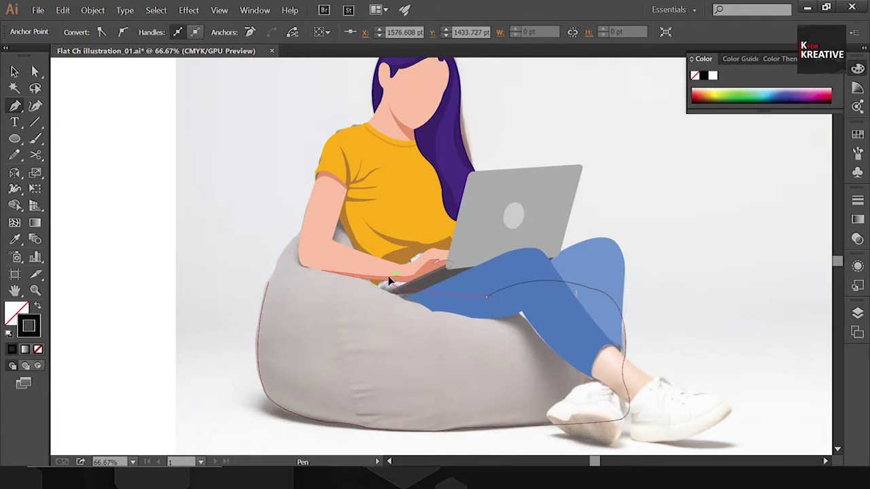
{"action": "left_click_drag", "start_coordinate": [370, 211], "coordinate": [311, 305]}
{"action": "left_click_drag", "start_coordinate": [269, 281], "coordinate": [249, 351]}
Fill the beanbag shape with the sampled reference grey, then view outlines over the photo
{"action": "key", "text": "i"}
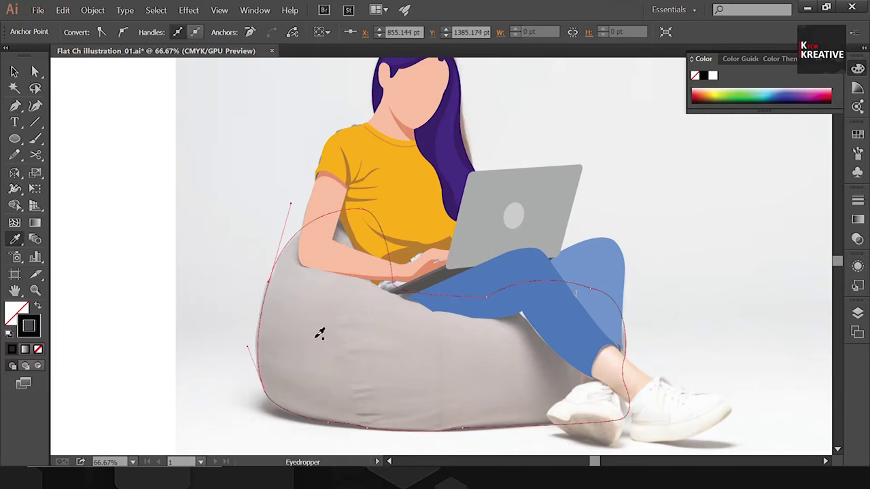
{"action": "left_click", "coordinate": [320, 333]}
{"action": "key", "text": "a"}
{"action": "key", "text": "v"}
{"action": "left_click", "coordinate": [710, 240]}
{"action": "key", "text": "F7"}
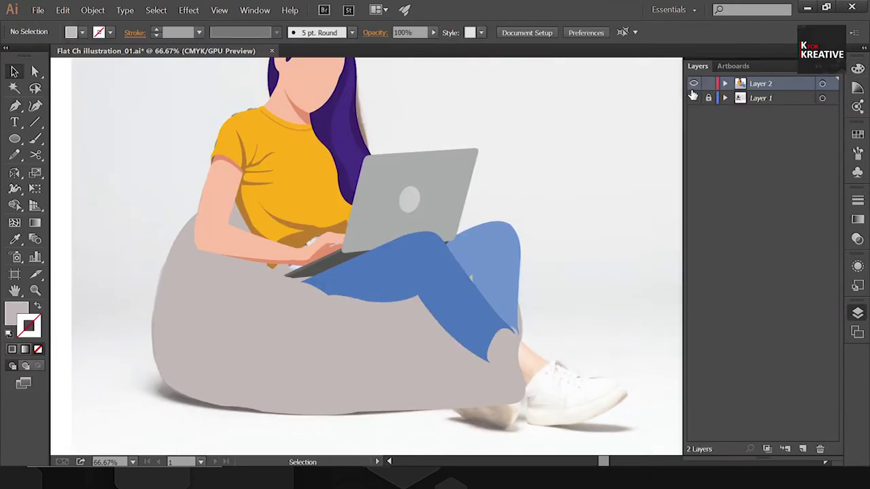
{"action": "key", "text": "ctrl+y"}
Outline the beanbag's separate front piece with straight Pen anchors
{"action": "key", "text": "p"}
{"action": "left_click", "coordinate": [292, 251]}
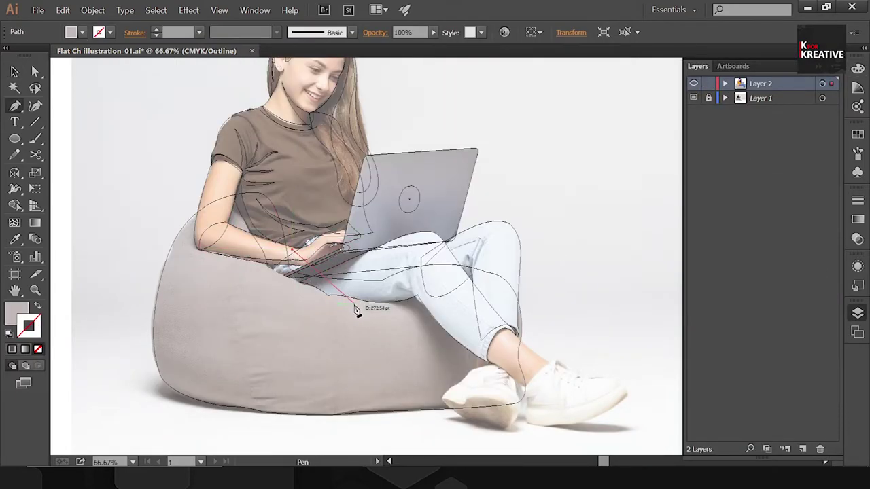
{"action": "left_click", "coordinate": [419, 299]}
{"action": "left_click", "coordinate": [437, 360]}
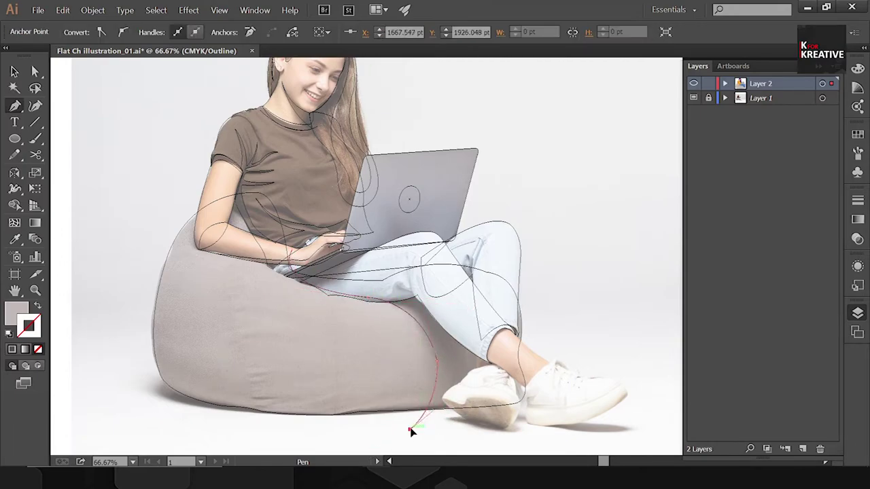
{"action": "left_click", "coordinate": [410, 432]}
{"action": "left_click", "coordinate": [551, 372]}
{"action": "left_click", "coordinate": [540, 248]}
{"action": "left_click", "coordinate": [291, 251]}
Back in Preview, darken the front piece to a warmer grey in the Color Picker
{"action": "key", "text": "v"}
{"action": "key", "text": "ctrl+y"}
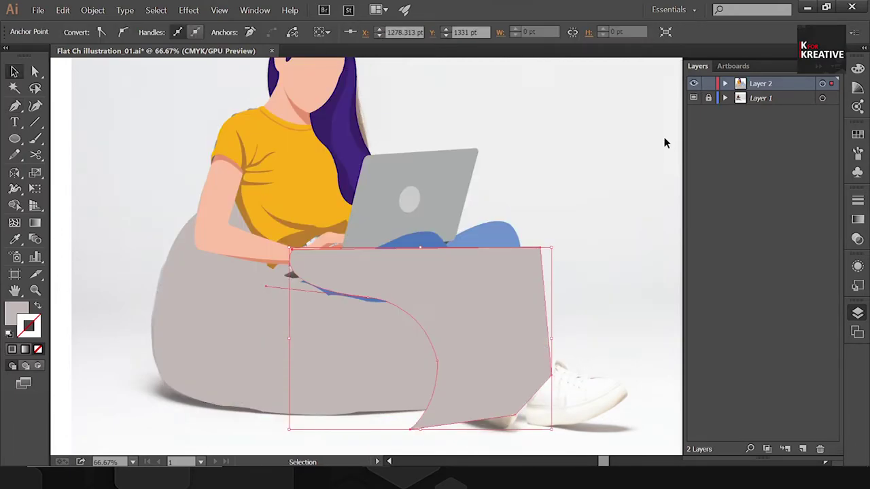
{"action": "double_click", "coordinate": [17, 313]}
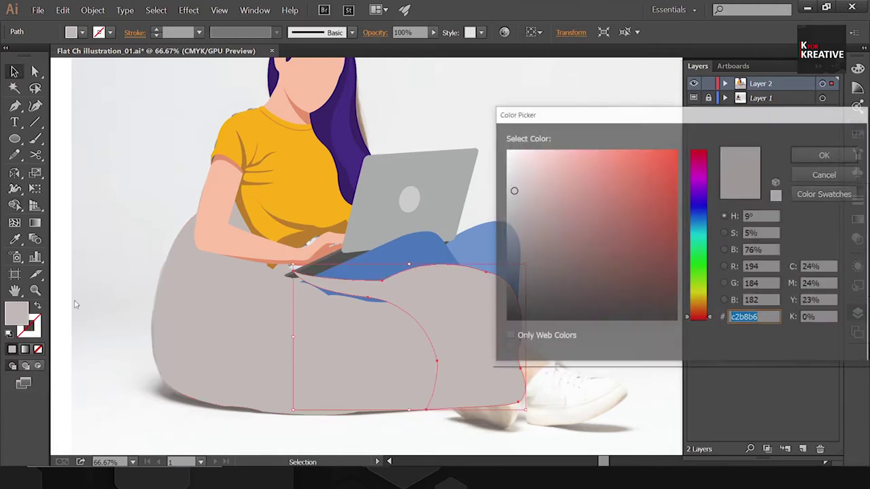
{"action": "left_click_drag", "start_coordinate": [514, 191], "coordinate": [519, 205]}
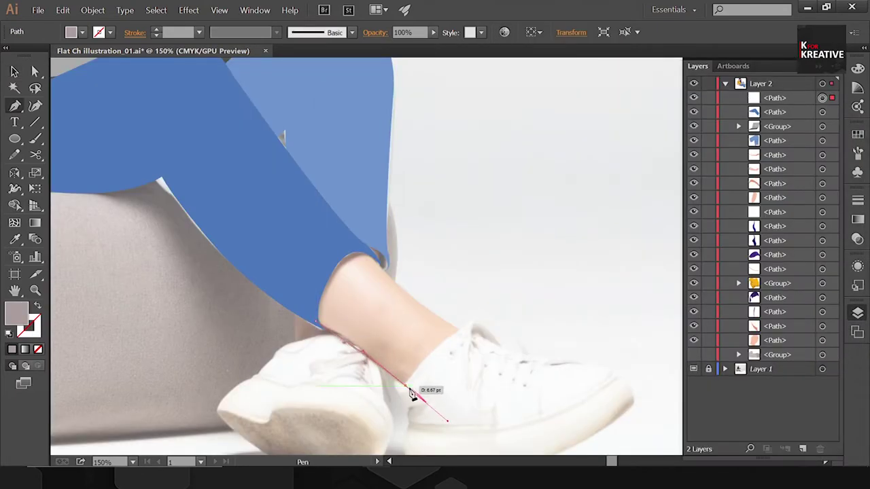
Trace the lower leg shape and fill it with the darker skin tone
{"action": "left_click", "coordinate": [406, 385]}
{"action": "left_click_drag", "start_coordinate": [379, 259], "coordinate": [331, 286]}
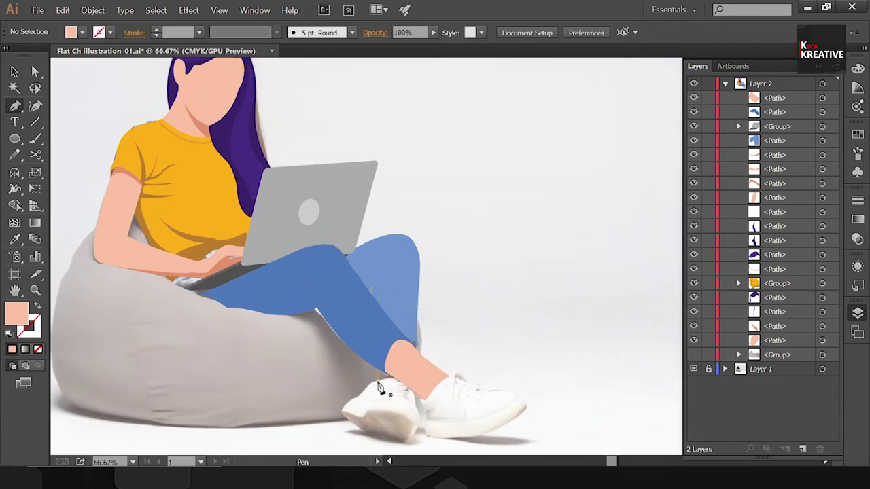
{"action": "left_click", "coordinate": [380, 386]}
{"action": "left_click_drag", "start_coordinate": [415, 388], "coordinate": [419, 392]}
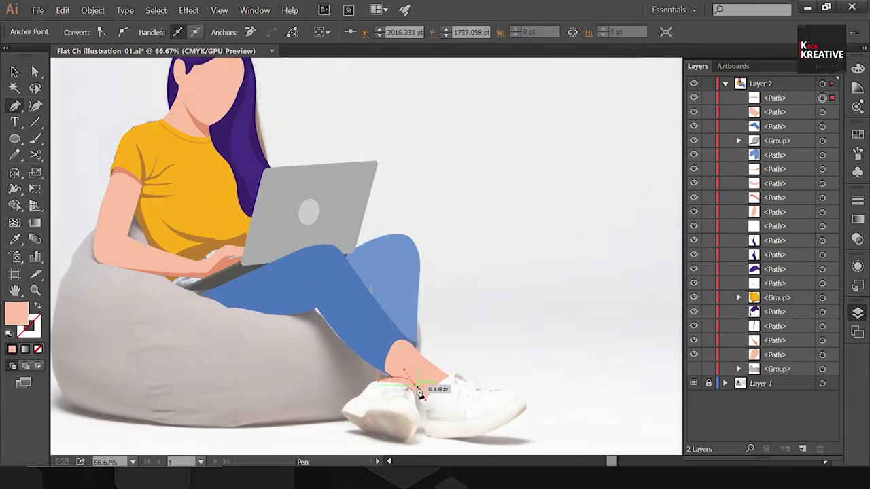
{"action": "left_click", "coordinate": [417, 340]}
{"action": "key", "text": "i"}
{"action": "left_click", "coordinate": [157, 270]}
{"action": "key", "text": "v"}
{"action": "left_click", "coordinate": [474, 293]}
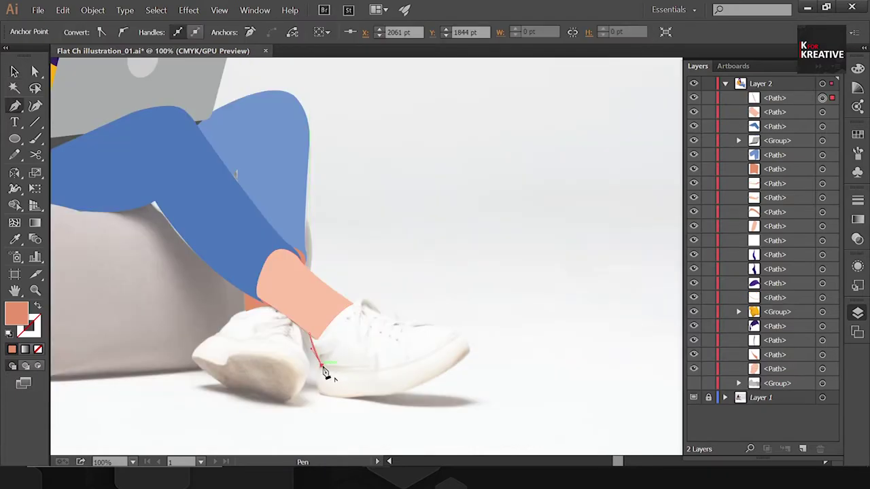
Trace the front shoe around the toe and upper, and fill it crimson E6005C
{"action": "left_click", "coordinate": [432, 352]}
{"action": "left_click", "coordinate": [469, 337]}
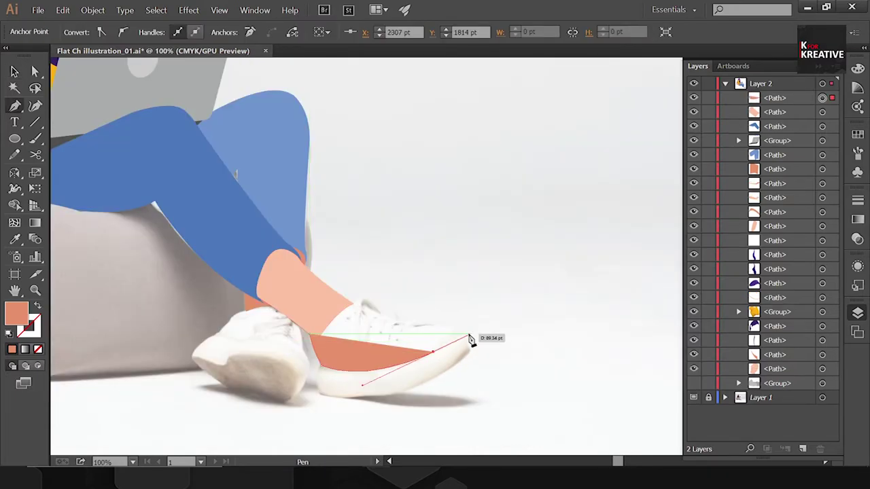
{"action": "left_click_drag", "start_coordinate": [468, 335], "coordinate": [401, 335]}
{"action": "left_click_drag", "start_coordinate": [354, 304], "coordinate": [371, 318]}
{"action": "key", "text": "shift+x"}
{"action": "key", "text": "v"}
{"action": "key", "text": "ctrl+minus"}
{"action": "key", "text": "ctrl+minus"}
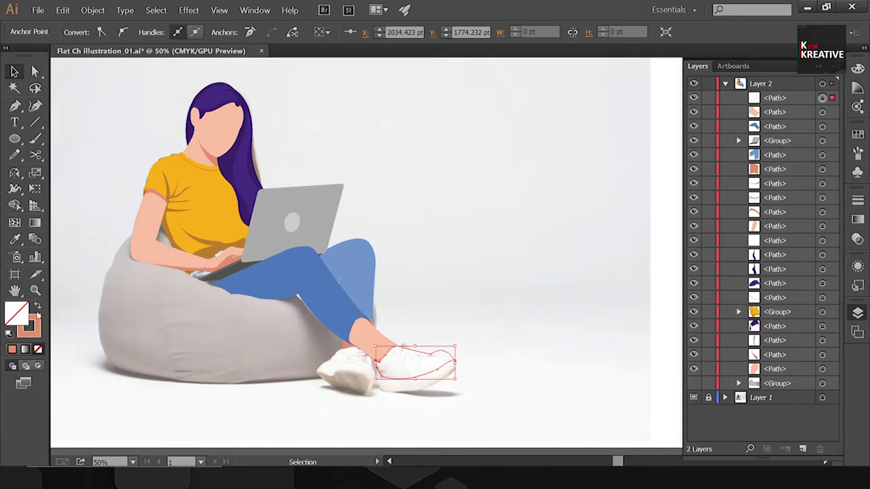
{"action": "left_click", "coordinate": [38, 307]}
{"action": "double_click", "coordinate": [17, 314]}
{"action": "type", "text": "E6005C"}
{"action": "left_click", "coordinate": [825, 152]}
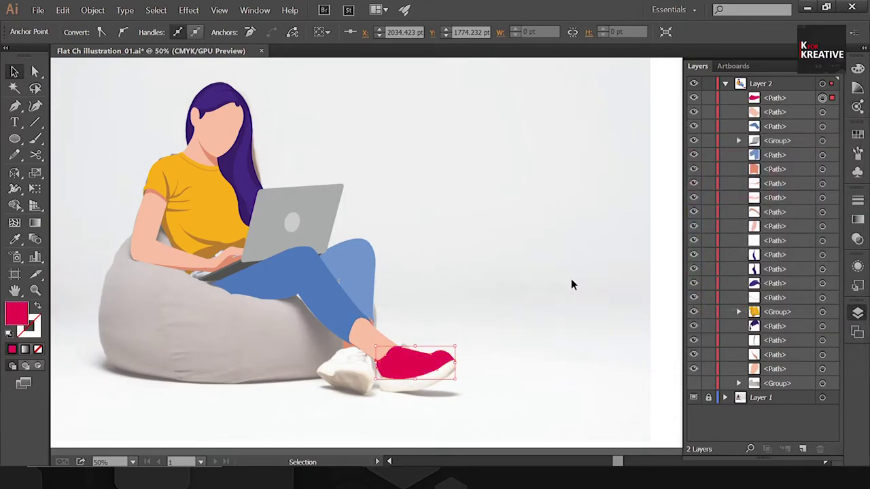
{"action": "left_click", "coordinate": [570, 284]}
Add three white lace stripes along the front shoe
{"action": "key", "text": "d"}
{"action": "key", "text": "p"}
{"action": "scroll", "coordinate": [413, 387], "scroll_direction": "up", "scroll_amount": 3}
{"action": "left_click", "coordinate": [360, 299]}
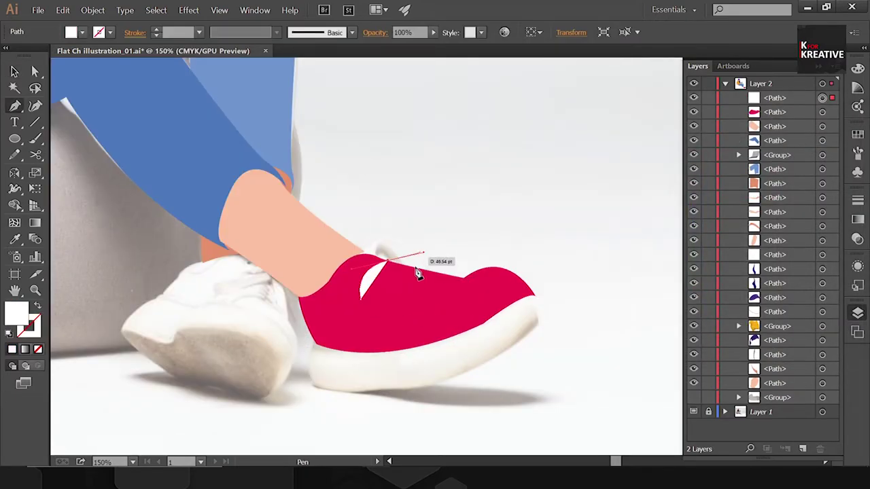
{"action": "left_click_drag", "start_coordinate": [361, 299], "coordinate": [371, 303]}
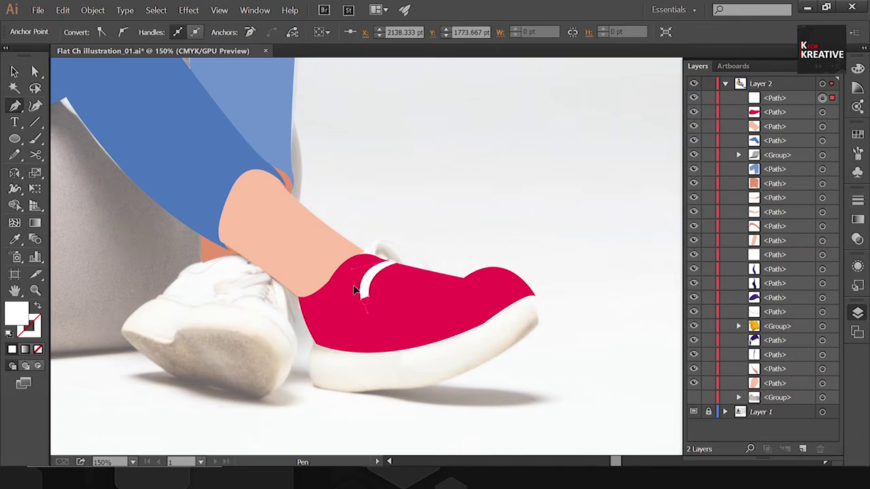
{"action": "key", "text": "v"}
{"action": "left_click_drag", "start_coordinate": [440, 241], "coordinate": [397, 278]}
{"action": "left_click_drag", "start_coordinate": [348, 304], "coordinate": [388, 307]}
{"action": "key", "text": "ctrl+d"}
Reshape the red shoe's top curve and round its toe
{"action": "key", "text": "a"}
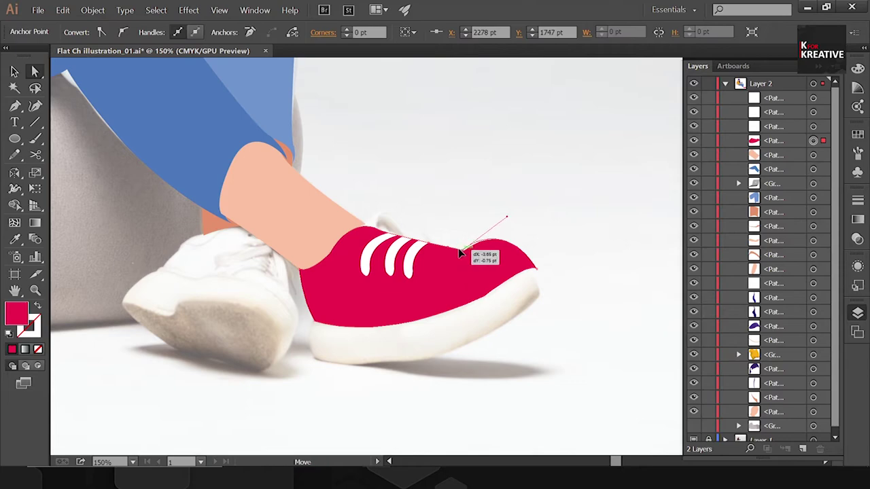
{"action": "mouse_move", "coordinate": [466, 252]}
{"action": "left_mouse_down"}
{"action": "mouse_move", "coordinate": [496, 221]}
{"action": "mouse_move", "coordinate": [513, 241]}
{"action": "left_mouse_up"}
{"action": "left_click_drag", "start_coordinate": [537, 269], "coordinate": [525, 274]}
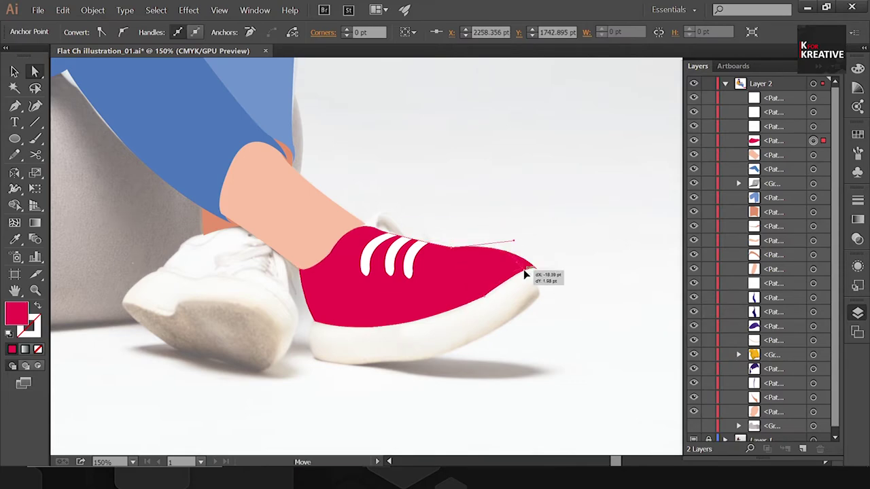
{"action": "left_click", "coordinate": [565, 324]}
Trace the front shoe's sole and fill it near-white
{"action": "key", "text": "shift+x"}
{"action": "key", "text": "p"}
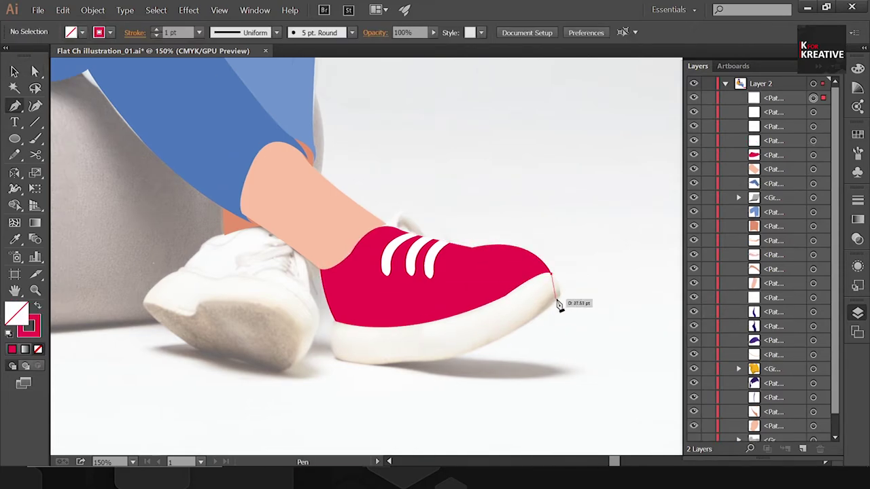
{"action": "left_click", "coordinate": [556, 278]}
{"action": "left_click_drag", "start_coordinate": [445, 357], "coordinate": [353, 378]}
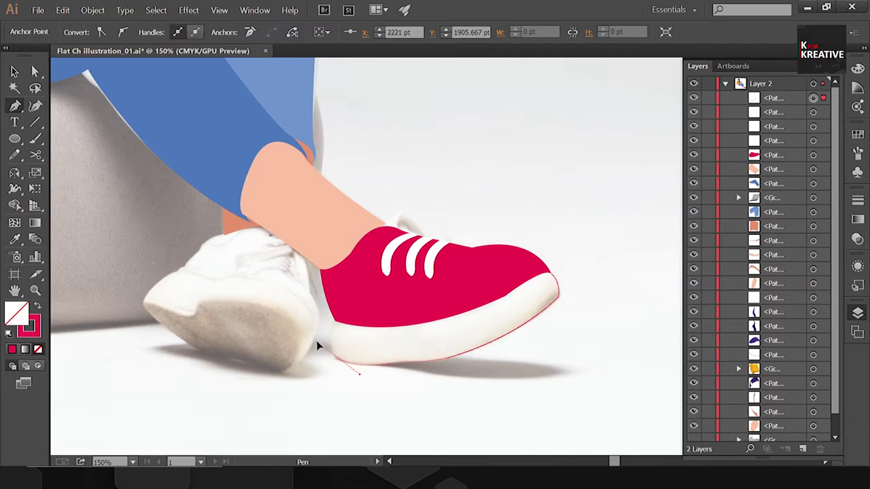
{"action": "left_click_drag", "start_coordinate": [334, 321], "coordinate": [350, 291]}
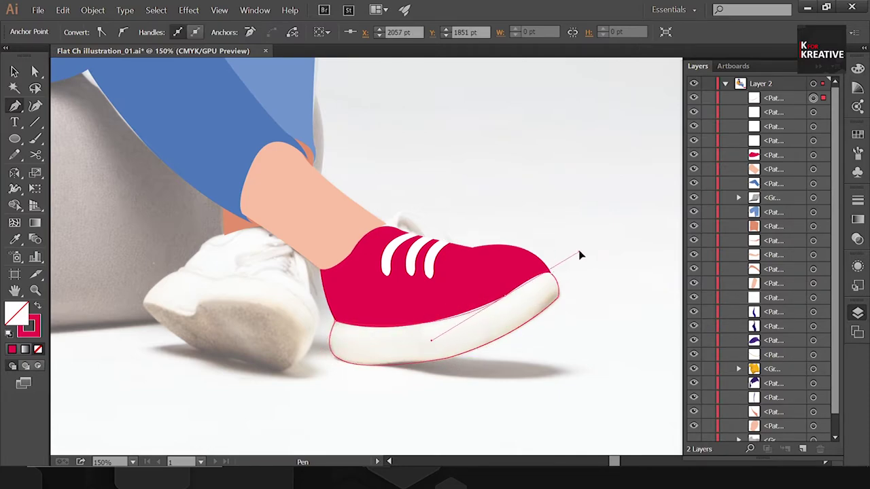
{"action": "left_click", "coordinate": [557, 280]}
{"action": "key", "text": "v"}
{"action": "key", "text": "shift+x"}
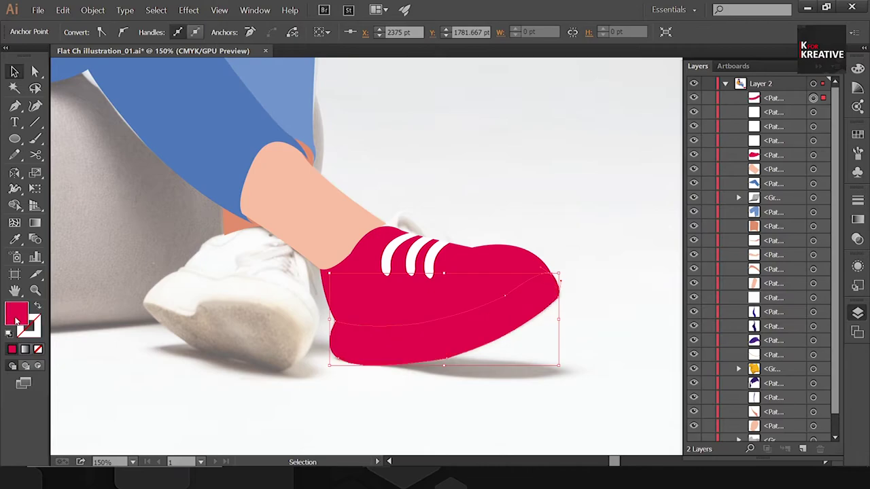
{"action": "double_click", "coordinate": [16, 314]}
{"action": "left_click_drag", "start_coordinate": [518, 184], "coordinate": [505, 156]}
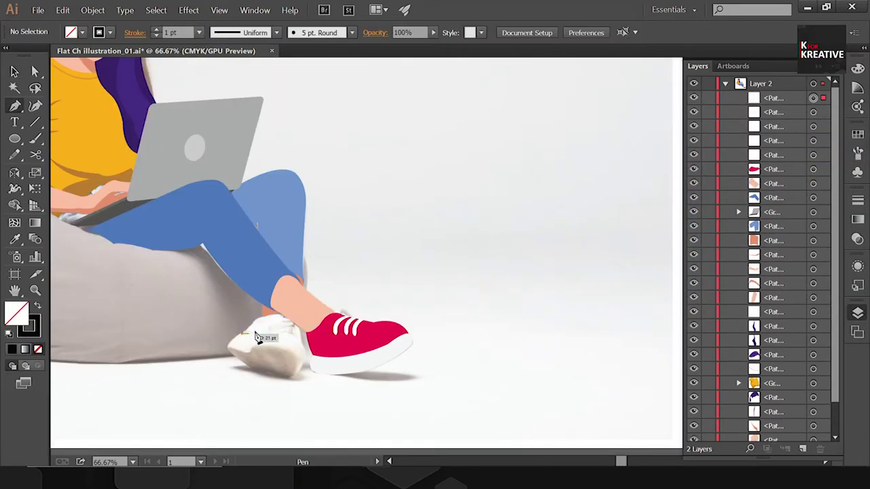
Trace the back shoe and give it the front shoe's red
{"action": "left_click", "coordinate": [267, 319]}
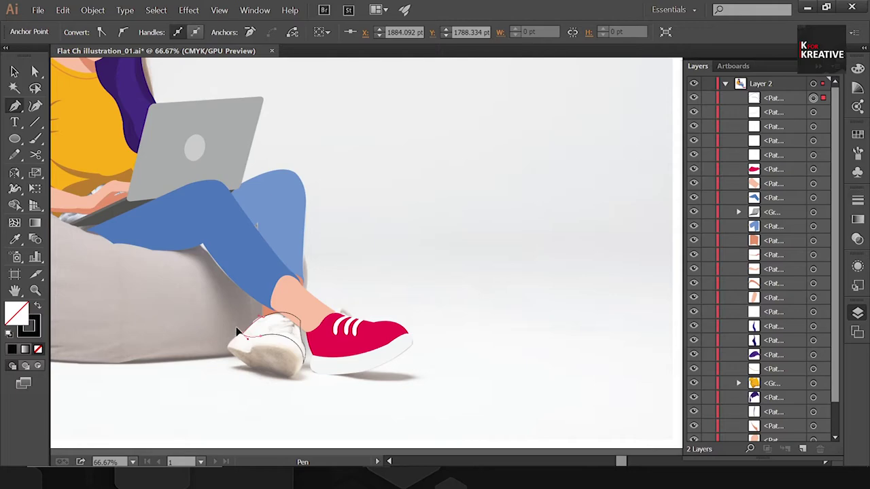
{"action": "left_click", "coordinate": [237, 332]}
{"action": "key", "text": "i"}
{"action": "left_click", "coordinate": [342, 348]}
{"action": "key", "text": "v"}
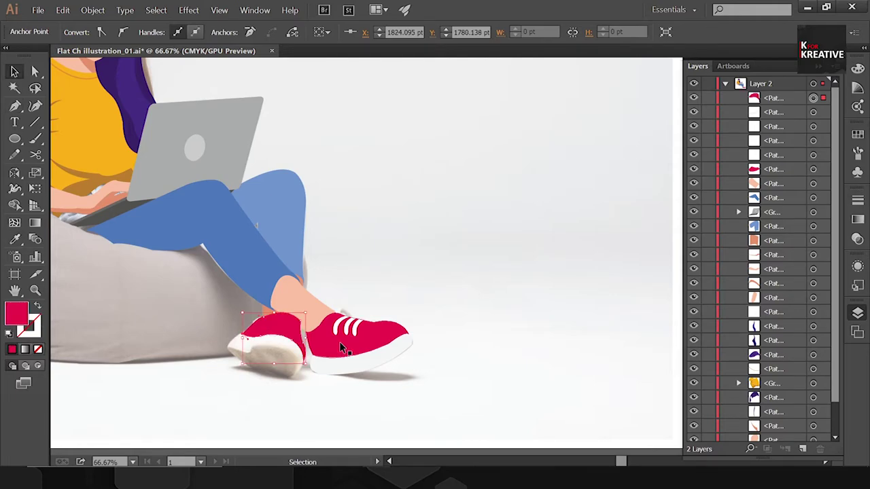
Trace the back shoe's sole outline around the heel and bottom edge
{"action": "key", "text": "shift+x"}
{"action": "key", "text": "p"}
{"action": "left_click", "coordinate": [233, 335]}
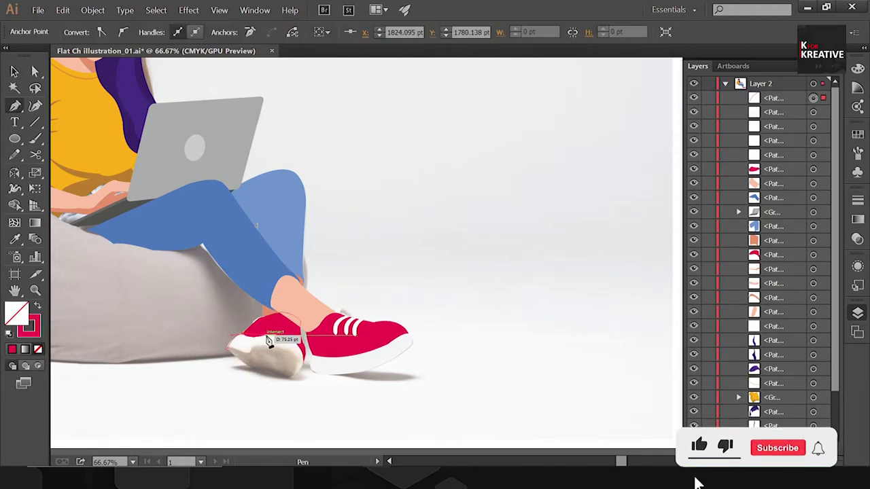
{"action": "left_click", "coordinate": [268, 340]}
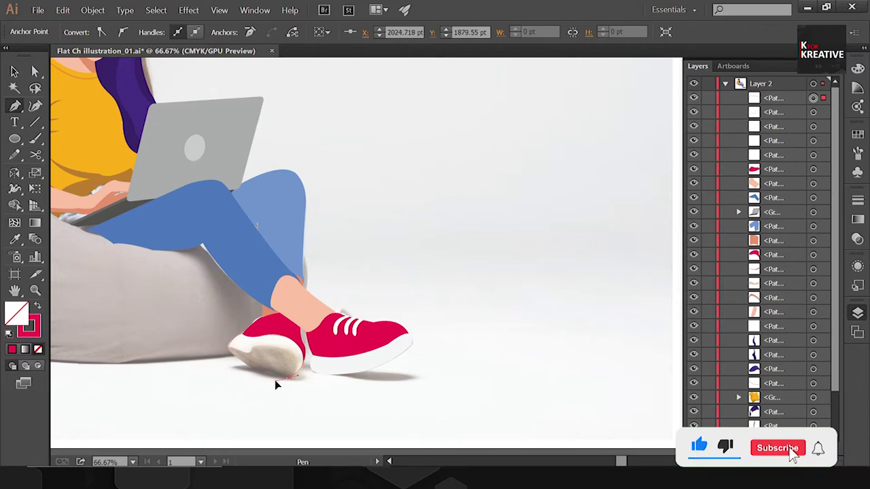
{"action": "left_click_drag", "start_coordinate": [273, 382], "coordinate": [247, 369]}
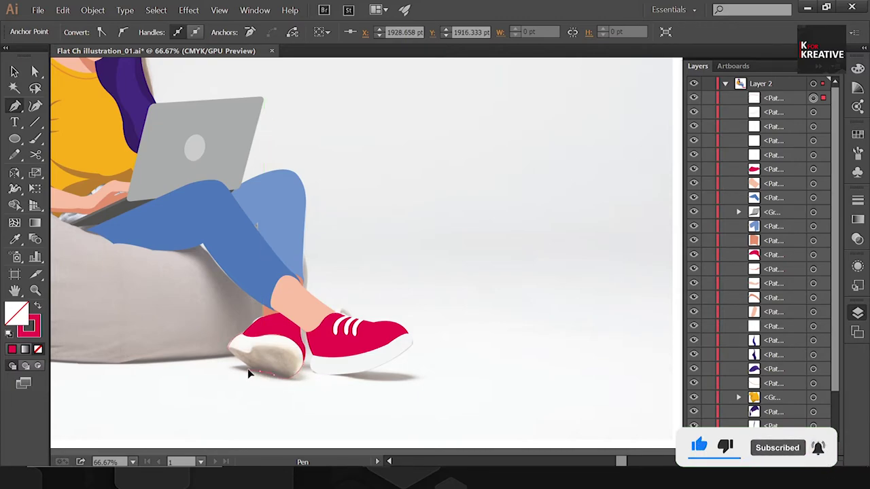
{"action": "key", "text": "ctrl+plus"}
{"action": "key", "text": "ctrl+plus"}
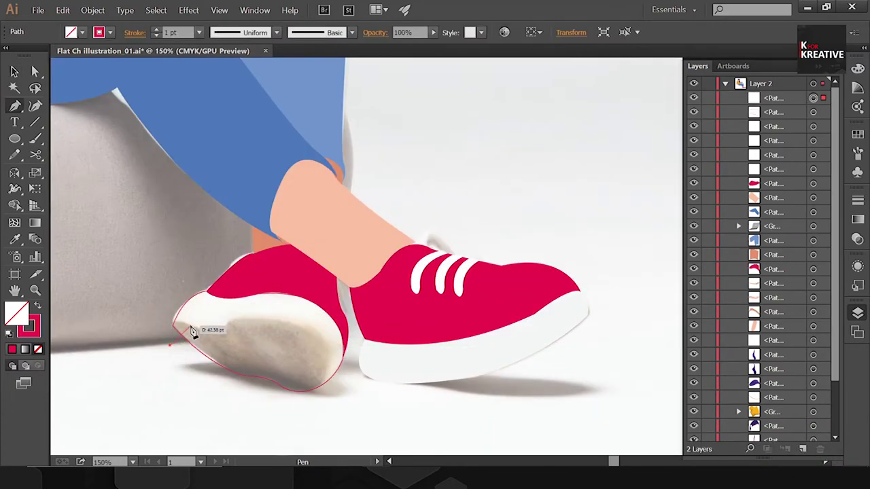
{"action": "left_click_drag", "start_coordinate": [176, 323], "coordinate": [252, 348]}
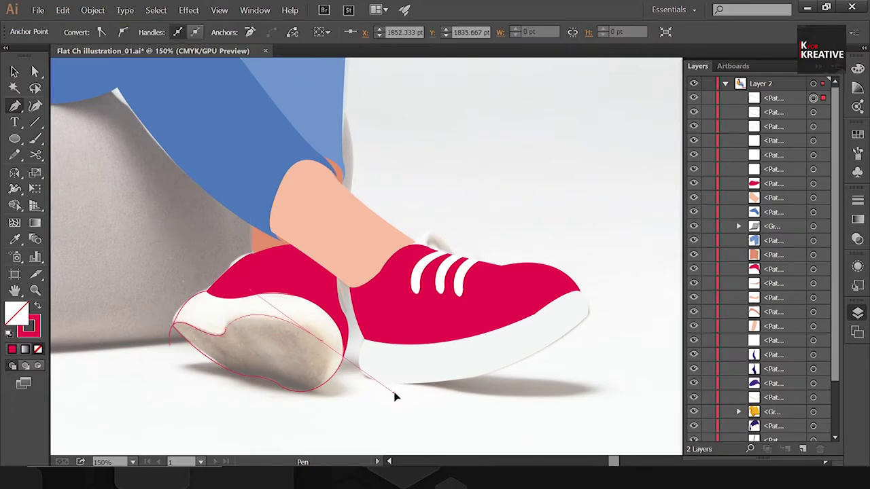
{"action": "mouse_move", "coordinate": [305, 382]}
{"action": "left_mouse_down"}
{"action": "mouse_move", "coordinate": [383, 388]}
{"action": "mouse_move", "coordinate": [302, 378]}
{"action": "left_mouse_up"}
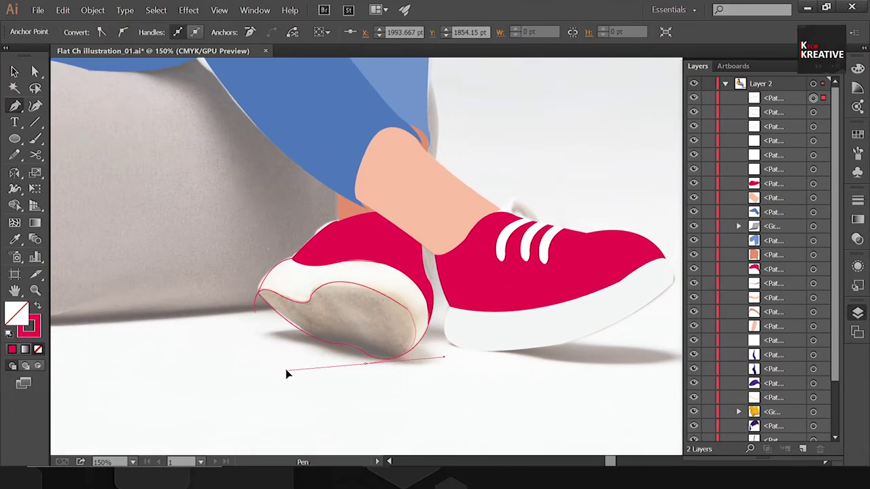
{"action": "left_click", "coordinate": [257, 297]}
Trim the sole with Shape Builder, removing the tan piece outside the white rim
{"action": "key", "text": "v"}
{"action": "key", "text": "i"}
{"action": "left_click", "coordinate": [349, 315]}
{"action": "key", "text": "v"}
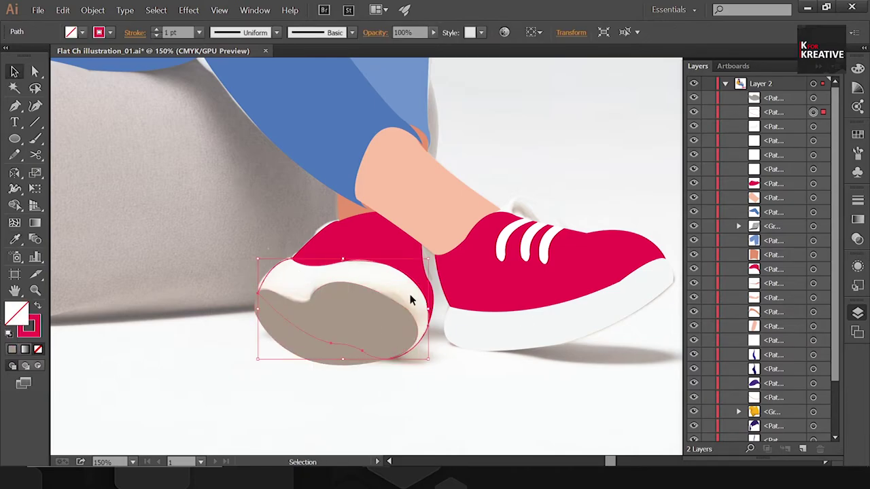
{"action": "key", "text": "i"}
{"action": "left_click", "coordinate": [334, 344]}
{"action": "key", "text": "shift+m"}
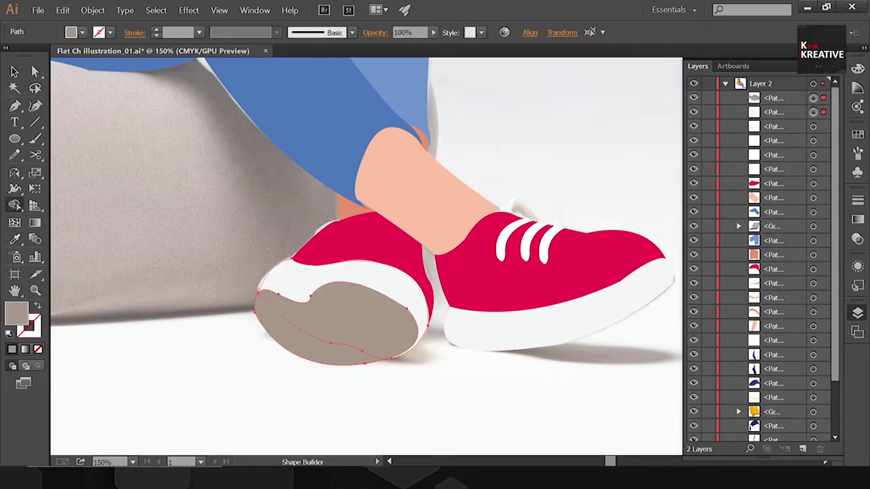
{"action": "left_click", "coordinate": [319, 340], "text": "alt"}
{"action": "key", "text": "v"}
{"action": "left_click", "coordinate": [380, 435]}
Fill the inner sole underside a light grey
{"action": "left_click", "coordinate": [400, 352]}
{"action": "key", "text": "i"}
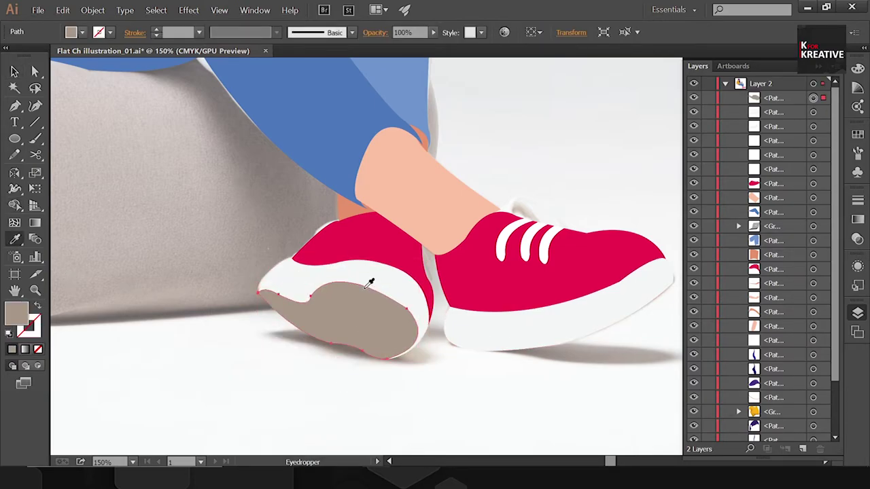
{"action": "left_click", "coordinate": [369, 280]}
{"action": "double_click", "coordinate": [17, 313]}
{"action": "left_click", "coordinate": [826, 155]}
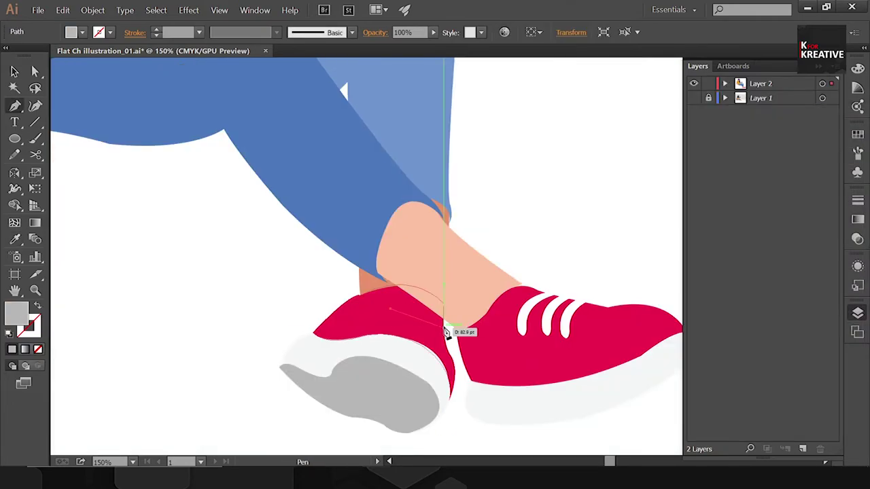
Draw a lace stripe on the back shoe and fill it with the front stripe's white
{"action": "key", "text": "p"}
{"action": "left_click_drag", "start_coordinate": [439, 340], "coordinate": [401, 309]}
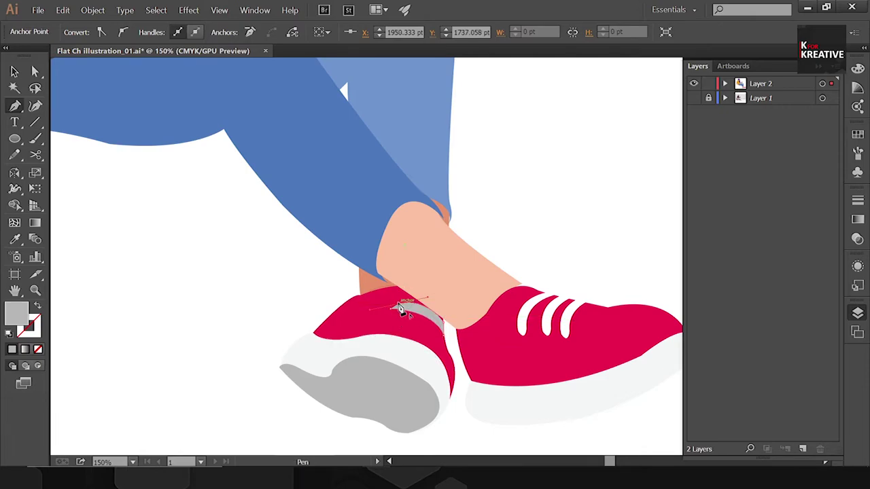
{"action": "key", "text": "v"}
{"action": "key", "text": "i"}
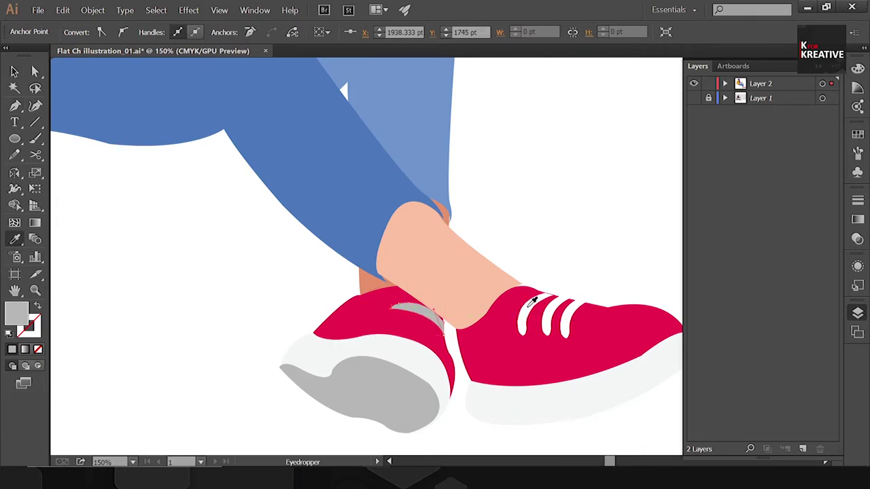
{"action": "left_click", "coordinate": [534, 318]}
{"action": "key", "text": "v"}
{"action": "left_click", "coordinate": [549, 259]}
Duplicate the stripe beside the first and trim it to the shoe's edge with Shape Builder
{"action": "left_click", "coordinate": [430, 319]}
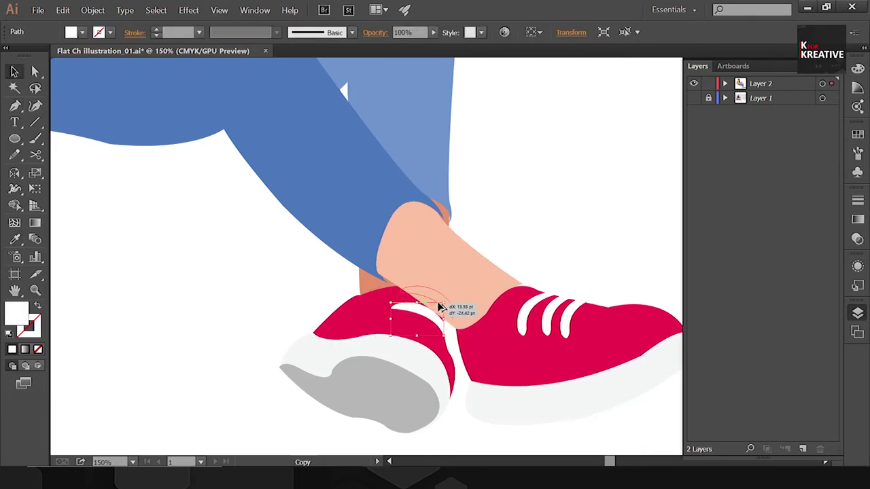
{"action": "left_click_drag", "start_coordinate": [441, 312], "coordinate": [443, 310]}
{"action": "left_click", "coordinate": [446, 333], "text": "shift"}
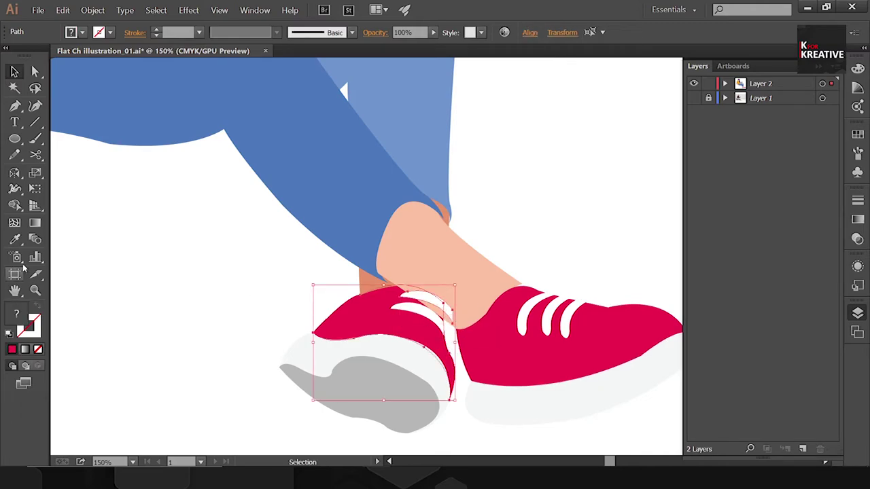
{"action": "key", "text": "shift+m"}
{"action": "left_click", "coordinate": [447, 312]}
{"action": "key", "text": "v"}
Give the shadow ellipse under the beanbag a darker grey 9b9392 fill
{"action": "left_click", "coordinate": [548, 170]}
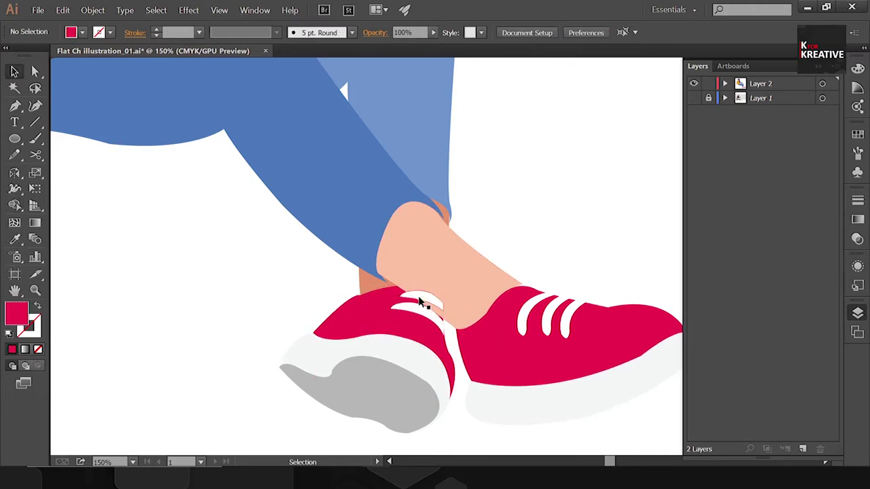
{"action": "left_click", "coordinate": [320, 350]}
{"action": "left_click", "coordinate": [372, 379], "text": "shift"}
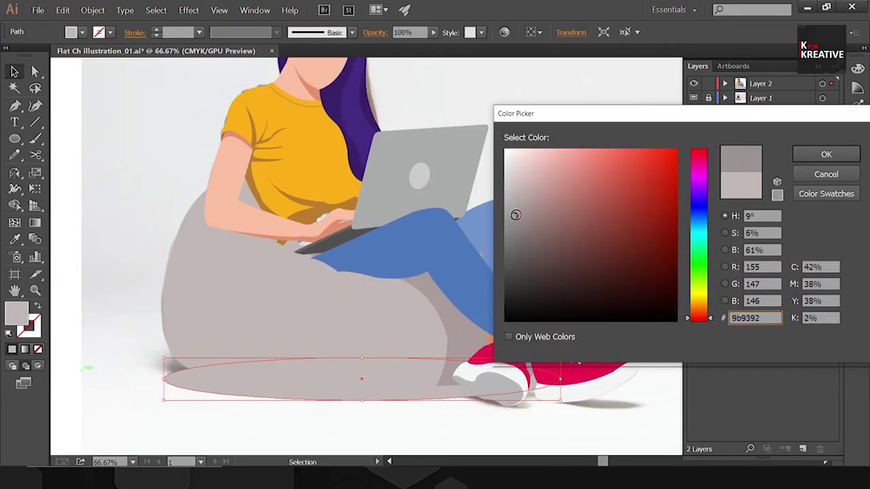
{"action": "key", "text": "Return"}
{"action": "left_click", "coordinate": [458, 417]}
{"action": "key", "text": "ctrl+minus"}
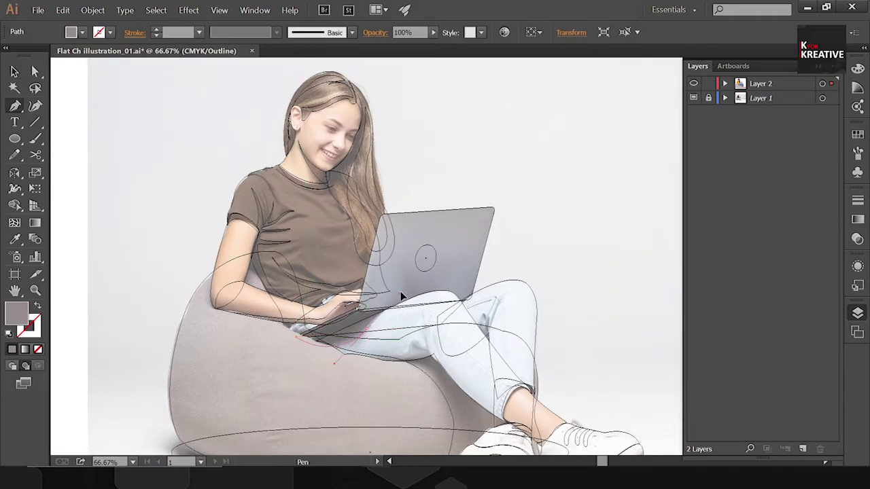
{"action": "left_click_drag", "start_coordinate": [402, 298], "coordinate": [438, 293]}
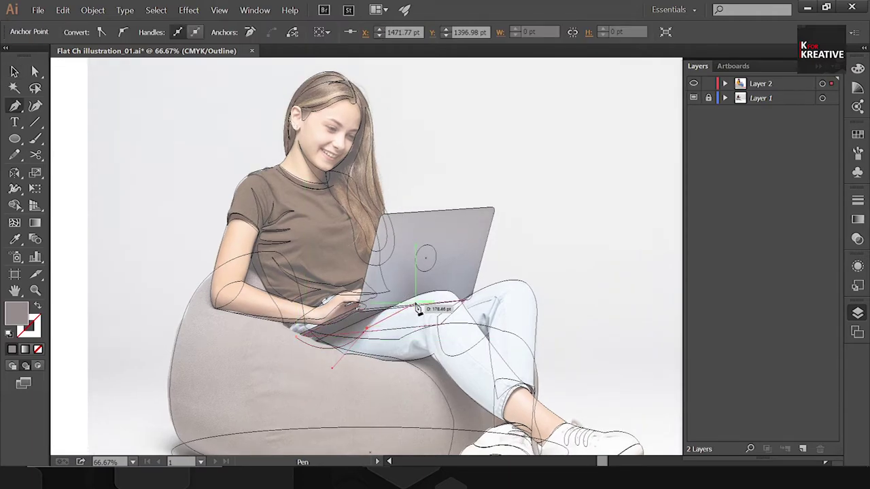
Close the lap fold path, fill it jeans blue, and select it with the blue leg
{"action": "left_click", "coordinate": [378, 289]}
{"action": "key", "text": "v"}
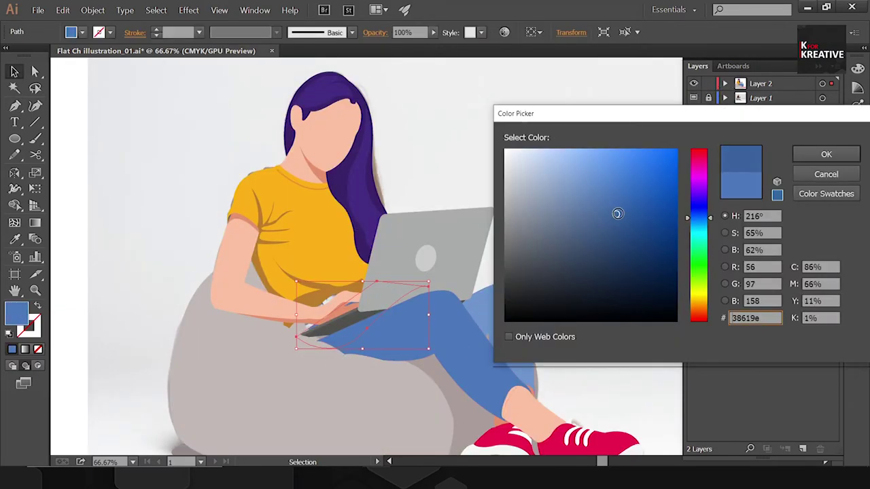
{"action": "left_click", "coordinate": [826, 154]}
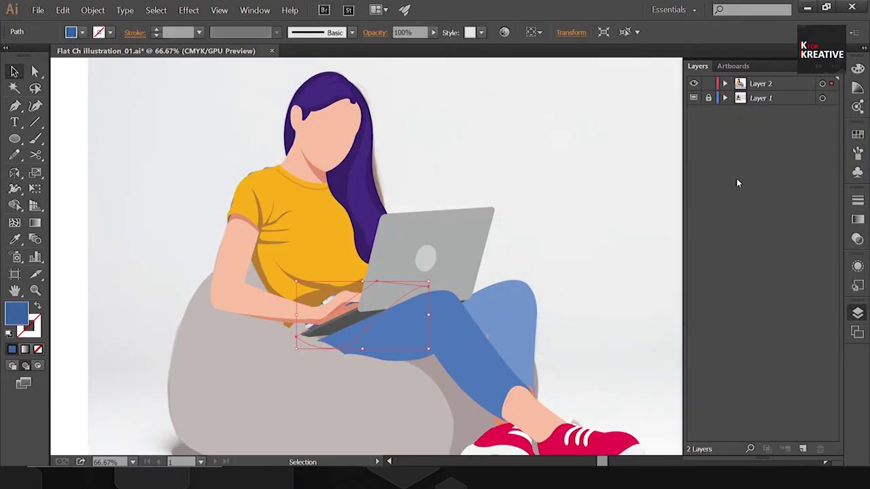
{"action": "left_click", "coordinate": [450, 344], "text": "shift"}
{"action": "key", "text": "shift+m"}
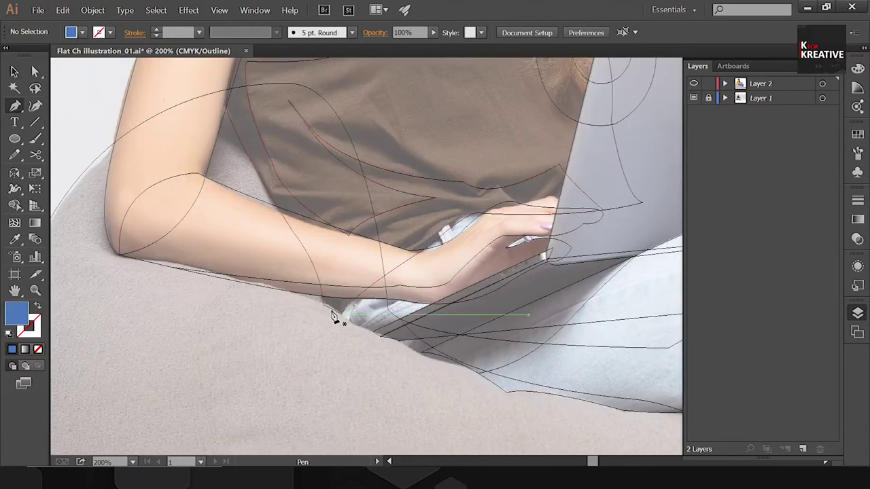
Trace the lap piece along the lap edge, laptop corner and thumb back to the wrist
{"action": "left_click", "coordinate": [324, 305]}
{"action": "left_click", "coordinate": [378, 332]}
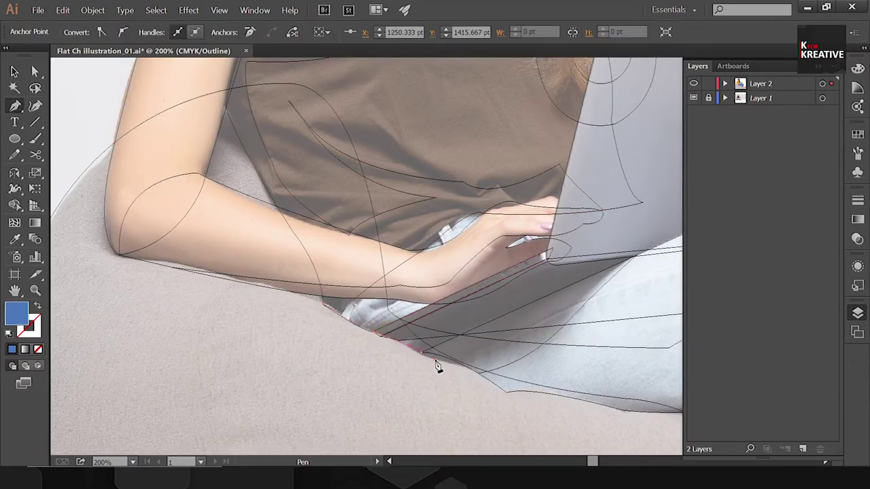
{"action": "left_click_drag", "start_coordinate": [598, 296], "coordinate": [444, 376]}
{"action": "left_click", "coordinate": [466, 359]}
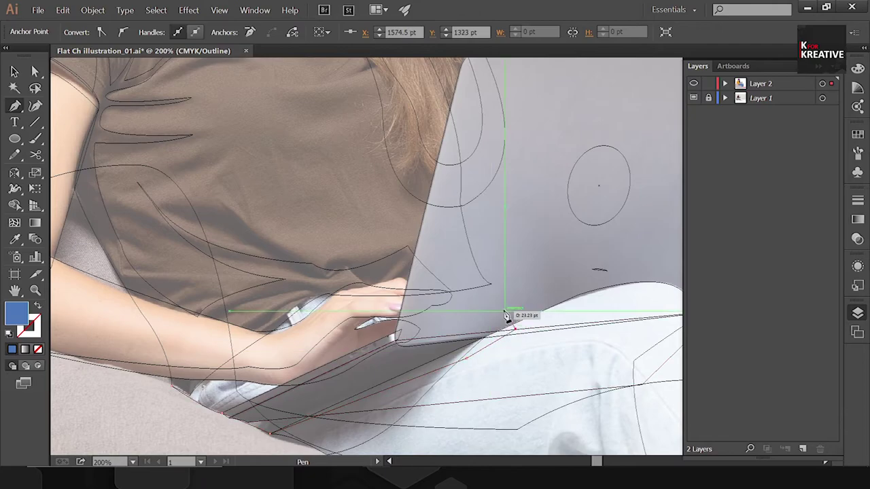
{"action": "left_click", "coordinate": [490, 283]}
{"action": "left_click_drag", "start_coordinate": [353, 297], "coordinate": [342, 299]}
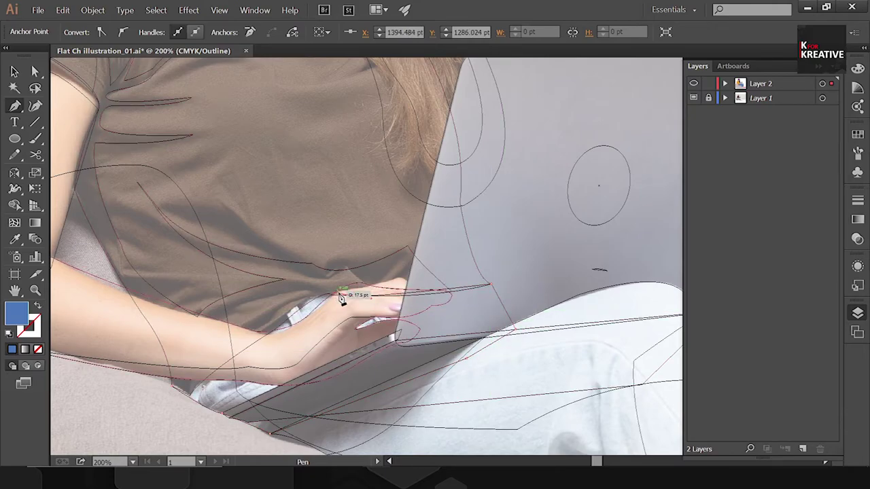
{"action": "left_click_drag", "start_coordinate": [272, 326], "coordinate": [366, 260]}
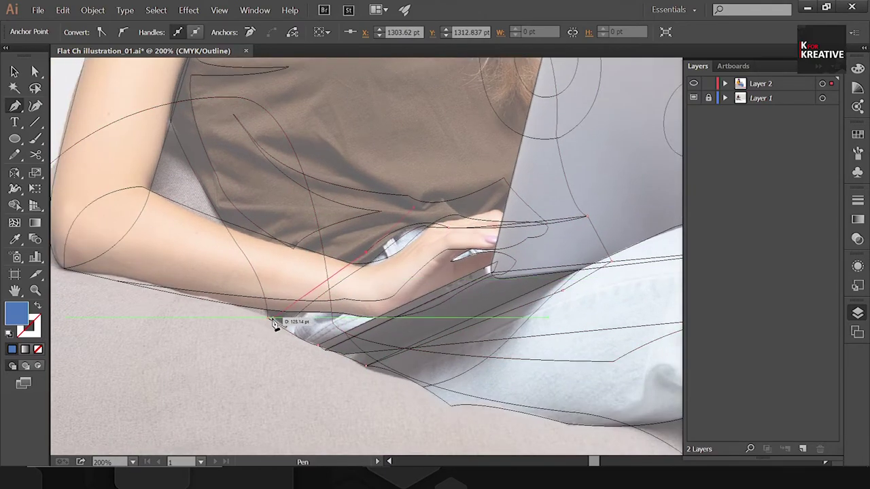
{"action": "left_click", "coordinate": [274, 325]}
In Preview, send the blue lap piece behind the arm with Ctrl+[
{"action": "key", "text": "ctrl+y"}
{"action": "key", "text": "ctrl+0"}
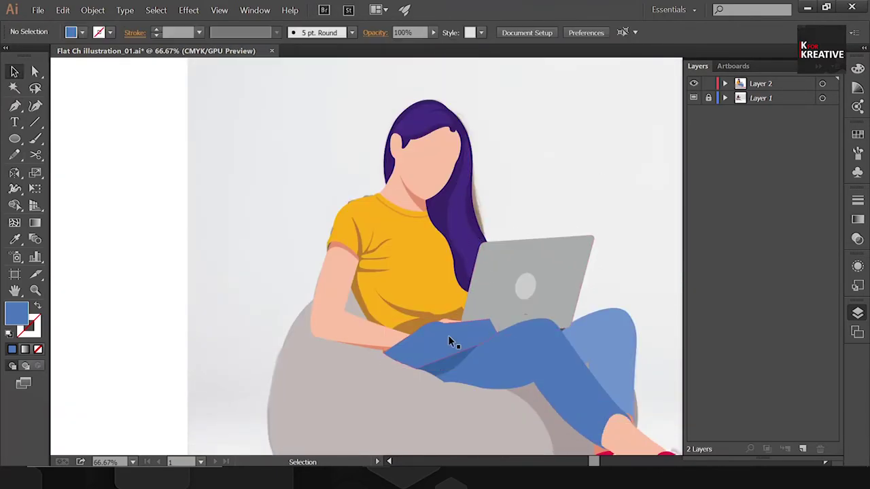
{"action": "left_click", "coordinate": [449, 342]}
{"action": "key", "text": "ctrl+["}
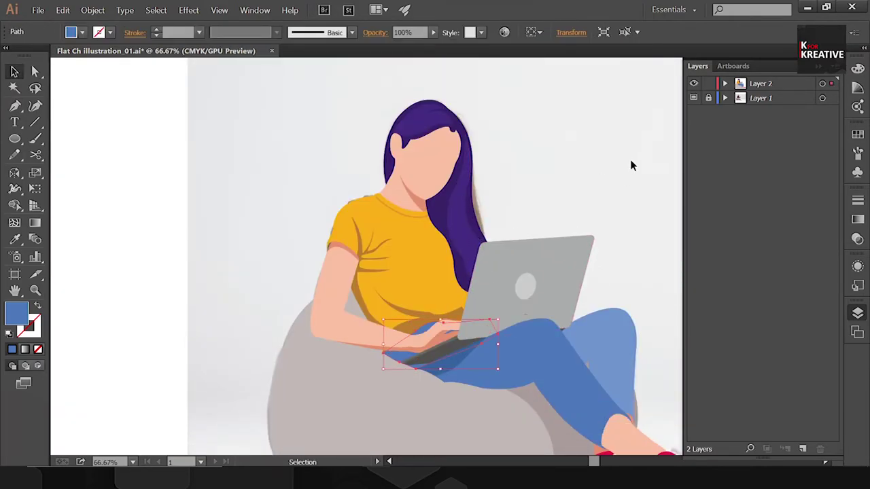
Zoom in on the legs and pen-trace a darker fold shape under the thigh in Outline mode
{"action": "left_click", "coordinate": [630, 159]}
{"action": "key", "text": "ctrl+1"}
{"action": "key", "text": "ctrl+y"}
{"action": "key", "text": "p"}
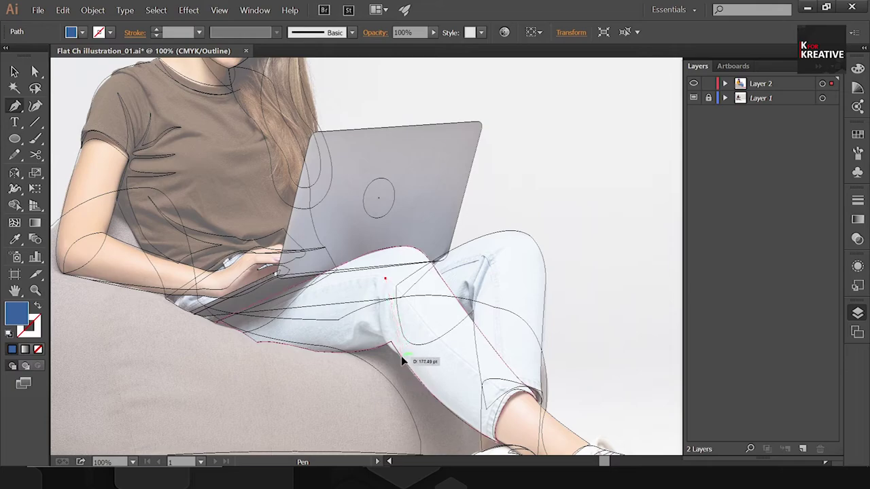
{"action": "left_click", "coordinate": [392, 373]}
{"action": "left_click", "coordinate": [305, 372]}
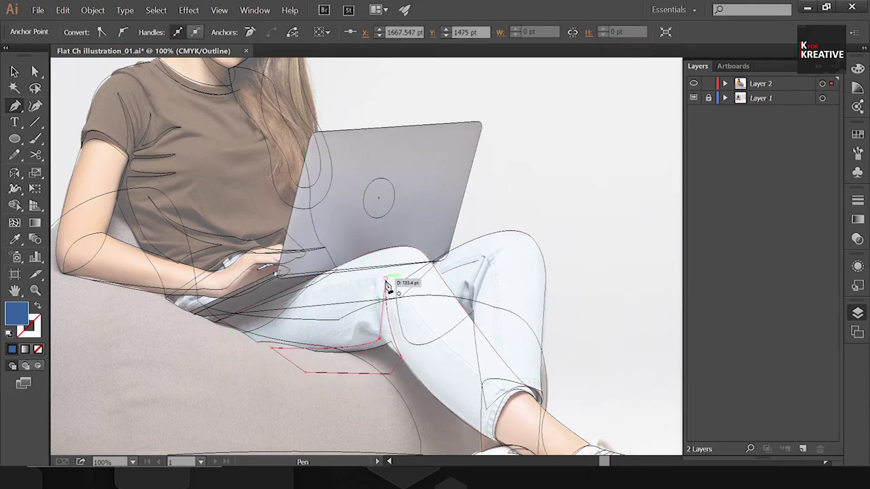
{"action": "left_click", "coordinate": [385, 280]}
{"action": "key", "text": "v"}
{"action": "key", "text": "ctrl+y"}
{"action": "left_click", "coordinate": [433, 351]}
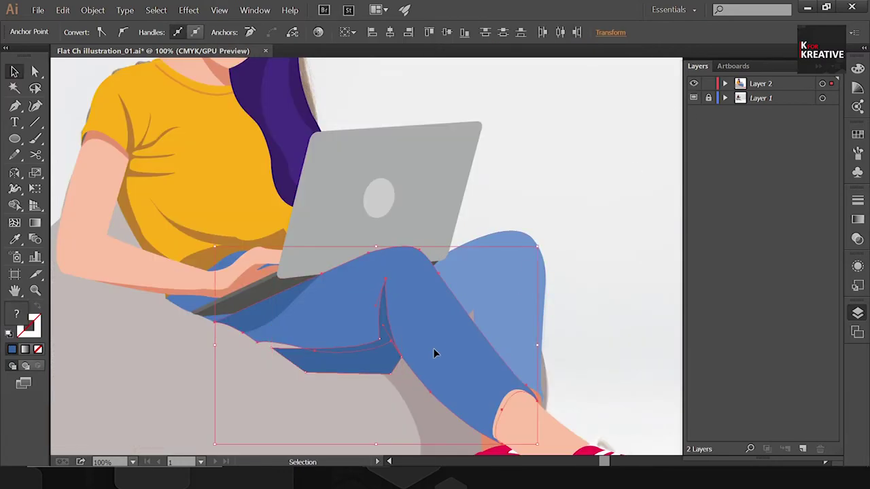
{"action": "left_click", "coordinate": [354, 398]}
Trace a curved, pointed crease shape on the raised knee
{"action": "left_click_drag", "start_coordinate": [558, 277], "coordinate": [532, 308]}
{"action": "key", "text": "ctrl+y"}
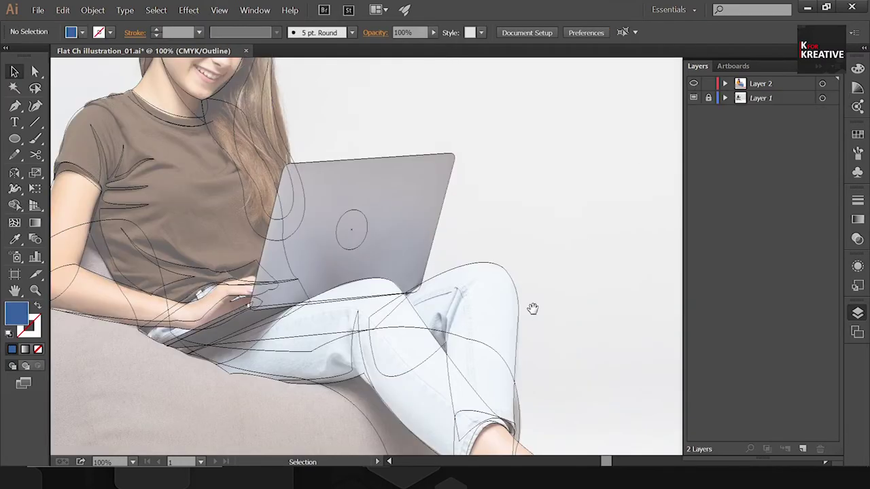
{"action": "left_click_drag", "start_coordinate": [419, 322], "coordinate": [424, 333]}
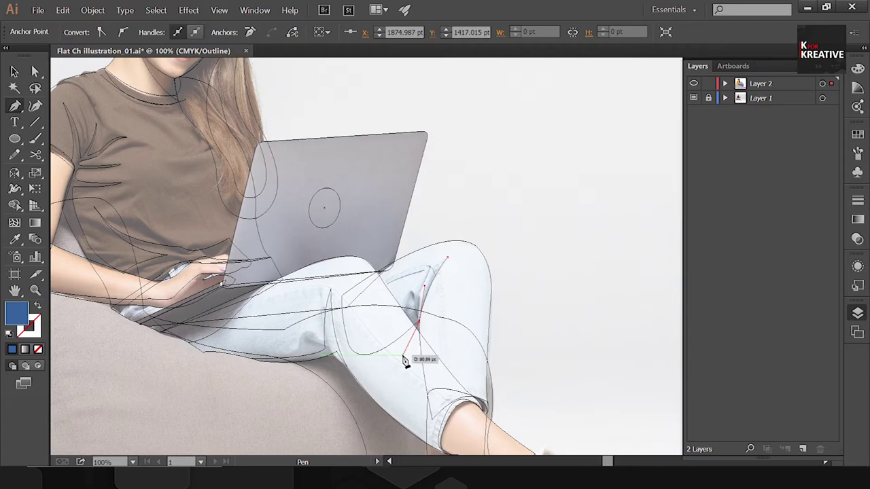
{"action": "left_click_drag", "start_coordinate": [405, 361], "coordinate": [416, 304]}
{"action": "key", "text": "v"}
{"action": "key", "text": "ctrl+y"}
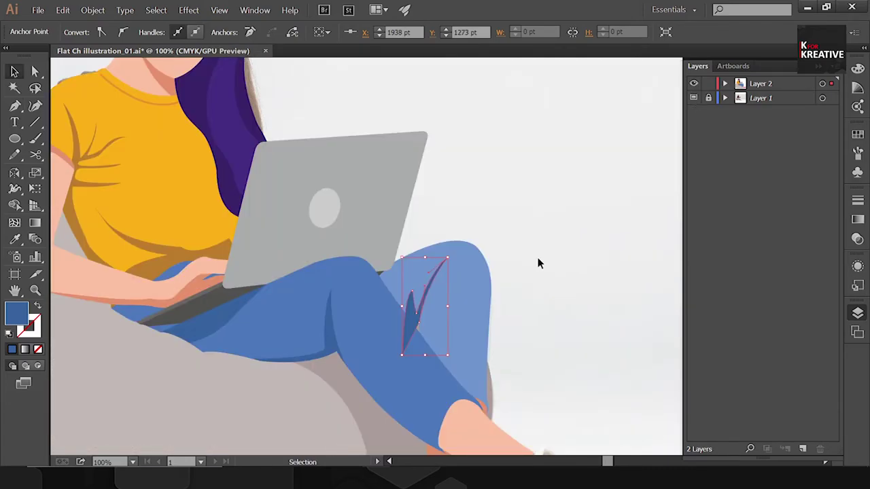
Give the crease the lighter leg blue and Shape Builder-merge it into the leg
{"action": "key", "text": "i"}
{"action": "left_click", "coordinate": [462, 327]}
{"action": "left_click", "coordinate": [466, 330], "text": "shift"}
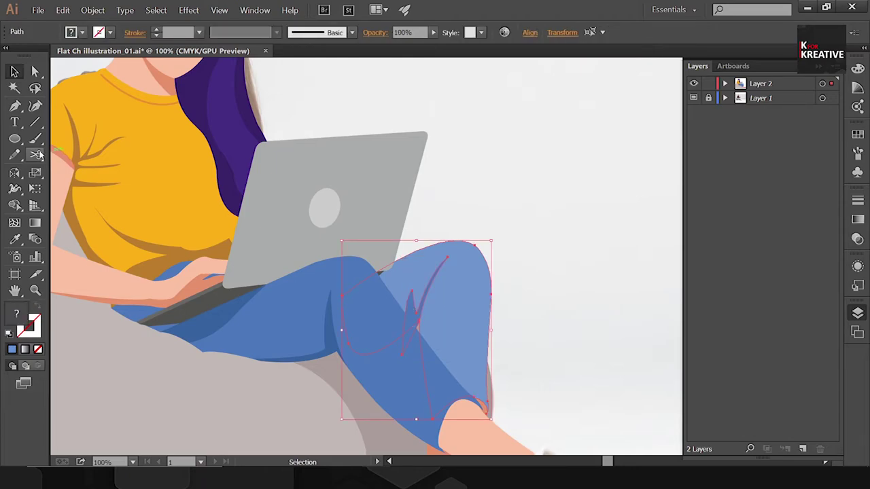
{"action": "key", "text": "shift+m"}
{"action": "left_click_drag", "start_coordinate": [404, 340], "coordinate": [456, 265]}
{"action": "key", "text": "ctrl+shift+a"}
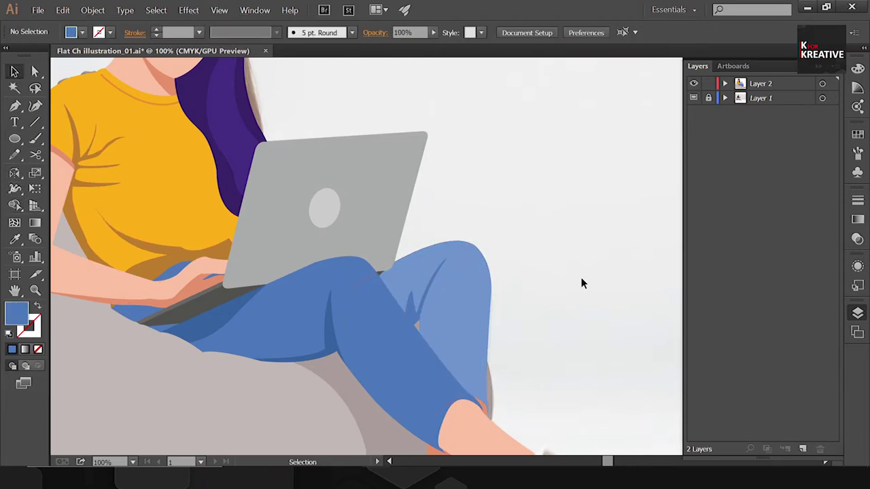
{"action": "key", "text": "ctrl+minus"}
Pen-draw a highlight strip along the front shin from the beanbag edge to the ankle
{"action": "key", "text": "p"}
{"action": "left_click", "coordinate": [286, 334]}
{"action": "left_click", "coordinate": [393, 292]}
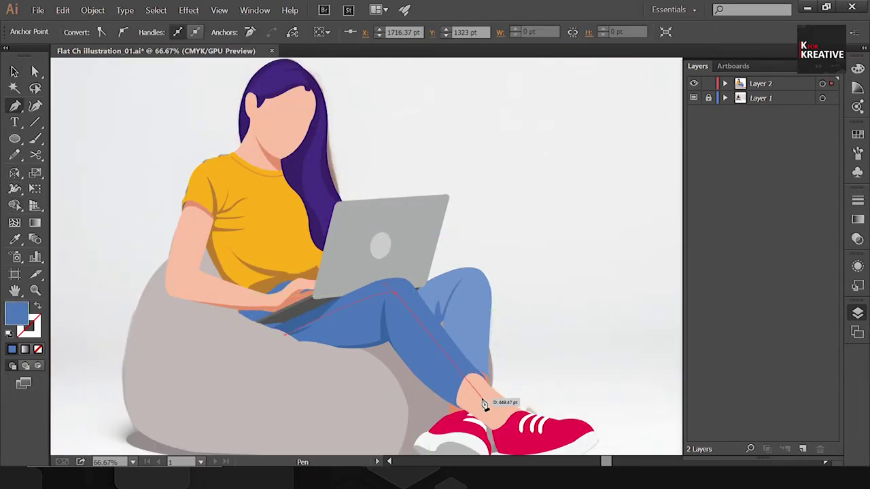
{"action": "left_click", "coordinate": [480, 386]}
{"action": "left_click", "coordinate": [395, 299]}
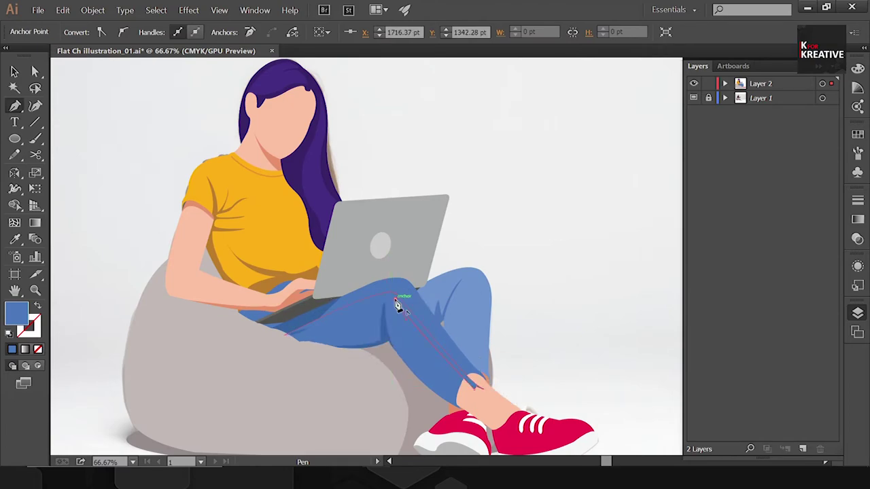
{"action": "left_click", "coordinate": [286, 337]}
Split the leg shapes along the highlight strip with Shape Builder
{"action": "key", "text": "v"}
{"action": "left_click_drag", "start_coordinate": [437, 333], "coordinate": [269, 416]}
{"action": "key", "text": "shift+m"}
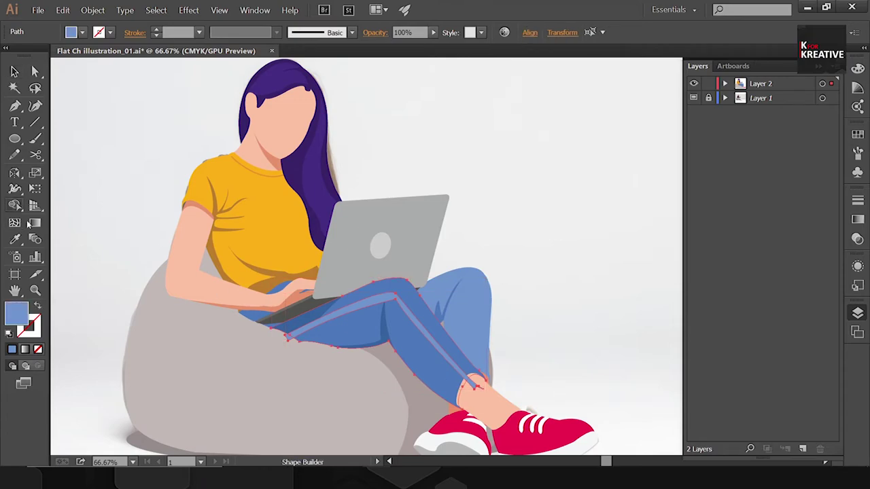
{"action": "key", "text": "v"}
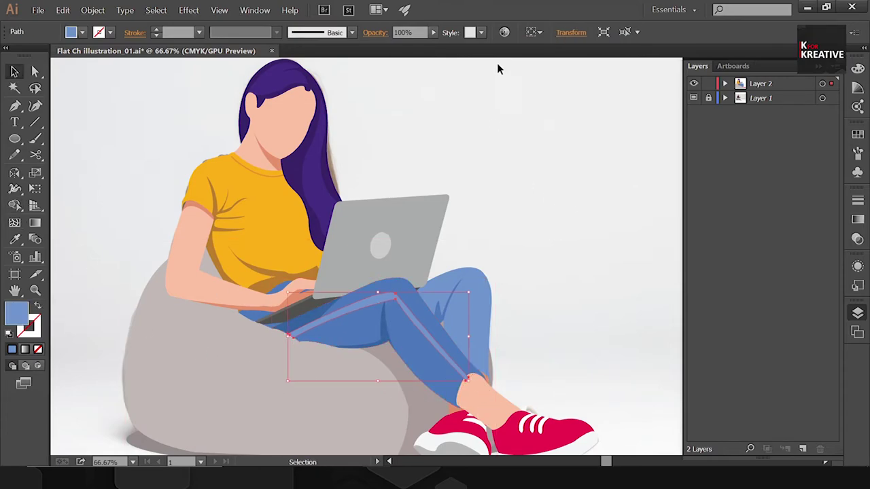
{"action": "key", "text": "ctrl+shift+a"}
Pen-draw a highlight patch shape over the raised knee
{"action": "key", "text": "p"}
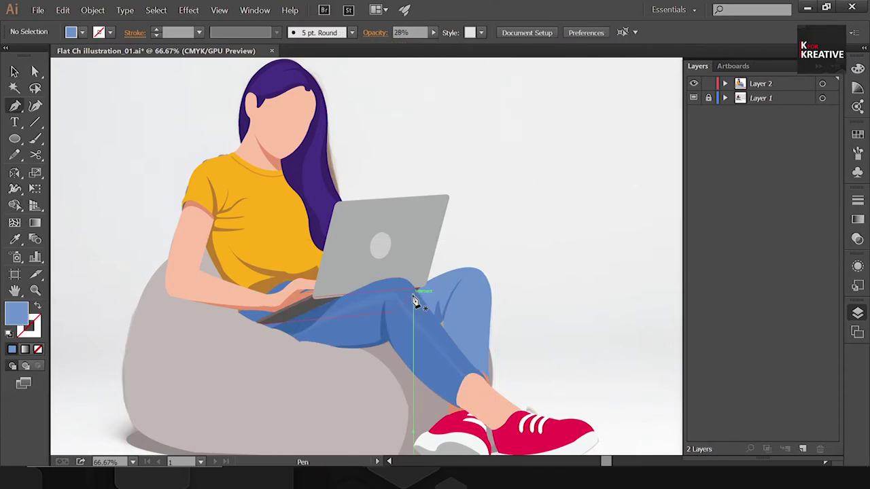
{"action": "left_click", "coordinate": [417, 298]}
{"action": "left_click", "coordinate": [462, 279]}
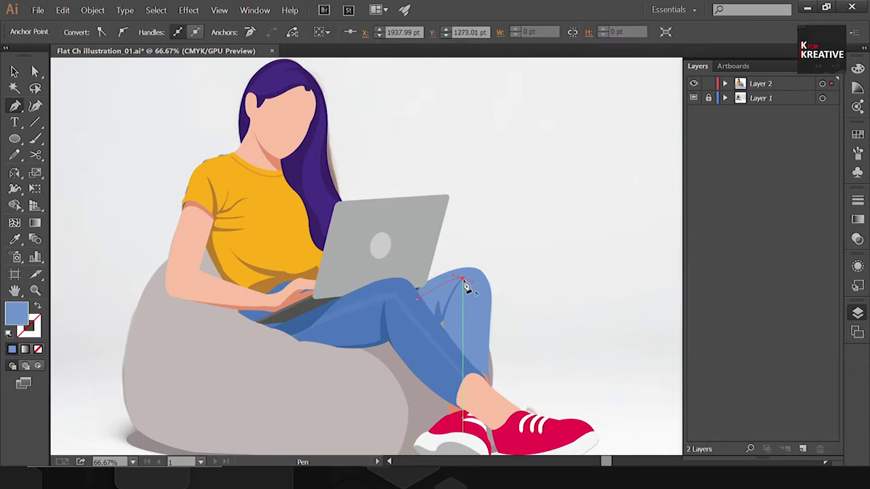
{"action": "left_click", "coordinate": [467, 366]}
{"action": "left_click_drag", "start_coordinate": [462, 278], "coordinate": [462, 291]}
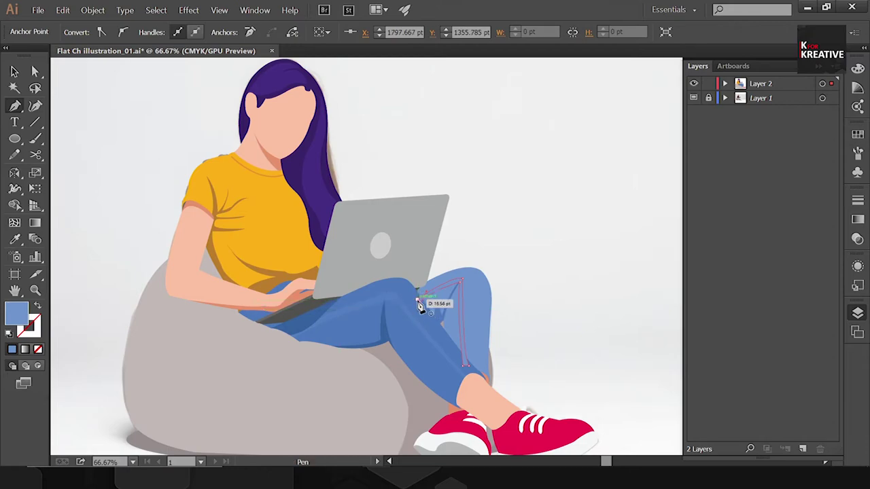
{"action": "left_click", "coordinate": [418, 300]}
Fill the knee patch light blue #759fd1 and reselect it for opacity adjustment
{"action": "key", "text": "v"}
{"action": "double_click", "coordinate": [17, 311]}
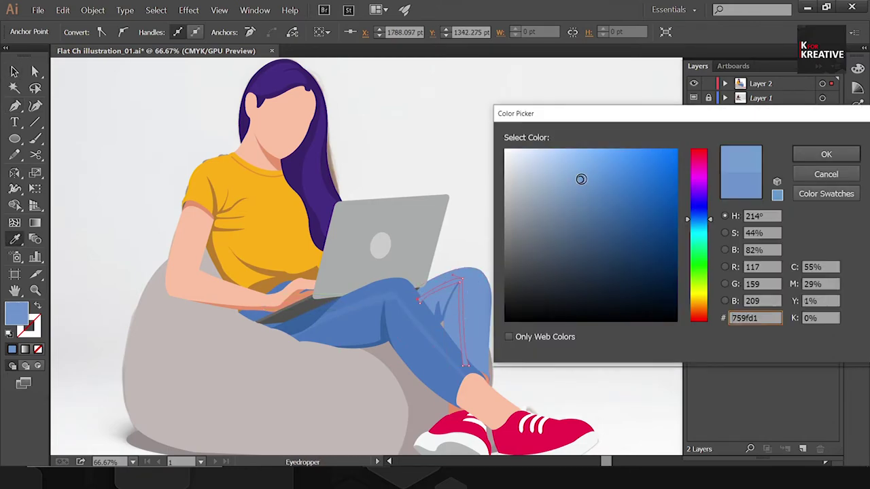
{"action": "left_click", "coordinate": [795, 152]}
{"action": "left_click", "coordinate": [544, 229]}
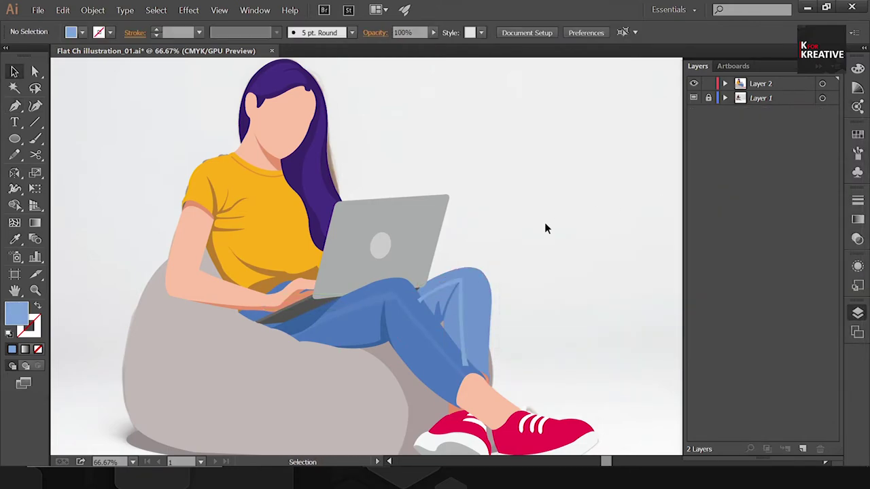
{"action": "left_click", "coordinate": [465, 291]}
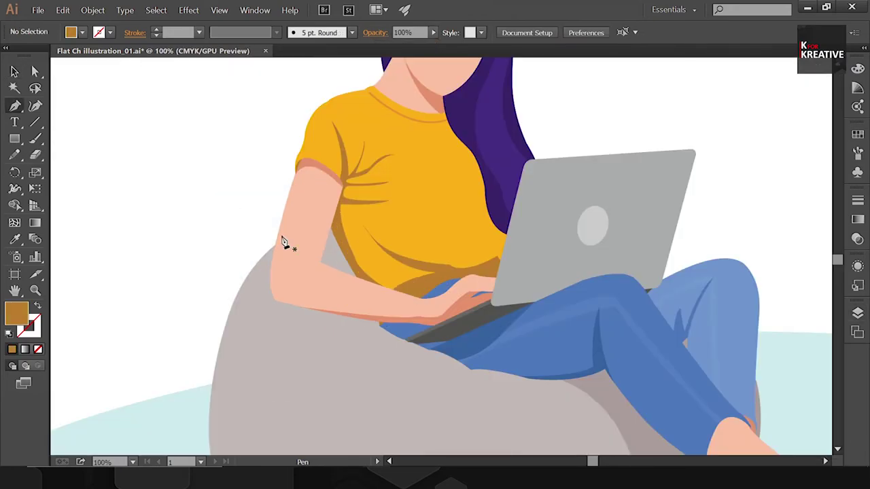
Pen-draw a closed shape over the girl's arm and shoulder
{"action": "left_click", "coordinate": [234, 279]}
{"action": "left_click", "coordinate": [272, 270]}
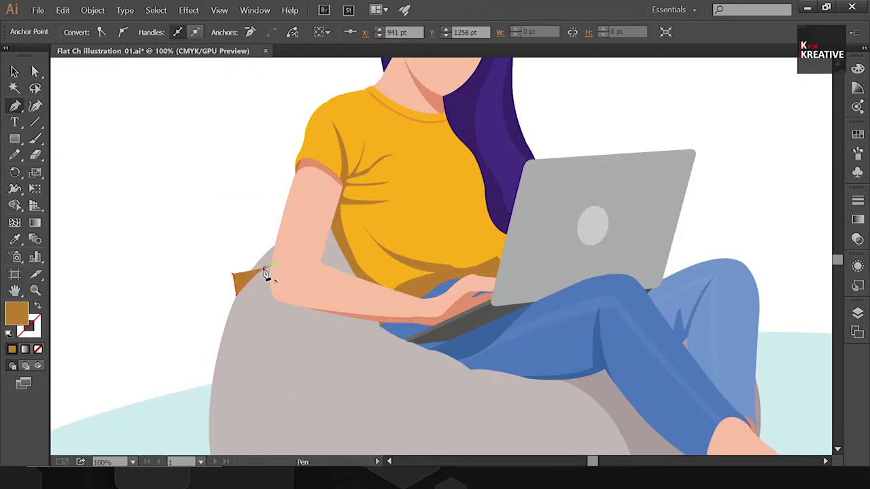
{"action": "left_click", "coordinate": [311, 322]}
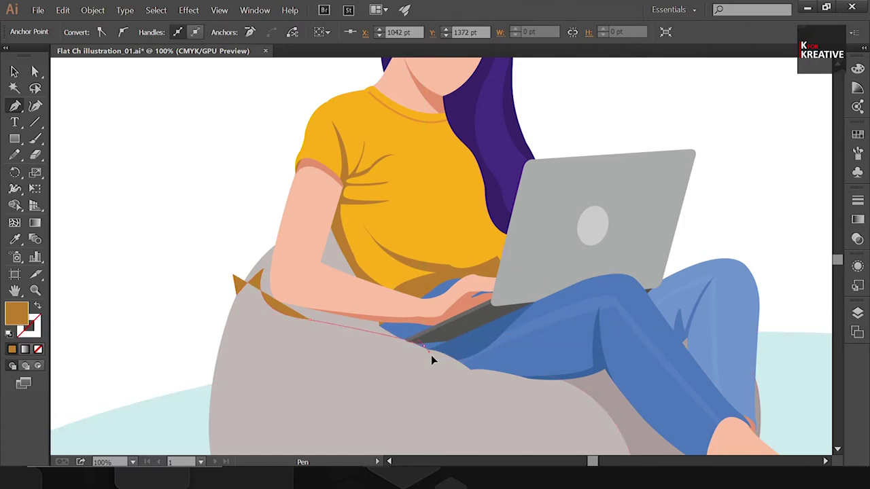
{"action": "left_click", "coordinate": [422, 344]}
{"action": "left_click", "coordinate": [360, 197]}
{"action": "left_click", "coordinate": [292, 189]}
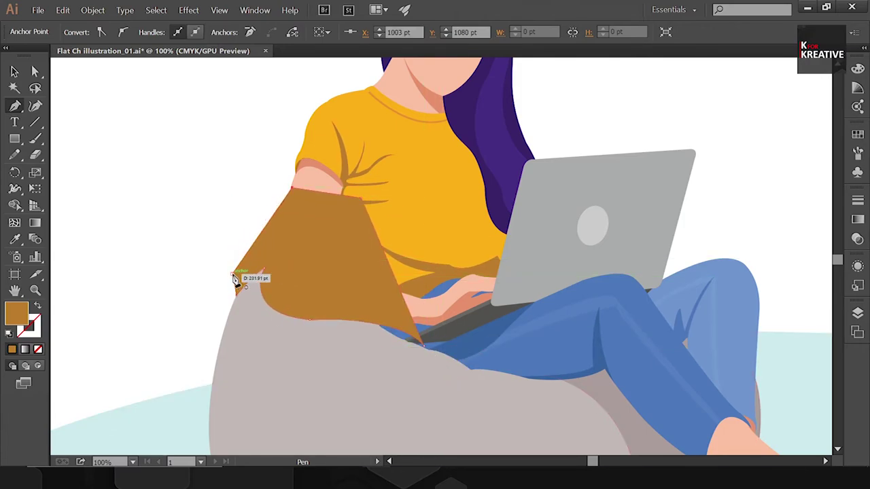
{"action": "left_click", "coordinate": [234, 279]}
Shape Builder the overlap with the beanbag into a grey piece and send it behind the body
{"action": "key", "text": "v"}
{"action": "left_click", "coordinate": [153, 304]}
{"action": "left_click_drag", "start_coordinate": [153, 305], "coordinate": [281, 222]}
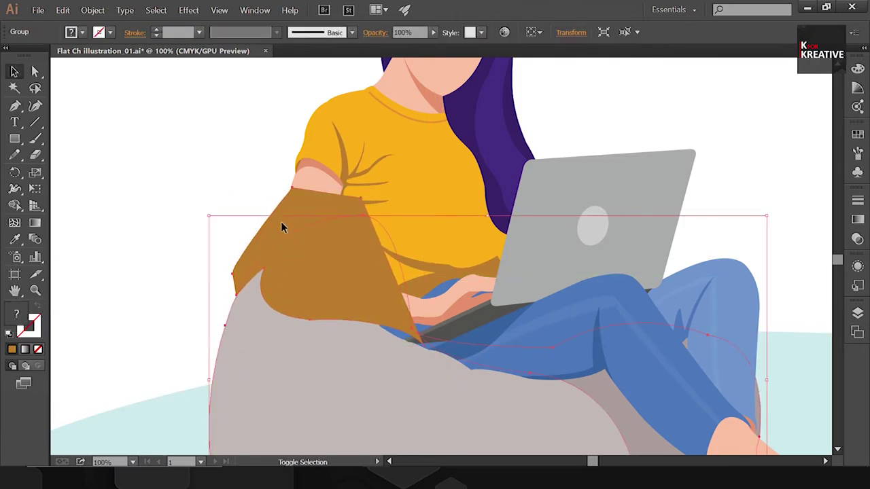
{"action": "left_click", "coordinate": [14, 205]}
{"action": "left_click", "coordinate": [282, 288]}
{"action": "key", "text": "v"}
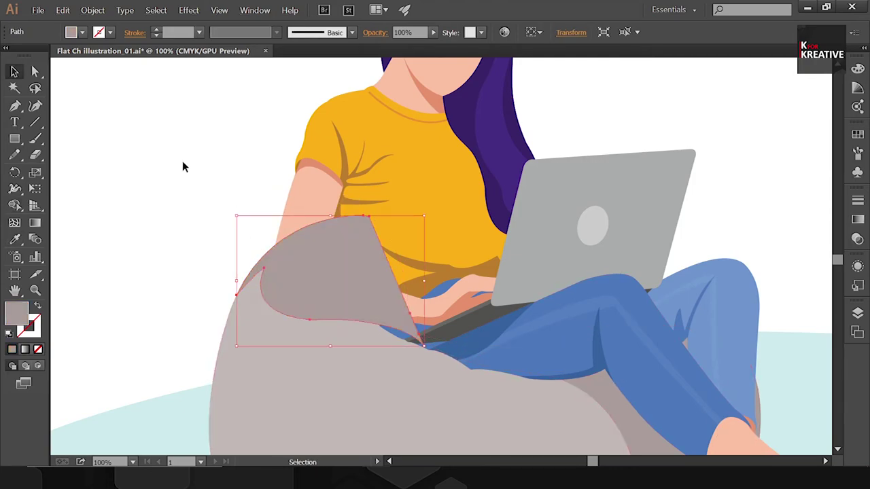
{"action": "key", "text": "ctrl+shift+["}
Draw a rectangle beside the figure and fill it light teal (b8e2e2)
{"action": "key", "text": "m"}
{"action": "key", "text": "ctrl+minus"}
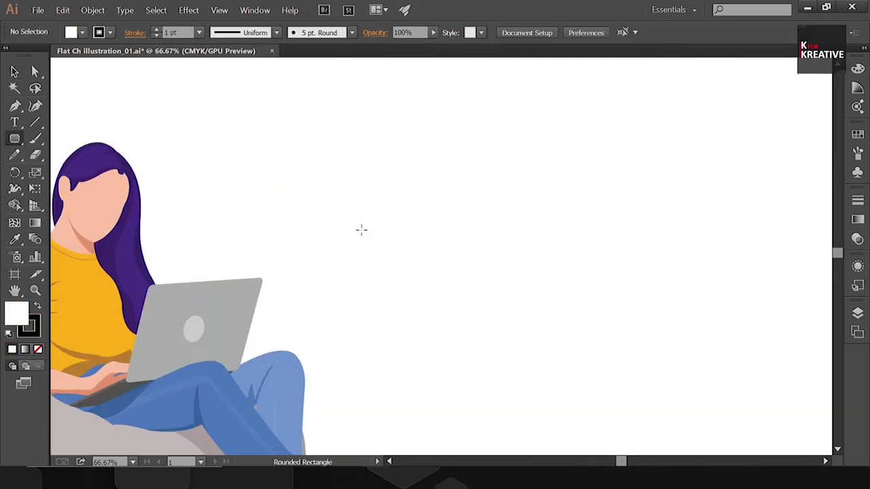
{"action": "left_click_drag", "start_coordinate": [342, 224], "coordinate": [439, 278]}
{"action": "key", "text": "v"}
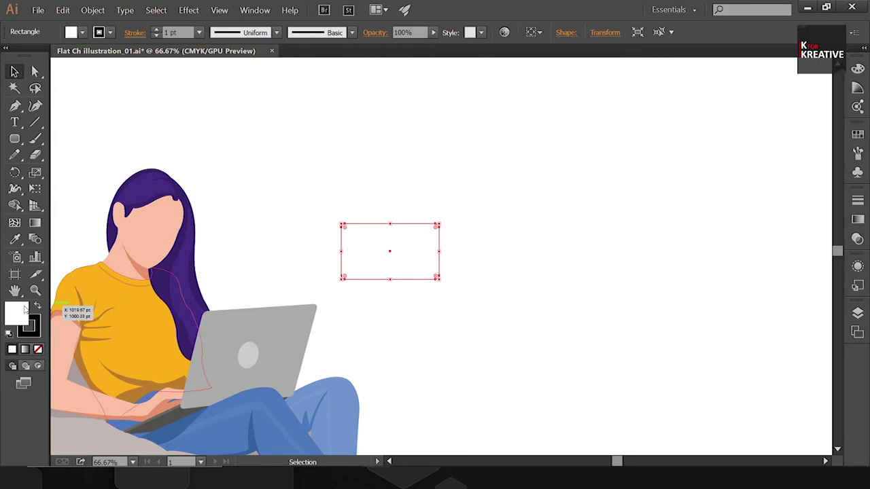
{"action": "double_click", "coordinate": [16, 312]}
{"action": "type", "text": "e5b7b7"}
{"action": "left_click", "coordinate": [710, 239]}
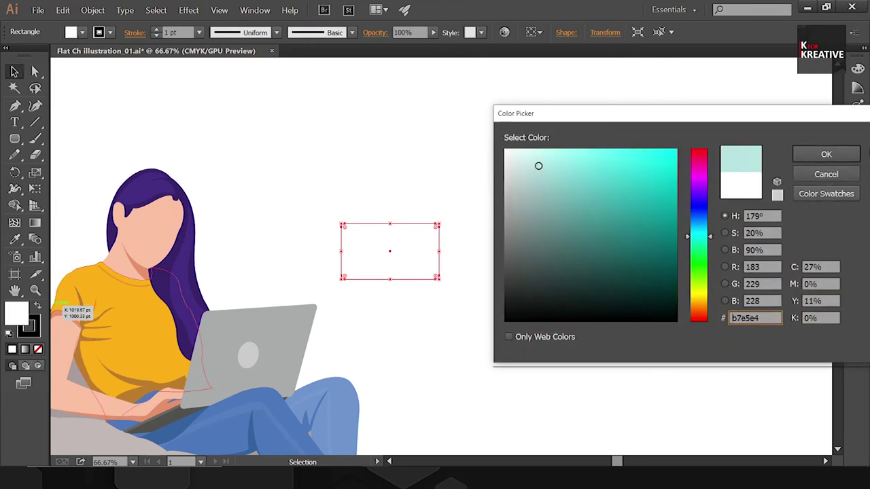
{"action": "key", "text": "Return"}
{"action": "key", "text": "F6"}
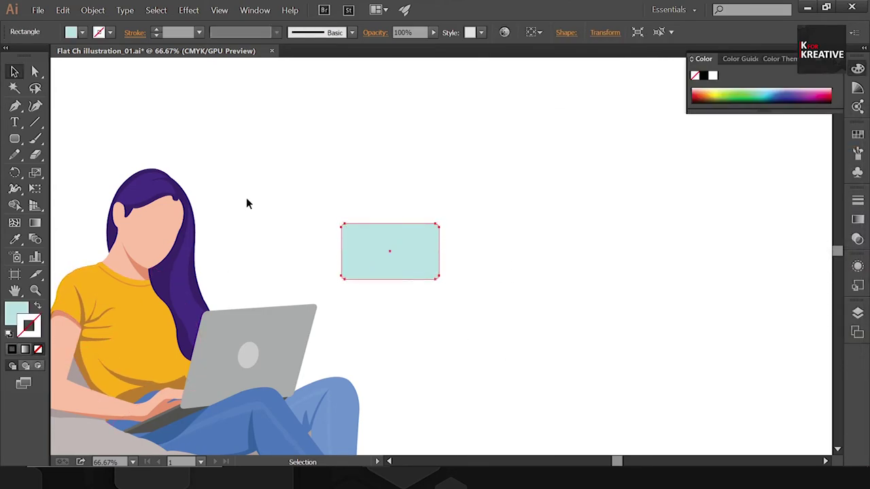
Draw a thin white (ffffff) rounded bar inside the teal box
{"action": "left_click", "coordinate": [246, 202]}
{"action": "left_click", "coordinate": [14, 139]}
{"action": "left_click_drag", "start_coordinate": [14, 139], "coordinate": [71, 142]}
{"action": "double_click", "coordinate": [27, 307]}
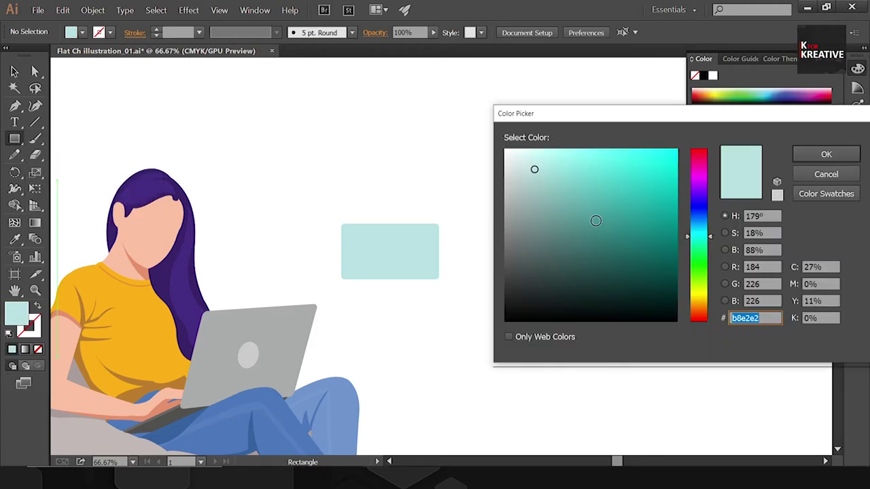
{"action": "type", "text": "ffffff"}
{"action": "left_click", "coordinate": [829, 155]}
{"action": "mouse_move", "coordinate": [350, 234]}
{"action": "left_mouse_down"}
{"action": "mouse_move", "coordinate": [429, 242]}
{"action": "mouse_move", "coordinate": [404, 253]}
{"action": "mouse_move", "coordinate": [435, 250]}
{"action": "left_mouse_up"}
{"action": "key", "text": "v"}
Add a downward tail beneath the bubble and position the top white line
{"action": "left_click", "coordinate": [375, 277]}
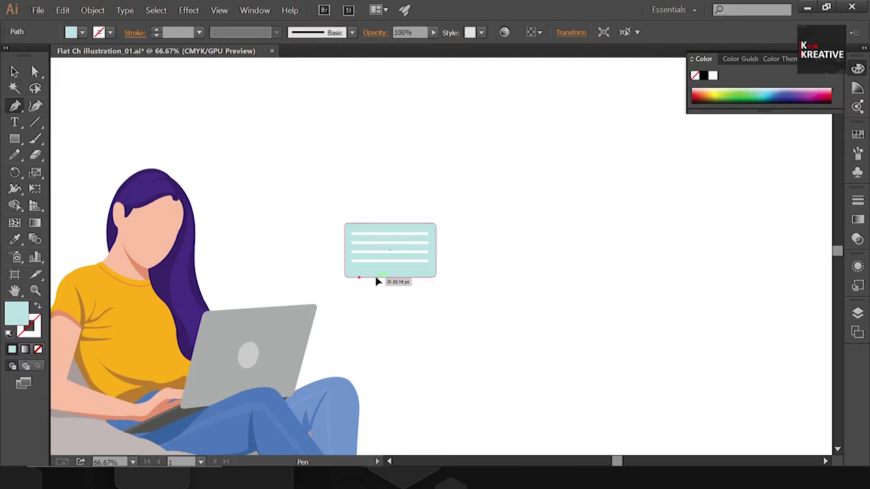
{"action": "left_click_drag", "start_coordinate": [367, 277], "coordinate": [361, 286]}
{"action": "key", "text": "v"}
{"action": "left_click", "coordinate": [389, 234]}
{"action": "left_click_drag", "start_coordinate": [354, 235], "coordinate": [354, 235]}
Shorten and recolour the top line dark grey, then group the bubble with its lines
{"action": "key", "text": "ctrl+1"}
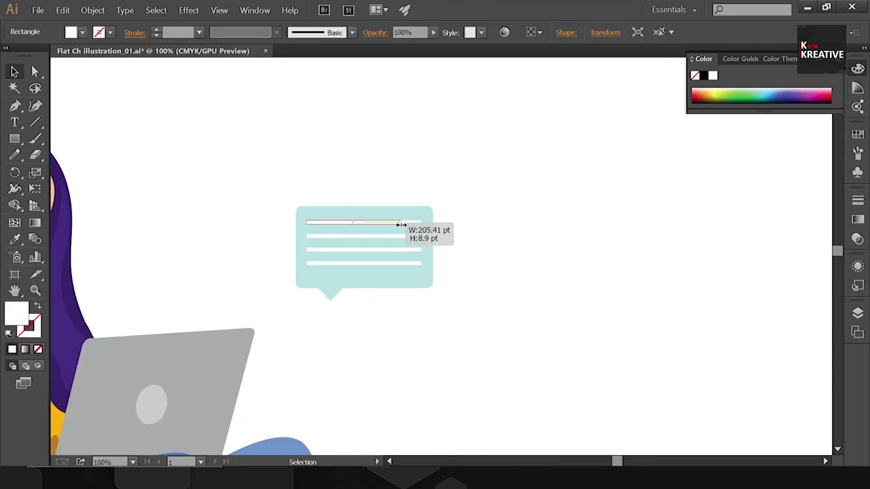
{"action": "left_click_drag", "start_coordinate": [422, 222], "coordinate": [400, 222]}
{"action": "double_click", "coordinate": [17, 313]}
{"action": "key", "text": "Return"}
{"action": "left_click_drag", "start_coordinate": [458, 161], "coordinate": [351, 297]}
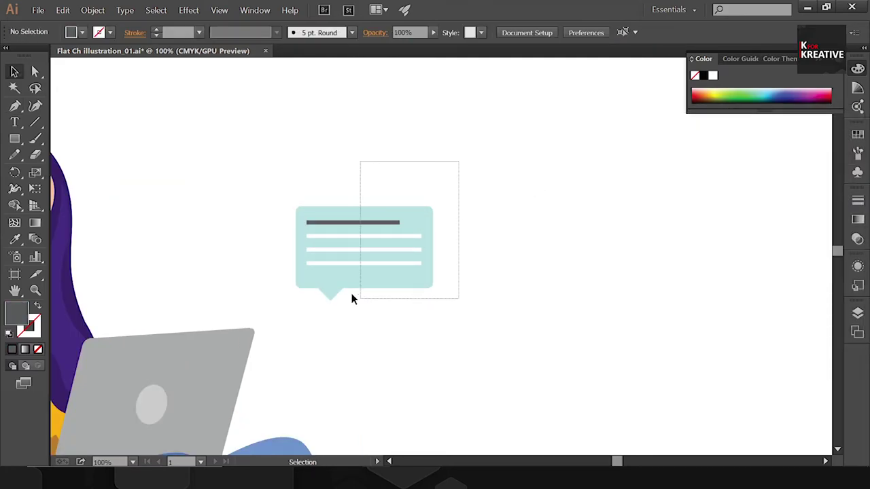
{"action": "key", "text": "ctrl+g"}
{"action": "key", "text": "ctrl+minus"}
{"action": "key", "text": "ctrl+minus"}
{"action": "key", "text": "ctrl+minus"}
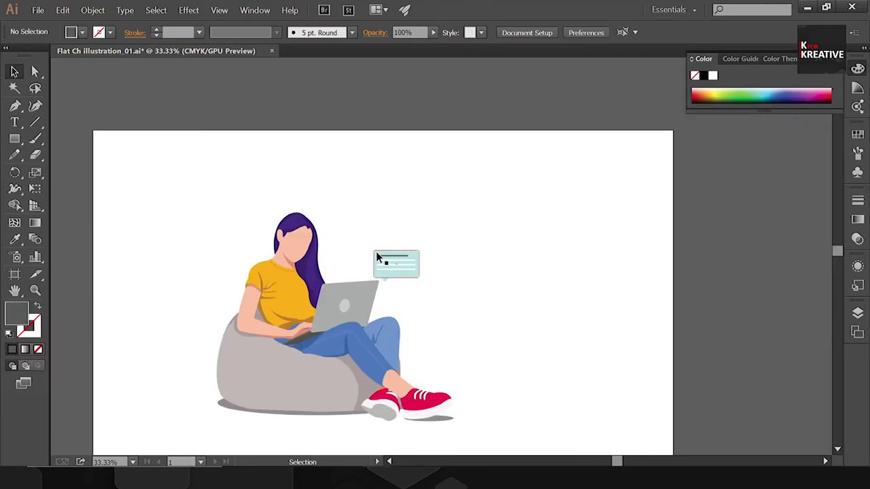
Duplicate the bubble as a larger card above it, clear its lines, and fill it pale olive e0ddb8
{"action": "mouse_move", "coordinate": [376, 254]}
{"action": "left_mouse_down"}
{"action": "mouse_move", "coordinate": [475, 249]}
{"action": "mouse_move", "coordinate": [534, 206]}
{"action": "left_mouse_up"}
{"action": "left_click_drag", "start_coordinate": [511, 255], "coordinate": [460, 253]}
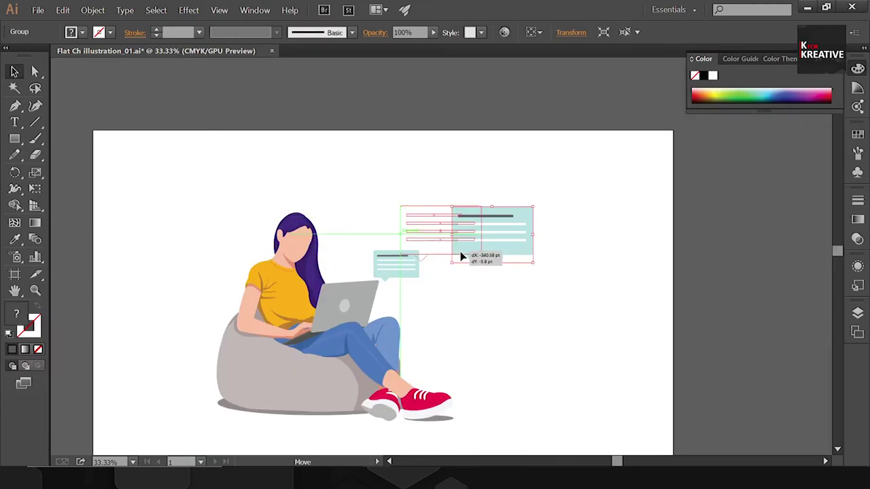
{"action": "left_click", "coordinate": [534, 230]}
{"action": "left_click", "coordinate": [469, 246]}
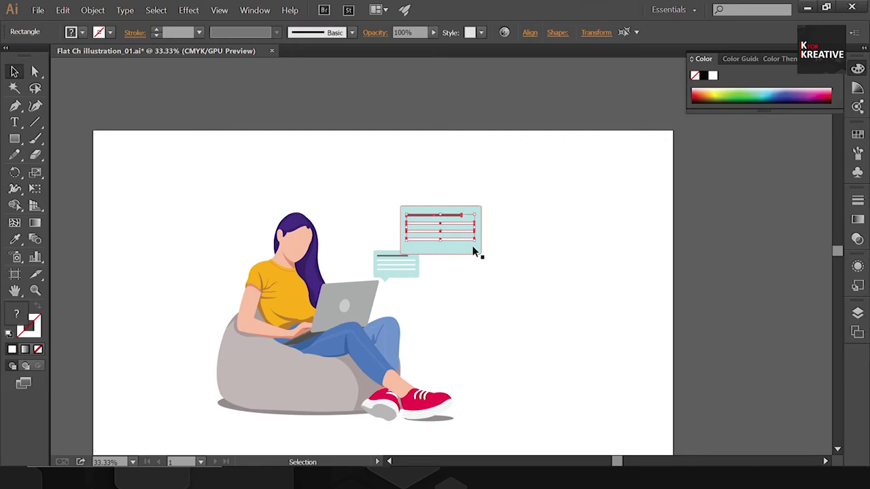
{"action": "left_click", "coordinate": [473, 245]}
{"action": "double_click", "coordinate": [16, 313]}
{"action": "left_click_drag", "start_coordinate": [703, 243], "coordinate": [707, 296]}
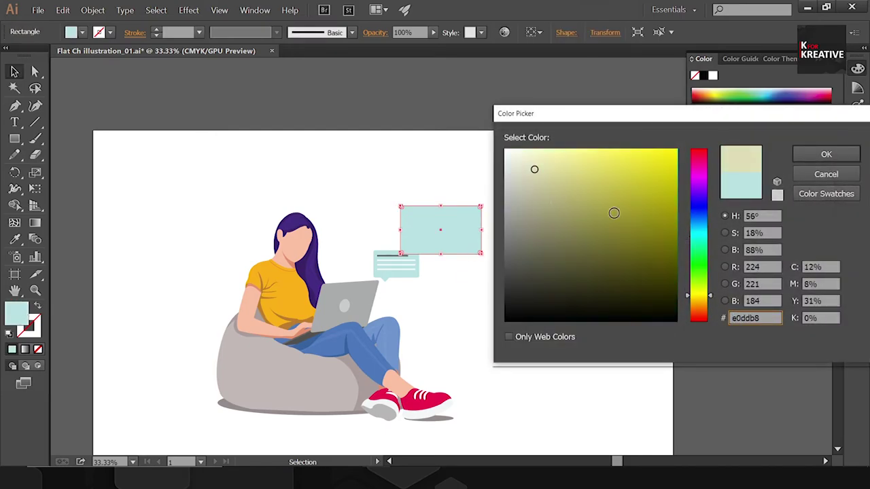
{"action": "left_click_drag", "start_coordinate": [544, 151], "coordinate": [544, 171]}
{"action": "left_click", "coordinate": [826, 154]}
Add a row of white bars in the card with differing heights like a bar chart
{"action": "key", "text": "ctrl+plus"}
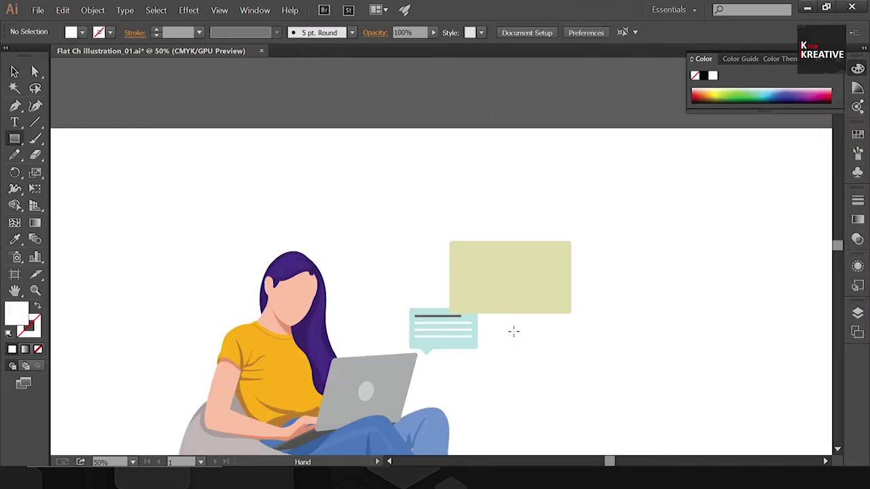
{"action": "mouse_move", "coordinate": [464, 277]}
{"action": "left_mouse_down"}
{"action": "mouse_move", "coordinate": [474, 303]}
{"action": "mouse_move", "coordinate": [494, 297]}
{"action": "left_mouse_up"}
{"action": "left_click", "coordinate": [493, 326]}
{"action": "key", "text": "ctrl+d"}
{"action": "key", "text": "ctrl+d"}
{"action": "left_click", "coordinate": [586, 331]}
{"action": "mouse_move", "coordinate": [585, 331]}
{"action": "left_mouse_down"}
{"action": "mouse_move", "coordinate": [503, 296]}
{"action": "mouse_move", "coordinate": [572, 305]}
{"action": "mouse_move", "coordinate": [560, 252]}
{"action": "mouse_move", "coordinate": [542, 263]}
{"action": "left_mouse_up"}
{"action": "left_click", "coordinate": [555, 330]}
{"action": "left_click", "coordinate": [560, 292]}
{"action": "left_click", "coordinate": [541, 292]}
{"action": "left_click_drag", "start_coordinate": [487, 277], "coordinate": [503, 254]}
{"action": "left_click", "coordinate": [615, 285]}
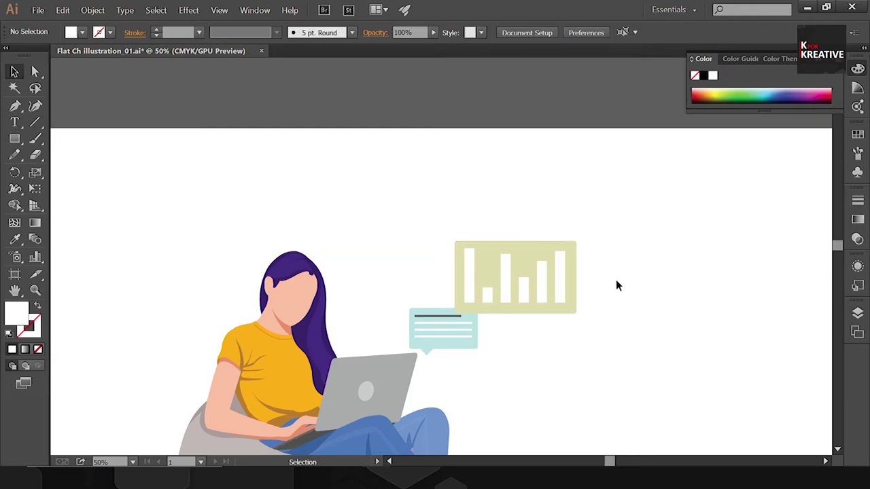
Draw a light-blue rounded rectangle backdrop behind the beanbag
{"action": "key", "text": "ctrl+minus"}
{"action": "left_click_drag", "start_coordinate": [14, 138], "coordinate": [89, 153]}
{"action": "left_click_drag", "start_coordinate": [188, 305], "coordinate": [488, 373]}
Add a light blue rounded bar above the beanbag and adjust its left edge
{"action": "key", "text": "v"}
{"action": "key", "text": "ctrl+shift+a"}
{"action": "double_click", "coordinate": [17, 313]}
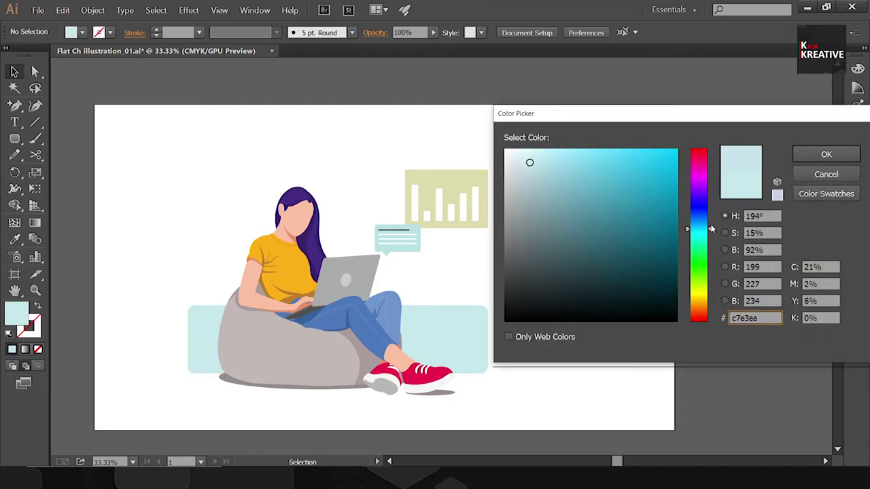
{"action": "left_click_drag", "start_coordinate": [714, 230], "coordinate": [713, 220]}
{"action": "left_click", "coordinate": [825, 154]}
{"action": "left_click", "coordinate": [14, 138]}
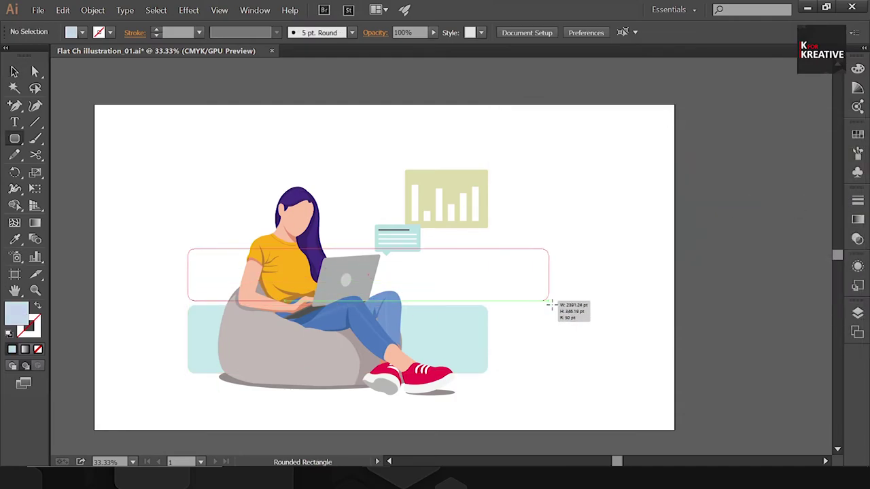
{"action": "left_click_drag", "start_coordinate": [188, 249], "coordinate": [555, 309]}
{"action": "key", "text": "v"}
{"action": "left_click_drag", "start_coordinate": [188, 278], "coordinate": [260, 272]}
Draw a closed, curving floor path with the Pen tool, sweeping toward the lower right
{"action": "key", "text": "ctrl+shift+a"}
{"action": "key", "text": "p"}
{"action": "left_click", "coordinate": [304, 310]}
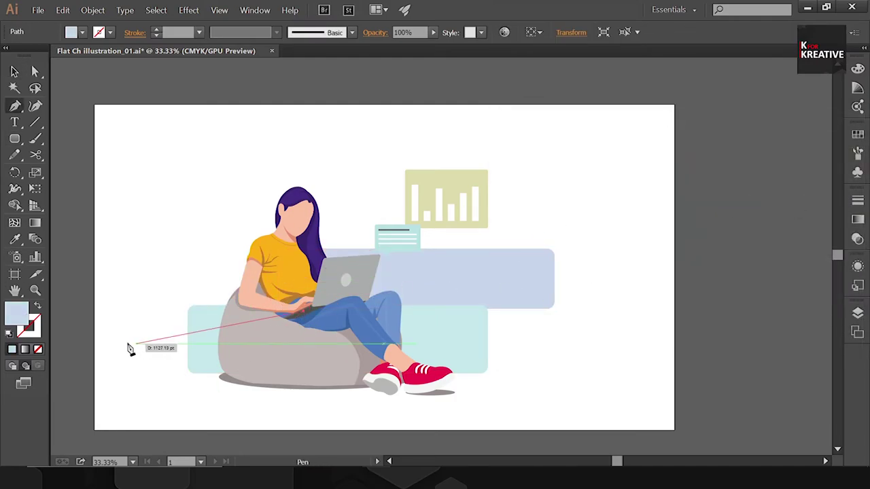
{"action": "left_click_drag", "start_coordinate": [108, 350], "coordinate": [80, 393]}
{"action": "left_click_drag", "start_coordinate": [317, 404], "coordinate": [560, 406]}
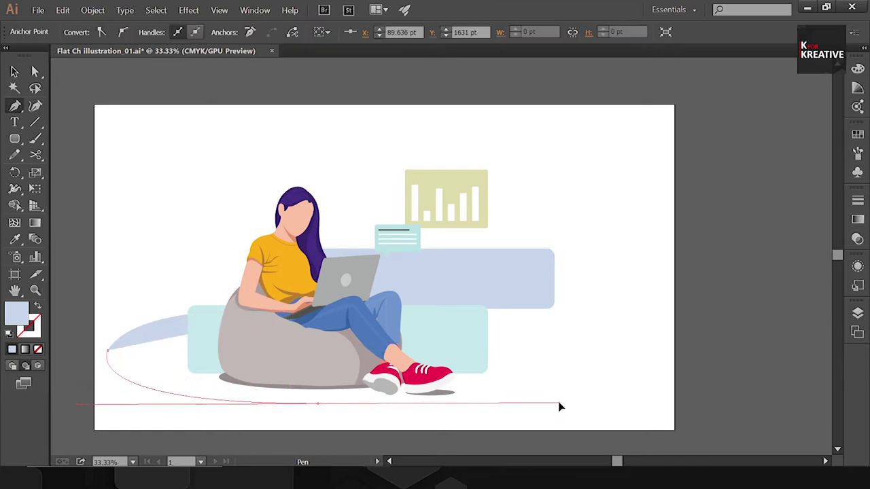
{"action": "scroll", "coordinate": [361, 385], "scroll_direction": "down", "scroll_amount": 2}
{"action": "scroll", "coordinate": [458, 385], "scroll_direction": "right", "scroll_amount": 1}
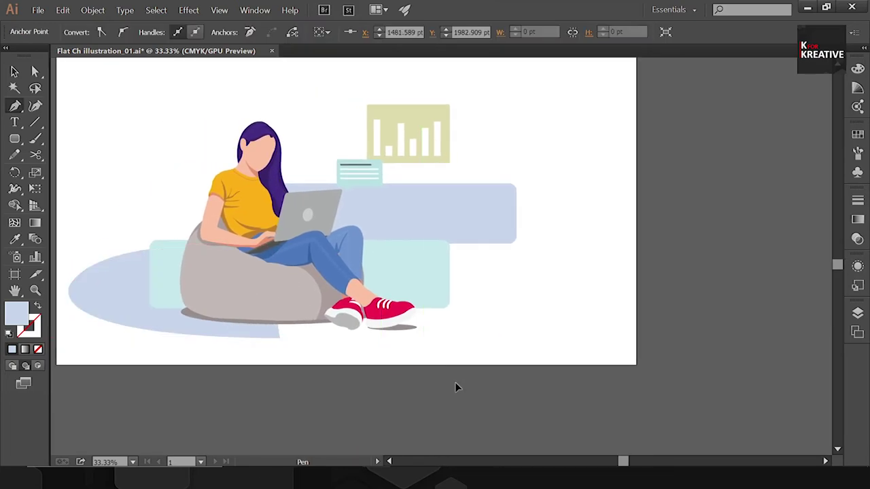
{"action": "left_click_drag", "start_coordinate": [459, 383], "coordinate": [650, 417]}
{"action": "left_click_drag", "start_coordinate": [650, 351], "coordinate": [504, 282]}
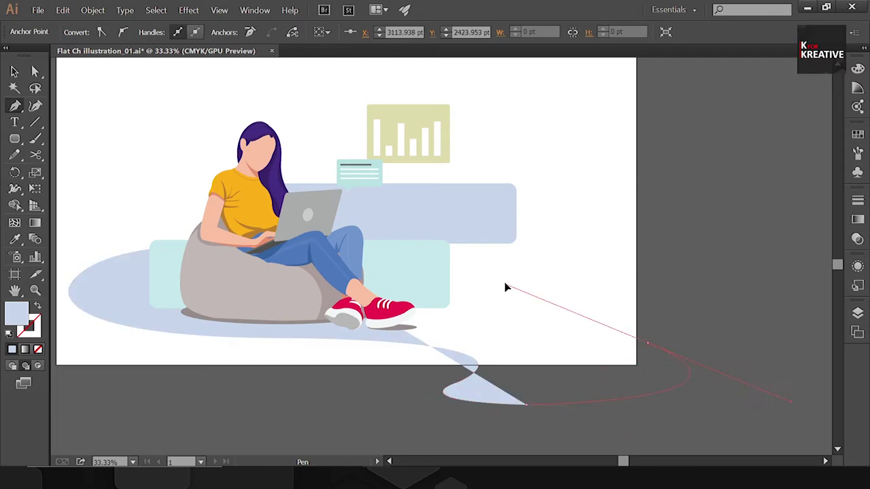
{"action": "mouse_move", "coordinate": [465, 318]}
{"action": "left_mouse_down"}
{"action": "mouse_move", "coordinate": [601, 285]}
{"action": "mouse_move", "coordinate": [566, 248]}
{"action": "left_mouse_up"}
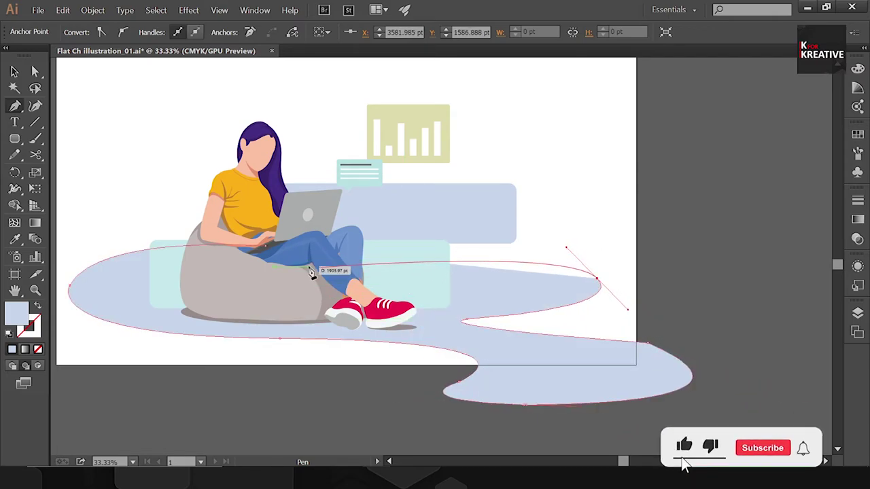
{"action": "left_click", "coordinate": [268, 251]}
Narrow the floor shape and reshape the curve at its right end
{"action": "key", "text": "v"}
{"action": "left_click", "coordinate": [606, 246]}
{"action": "scroll", "coordinate": [615, 173], "scroll_direction": "up", "scroll_amount": 2}
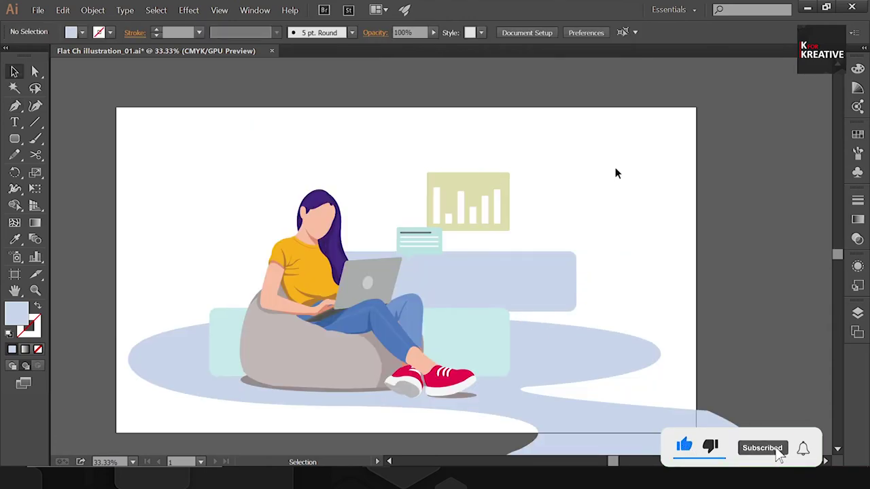
{"action": "left_click", "coordinate": [621, 344]}
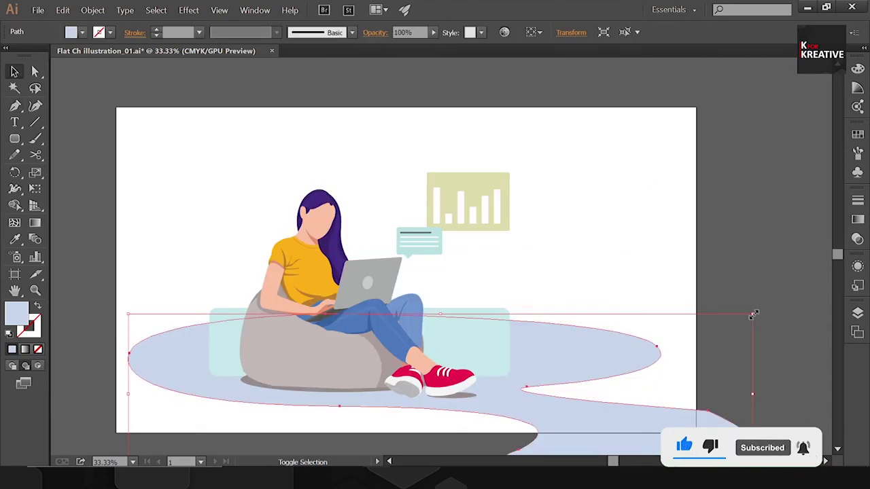
{"action": "left_click_drag", "start_coordinate": [752, 315], "coordinate": [693, 340]}
{"action": "key", "text": "a"}
{"action": "mouse_move", "coordinate": [592, 396]}
{"action": "left_mouse_down"}
{"action": "mouse_move", "coordinate": [691, 453]}
{"action": "mouse_move", "coordinate": [793, 411]}
{"action": "left_mouse_up"}
{"action": "scroll", "coordinate": [727, 344], "scroll_direction": "right", "scroll_amount": 2}
{"action": "left_click", "coordinate": [142, 367], "text": "ctrl"}
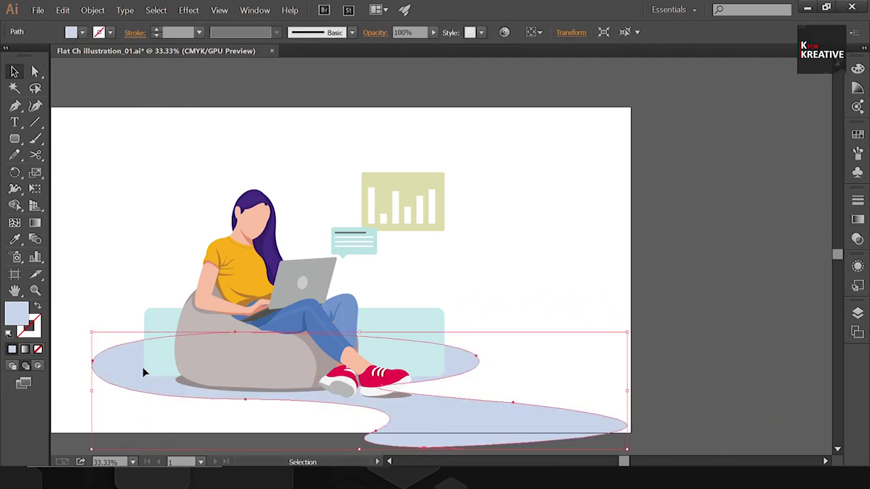
{"action": "scroll", "coordinate": [172, 367], "scroll_direction": "left", "scroll_amount": 2}
{"action": "key", "text": "v"}
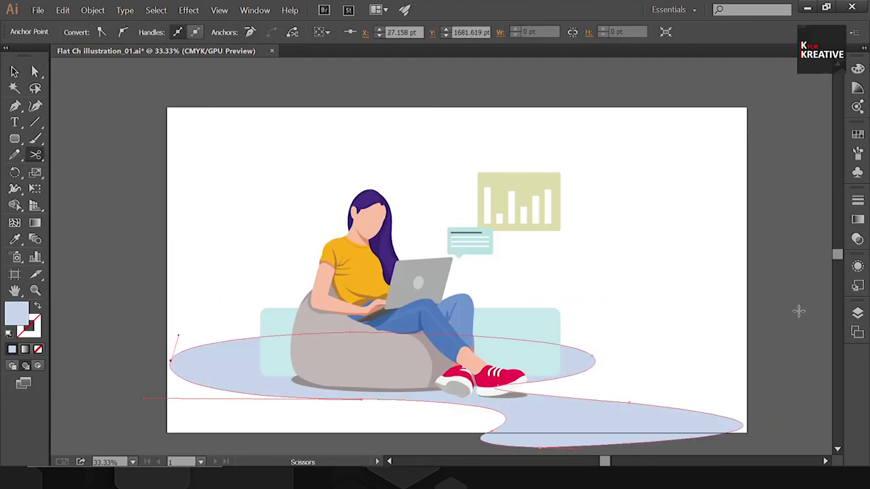
{"action": "left_click", "coordinate": [741, 309]}
Narrow the teal rounded backdrop from its right side
{"action": "scroll", "coordinate": [740, 309], "scroll_direction": "right", "scroll_amount": 2}
{"action": "left_click", "coordinate": [584, 344]}
{"action": "key", "text": "a"}
{"action": "left_click", "coordinate": [643, 303]}
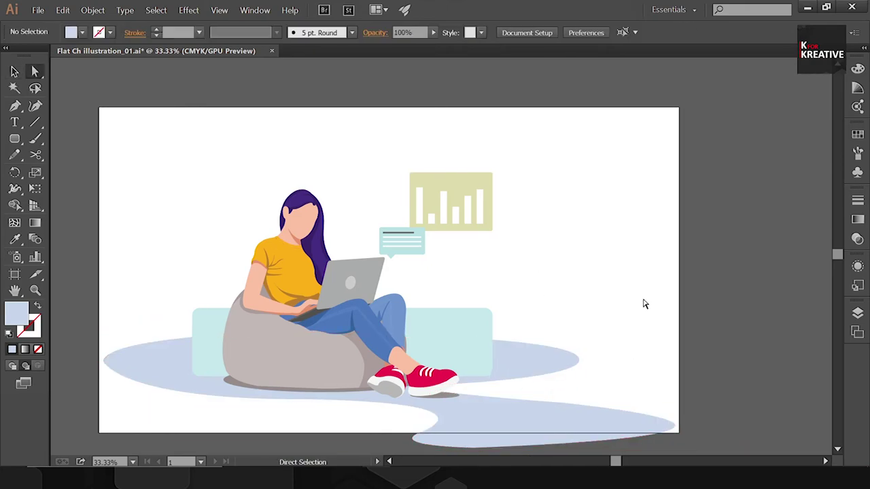
{"action": "key", "text": "v"}
{"action": "left_click", "coordinate": [498, 341]}
{"action": "left_click_drag", "start_coordinate": [497, 342], "coordinate": [469, 342]}
{"action": "left_click", "coordinate": [537, 293]}
Draw a large wavy closed blob around the whole scene with the Pen tool
{"action": "key", "text": "p"}
{"action": "left_click", "coordinate": [211, 167]}
{"action": "left_click_drag", "start_coordinate": [146, 231], "coordinate": [77, 227]}
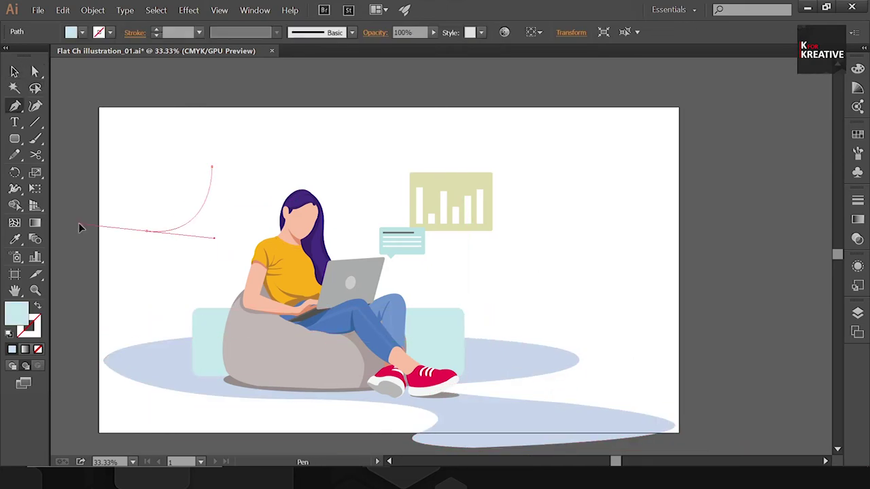
{"action": "left_click_drag", "start_coordinate": [64, 277], "coordinate": [131, 407]}
{"action": "key", "text": "ctrl+minus"}
{"action": "left_click_drag", "start_coordinate": [273, 367], "coordinate": [279, 416]}
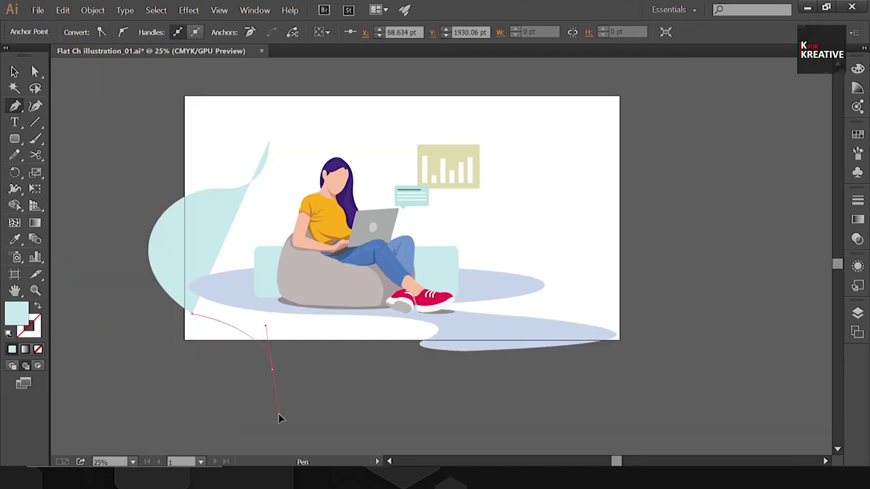
{"action": "mouse_move", "coordinate": [403, 399]}
{"action": "left_mouse_down"}
{"action": "mouse_move", "coordinate": [465, 360]}
{"action": "mouse_move", "coordinate": [511, 358]}
{"action": "left_mouse_up"}
{"action": "left_click_drag", "start_coordinate": [611, 355], "coordinate": [657, 389]}
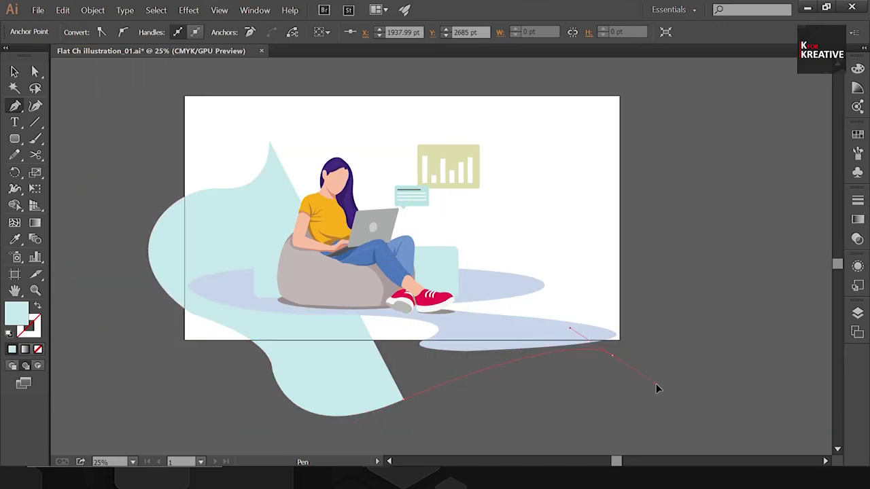
{"action": "left_click_drag", "start_coordinate": [673, 350], "coordinate": [687, 292]}
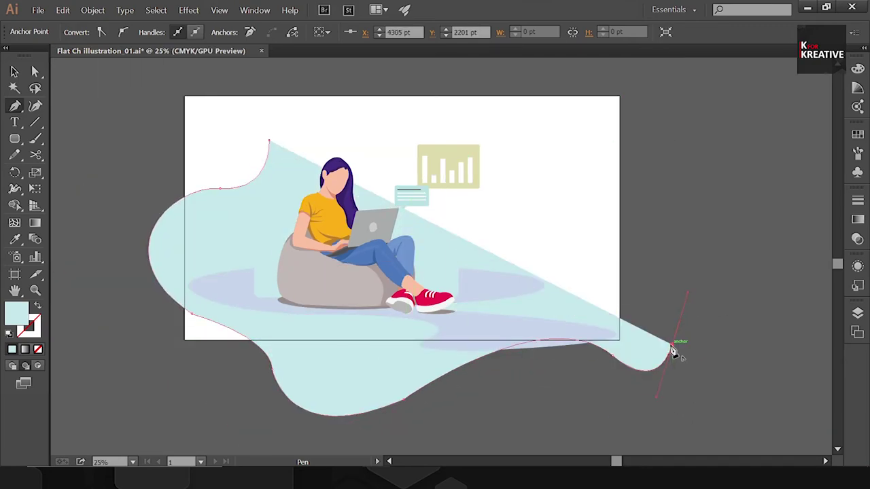
{"action": "left_click", "coordinate": [576, 224]}
{"action": "left_click_drag", "start_coordinate": [516, 193], "coordinate": [527, 143]}
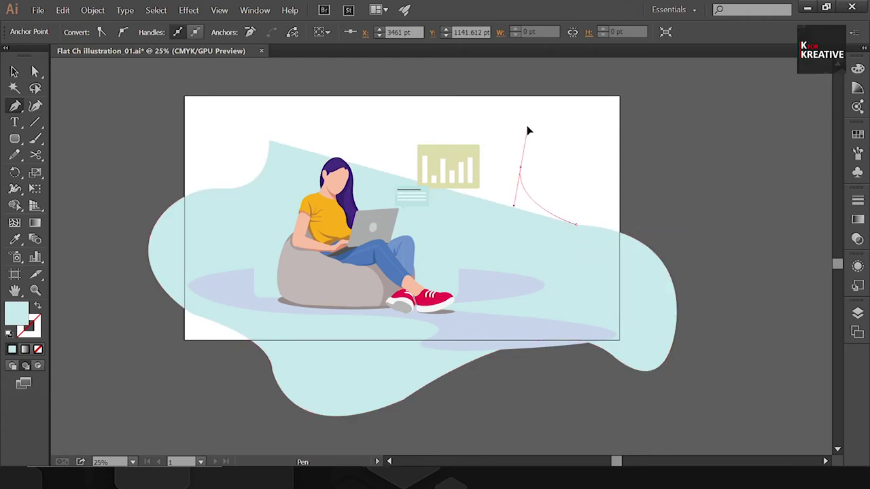
{"action": "left_click_drag", "start_coordinate": [353, 98], "coordinate": [408, 93]}
{"action": "scroll", "coordinate": [358, 136], "scroll_direction": "up", "scroll_amount": 2}
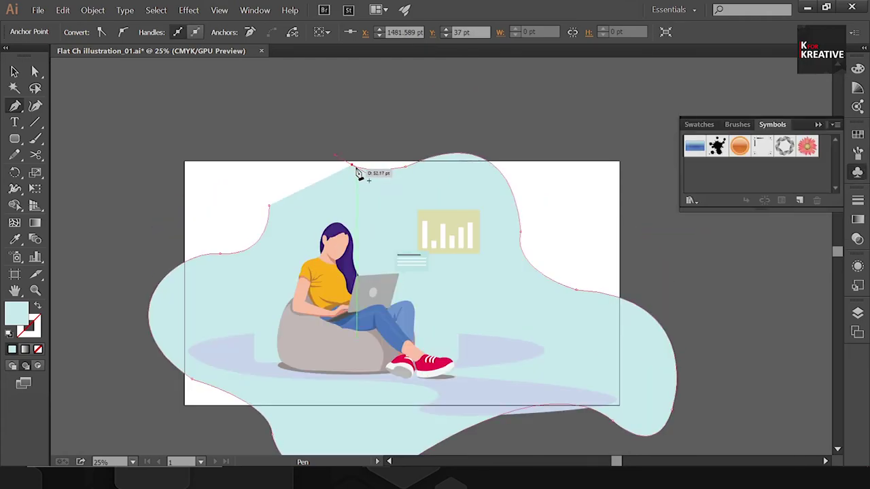
{"action": "left_click_drag", "start_coordinate": [358, 173], "coordinate": [282, 204]}
Fill the blob pale pink and lower its opacity to 50%
{"action": "key", "text": "v"}
{"action": "double_click", "coordinate": [16, 312]}
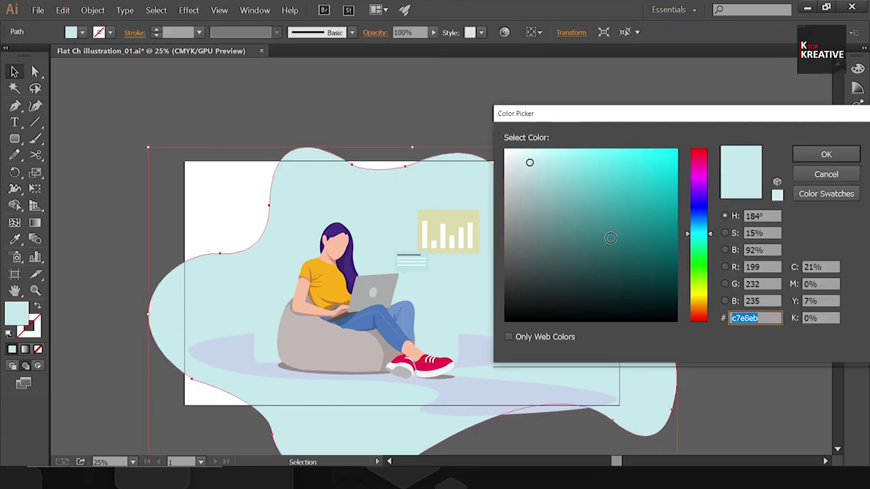
{"action": "left_click", "coordinate": [707, 169]}
{"action": "left_click", "coordinate": [826, 154]}
{"action": "left_click_drag", "start_coordinate": [432, 32], "coordinate": [407, 48]}
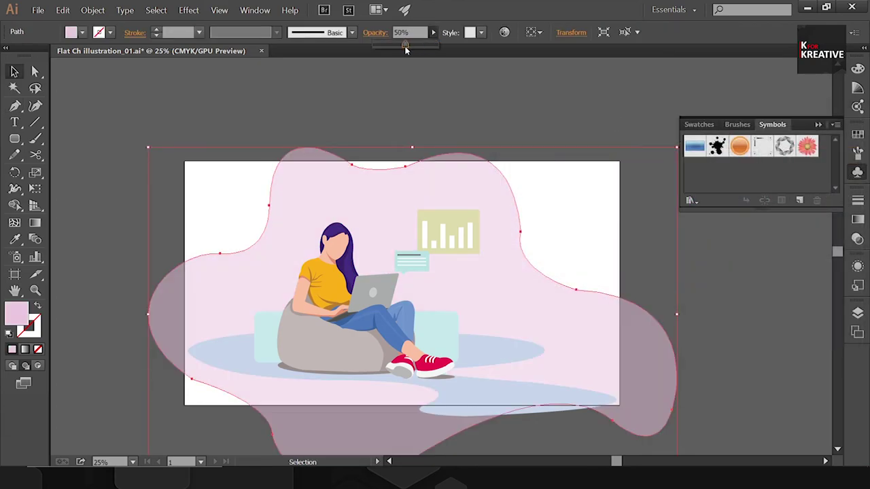
{"action": "left_click", "coordinate": [516, 93]}
{"action": "key", "text": "m"}
{"action": "key", "text": "ctrl+plus"}
{"action": "double_click", "coordinate": [19, 311]}
Draw a #f7a482 peach rectangle and taper its bottom corners inward for the pot body
{"action": "type", "text": "f7a482"}
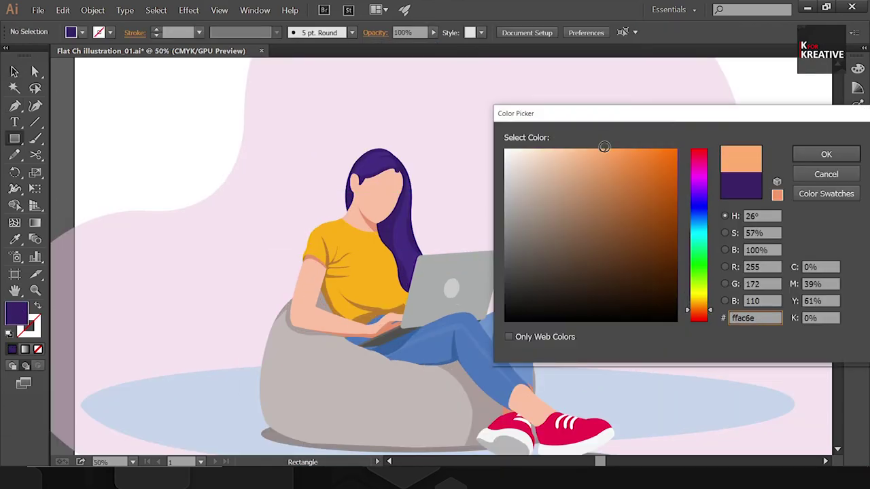
{"action": "key", "text": "Return"}
{"action": "left_click_drag", "start_coordinate": [121, 123], "coordinate": [183, 187]}
{"action": "key", "text": "a"}
{"action": "left_click_drag", "start_coordinate": [104, 174], "coordinate": [136, 202]}
{"action": "key", "text": "shift+Right"}
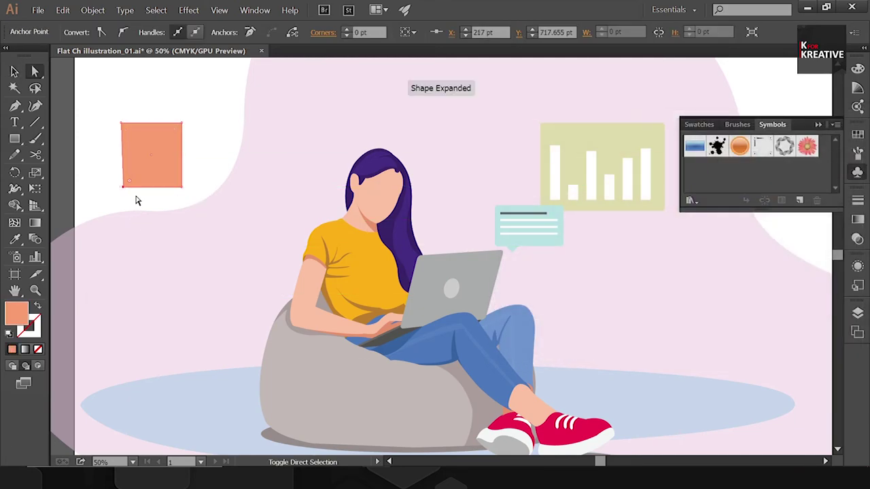
{"action": "left_click_drag", "start_coordinate": [182, 186], "coordinate": [174, 187]}
Add a peach rim rectangle across the pot top, then pick a light mint colour
{"action": "key", "text": "m"}
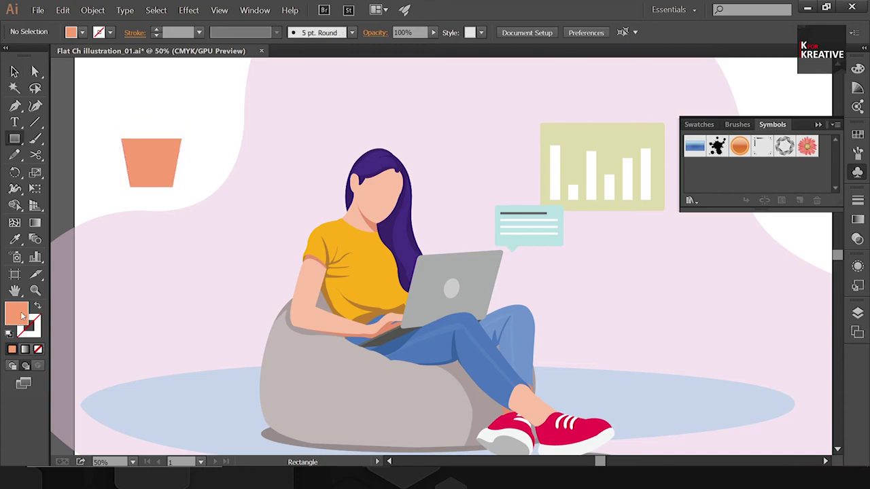
{"action": "double_click", "coordinate": [16, 312]}
{"action": "key", "text": "Return"}
{"action": "mouse_move", "coordinate": [117, 135]}
{"action": "left_mouse_down"}
{"action": "mouse_move", "coordinate": [185, 145]}
{"action": "mouse_move", "coordinate": [224, 375]}
{"action": "left_mouse_up"}
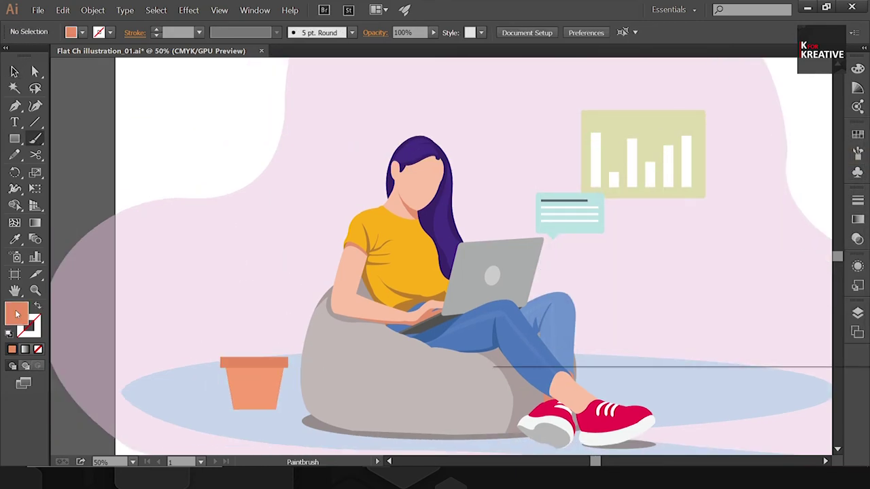
{"action": "double_click", "coordinate": [17, 314]}
{"action": "left_click", "coordinate": [577, 150]}
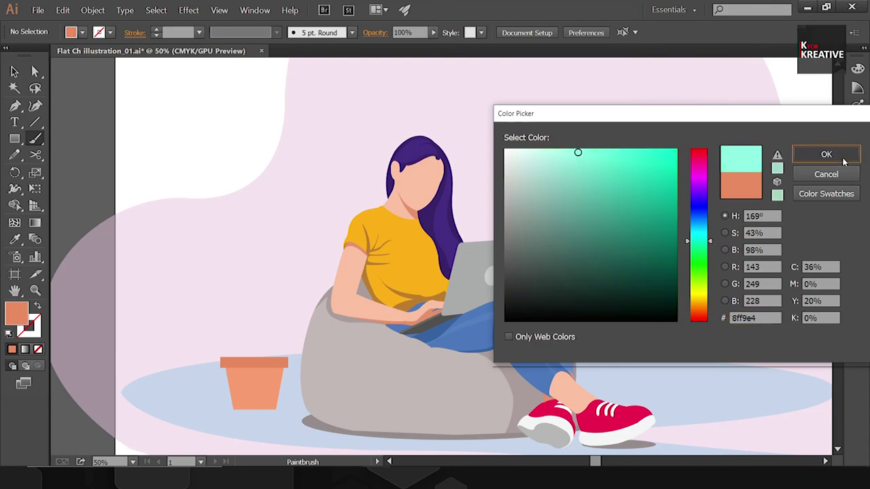
Set mint and teal colours for the leaves and rotate the plant leaves slightly
{"action": "left_click", "coordinate": [823, 153]}
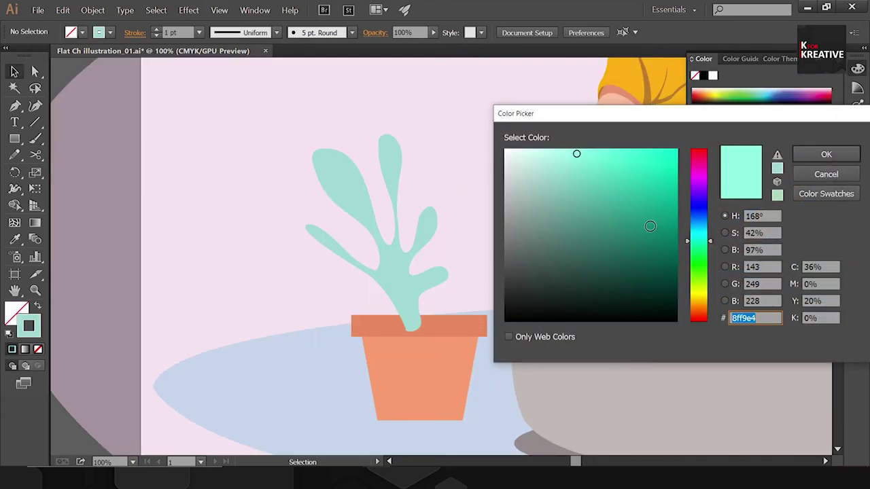
{"action": "left_click", "coordinate": [641, 192]}
{"action": "key", "text": "Return"}
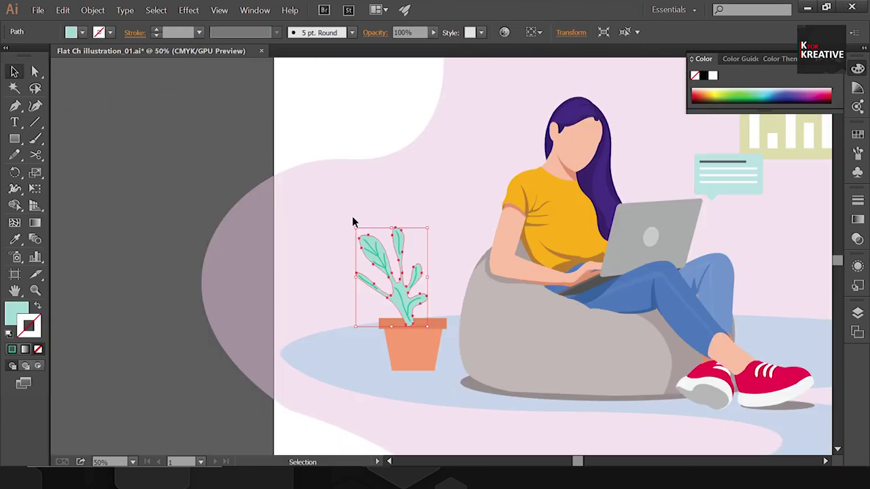
{"action": "left_click_drag", "start_coordinate": [413, 227], "coordinate": [339, 261]}
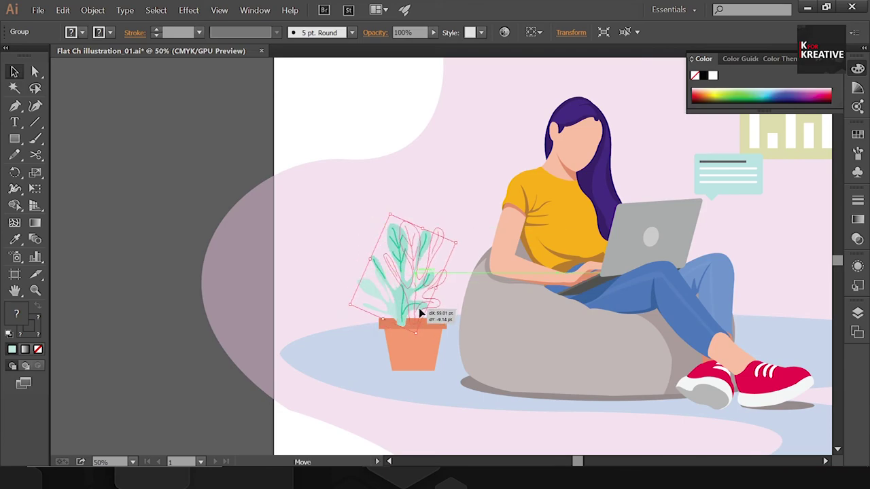
Place a duplicate of the potted plant to the right of the girl
{"action": "left_click", "coordinate": [428, 365]}
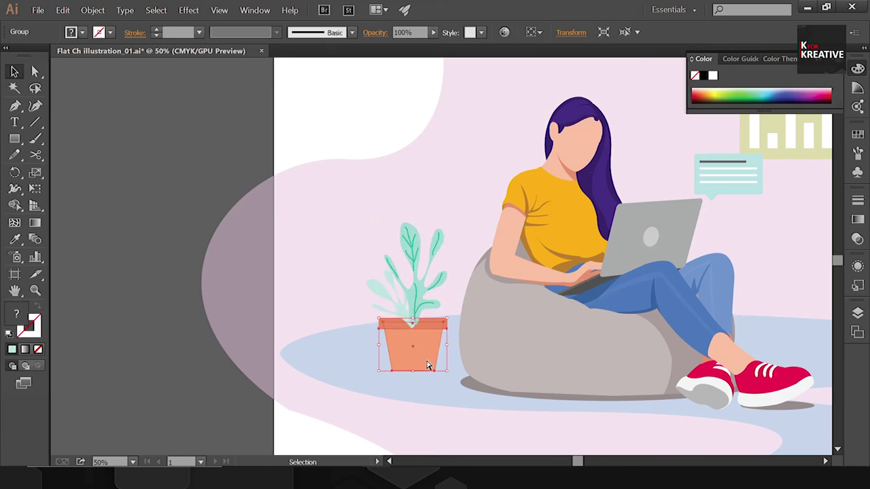
{"action": "key", "text": "ctrl+minus"}
{"action": "mouse_move", "coordinate": [370, 350]}
{"action": "left_mouse_down"}
{"action": "mouse_move", "coordinate": [727, 336]}
{"action": "mouse_move", "coordinate": [662, 311]}
{"action": "left_mouse_up"}
Draw a rectangle for the mug body and fill it strong magenta
{"action": "left_click", "coordinate": [218, 171]}
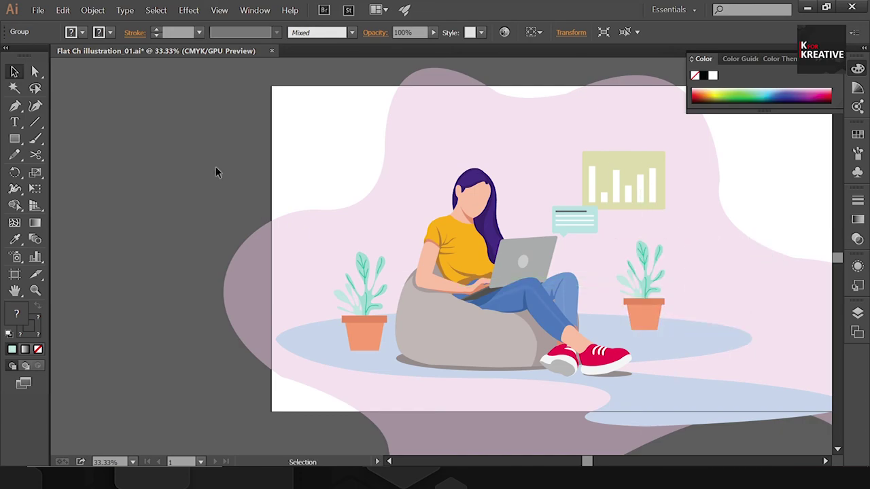
{"action": "key", "text": "m"}
{"action": "key", "text": "ctrl+1"}
{"action": "left_click_drag", "start_coordinate": [321, 402], "coordinate": [324, 400]}
{"action": "key", "text": "v"}
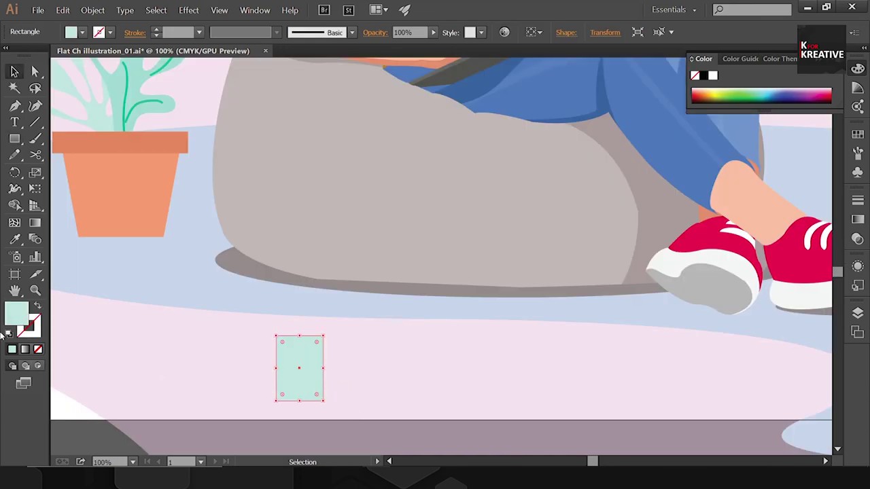
{"action": "double_click", "coordinate": [16, 314]}
{"action": "left_click", "coordinate": [700, 182]}
{"action": "left_click_drag", "start_coordinate": [700, 182], "coordinate": [701, 167]}
{"action": "left_click", "coordinate": [607, 156]}
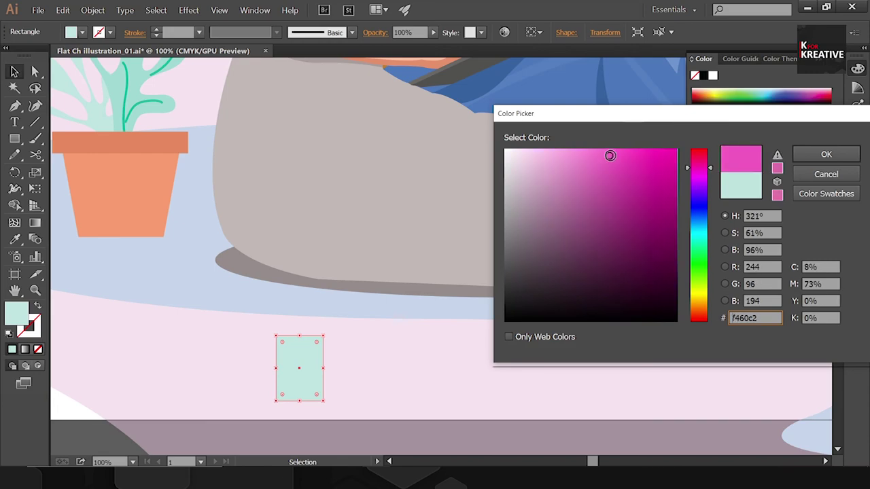
{"action": "left_click", "coordinate": [826, 155]}
Overlap a circle on the mug's right side and cut out its inside for a hollow handle
{"action": "left_click", "coordinate": [320, 417]}
{"action": "left_click", "coordinate": [14, 138]}
{"action": "left_click", "coordinate": [41, 171]}
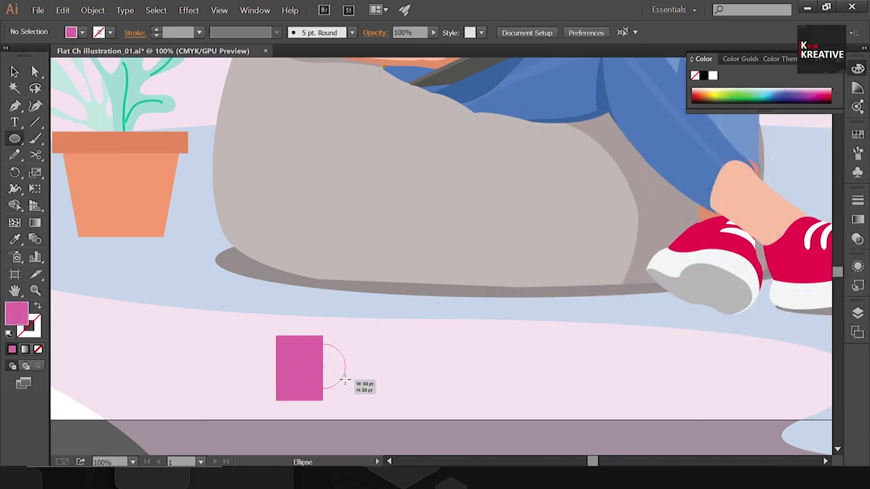
{"action": "left_click_drag", "start_coordinate": [345, 381], "coordinate": [345, 380]}
{"action": "key", "text": "v"}
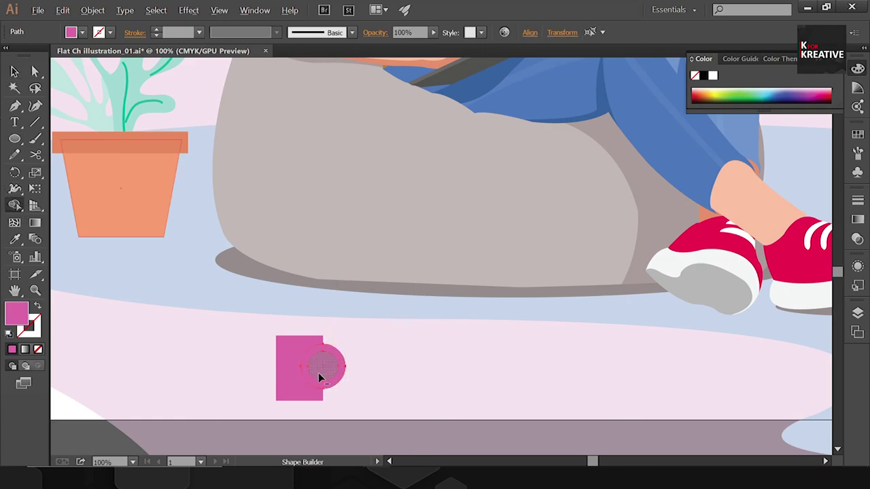
{"action": "left_click", "coordinate": [320, 373], "text": "alt"}
{"action": "key", "text": "v"}
{"action": "left_click", "coordinate": [382, 353]}
{"action": "left_click", "coordinate": [333, 385]}
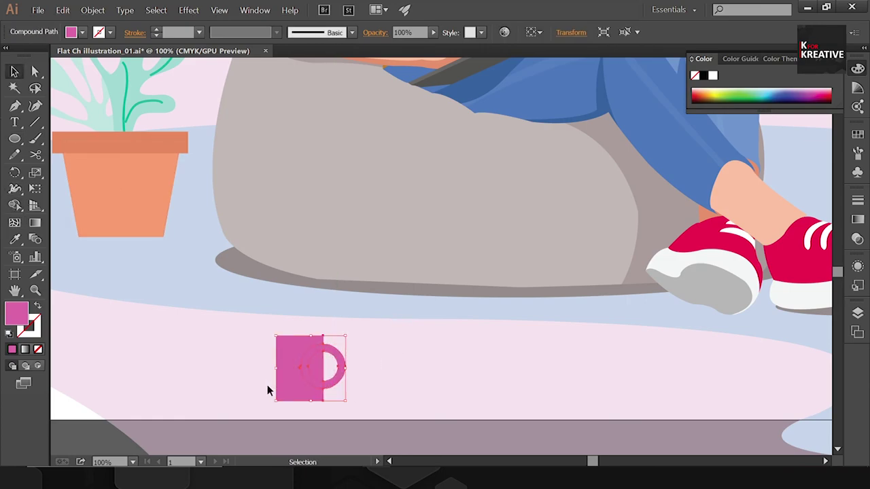
{"action": "left_click", "coordinate": [382, 364]}
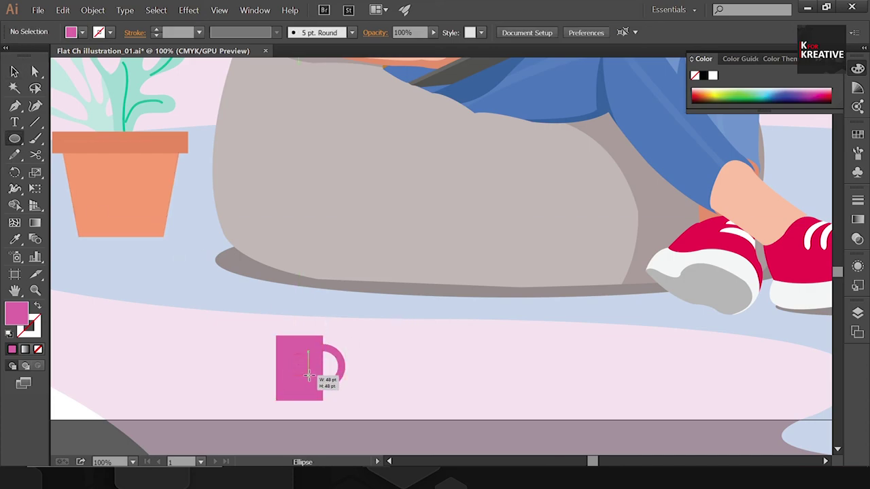
Add a small light pink circle on the mug body
{"action": "left_click_drag", "start_coordinate": [306, 373], "coordinate": [307, 374]}
{"action": "double_click", "coordinate": [17, 313]}
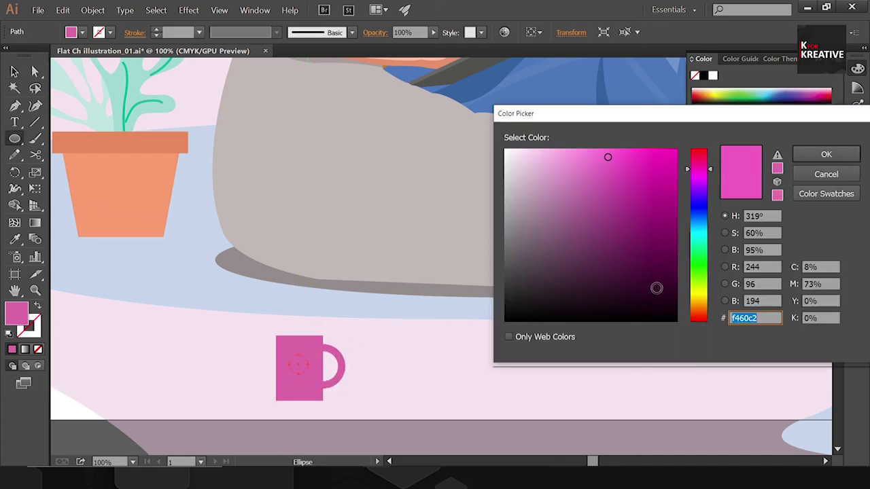
{"action": "mouse_move", "coordinate": [516, 166]}
{"action": "left_mouse_down"}
{"action": "mouse_move", "coordinate": [504, 170]}
{"action": "mouse_move", "coordinate": [555, 122]}
{"action": "mouse_move", "coordinate": [568, 142]}
{"action": "left_mouse_up"}
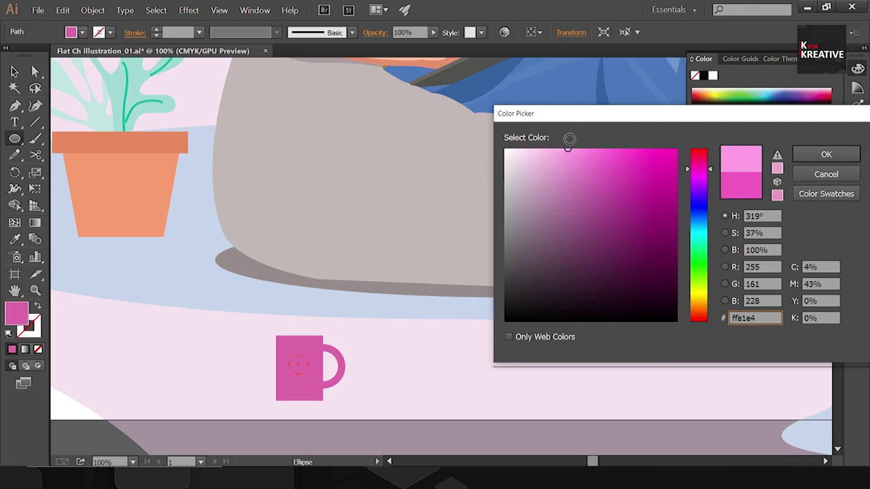
{"action": "left_click", "coordinate": [825, 154]}
Reflect the mug so the handle faces left and set it in front of the beanbag
{"action": "key", "text": "v"}
{"action": "left_click_drag", "start_coordinate": [347, 348], "coordinate": [269, 388]}
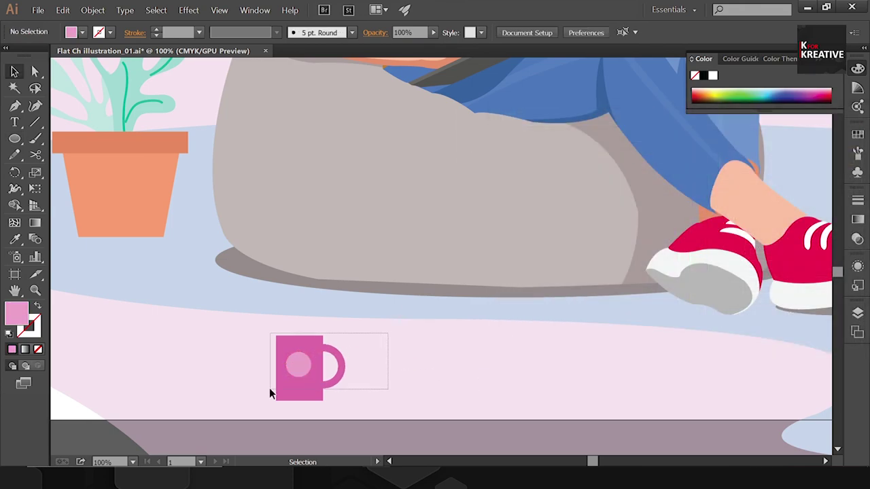
{"action": "left_click", "coordinate": [410, 377]}
{"action": "left_click_drag", "start_coordinate": [324, 394], "coordinate": [356, 315]}
{"action": "key", "text": "ctrl+minus"}
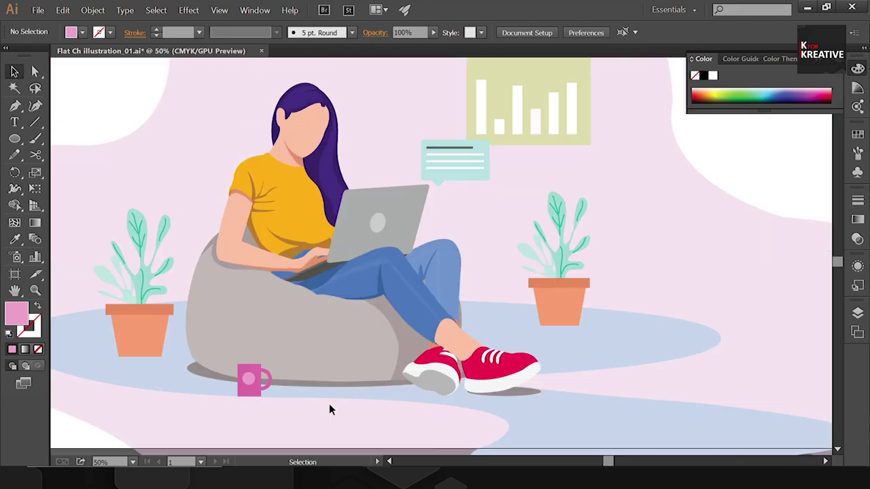
{"action": "right_click", "coordinate": [373, 360]}
{"action": "left_click", "coordinate": [419, 353]}
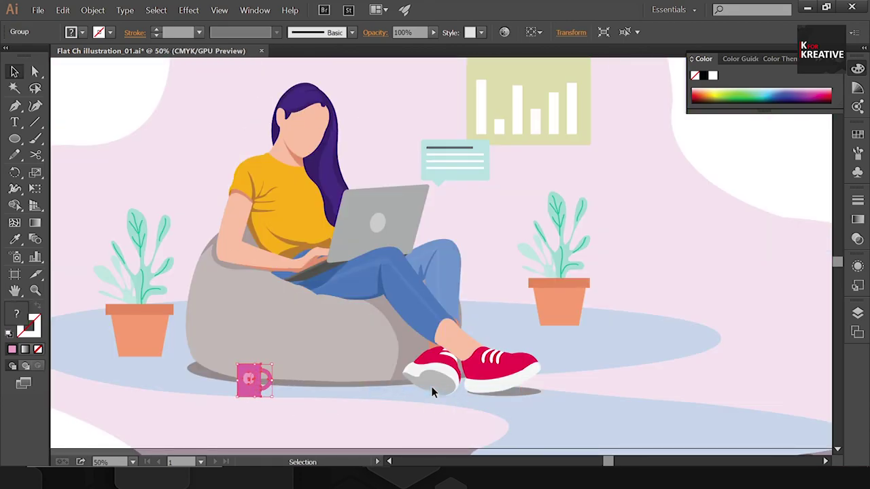
{"action": "left_click", "coordinate": [291, 424]}
{"action": "left_click_drag", "start_coordinate": [257, 382], "coordinate": [254, 379]}
Inside the girl and beanbag group, give the beanbag shadow a darker colour
{"action": "left_click", "coordinate": [203, 373]}
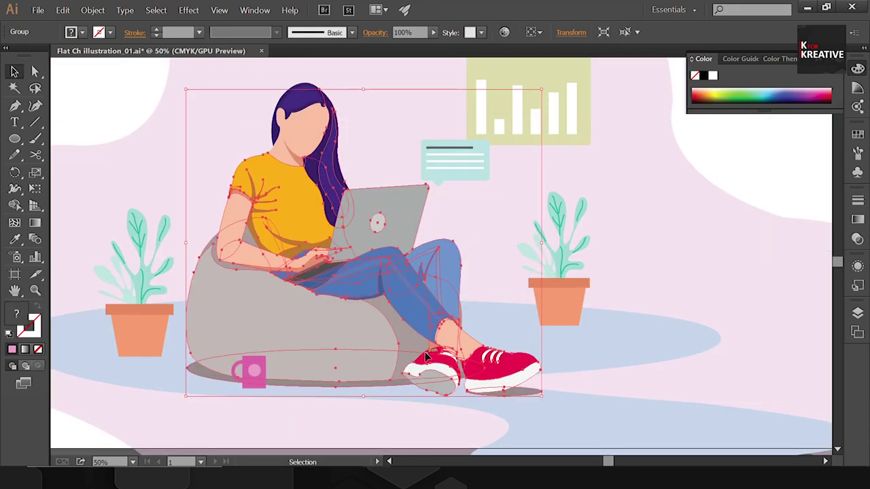
{"action": "double_click", "coordinate": [204, 374]}
{"action": "key", "text": "i"}
{"action": "left_click", "coordinate": [173, 369]}
{"action": "double_click", "coordinate": [16, 318]}
{"action": "key", "text": "Return"}
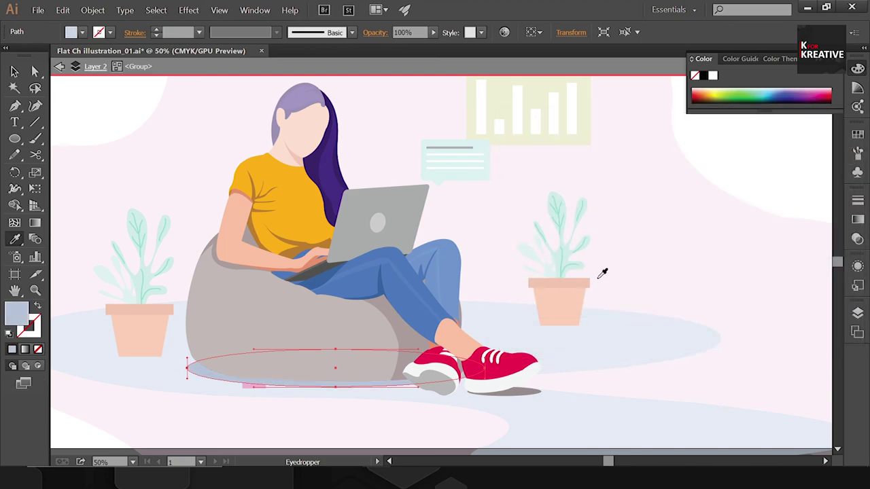
{"action": "left_click", "coordinate": [327, 371], "text": "ctrl"}
Exit group editing, zoom in on the mug and select it
{"action": "key", "text": "v"}
{"action": "double_click", "coordinate": [714, 377]}
{"action": "key", "text": "ctrl+plus"}
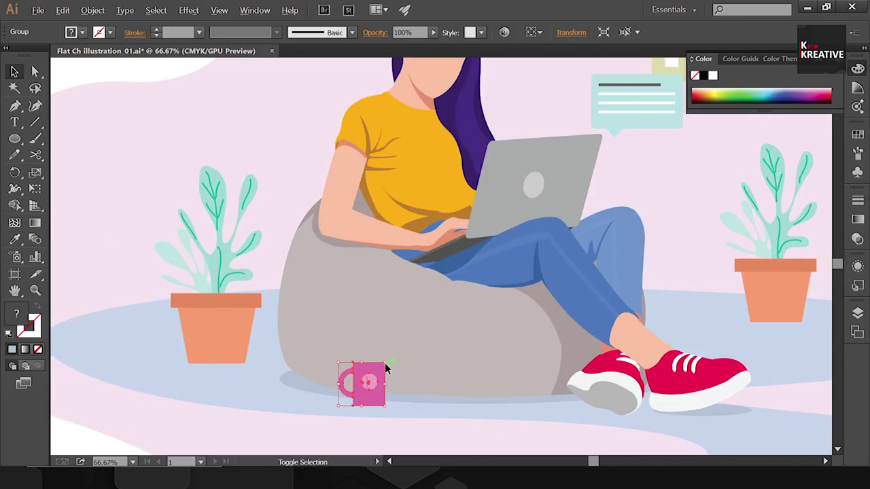
{"action": "left_click", "coordinate": [367, 384]}
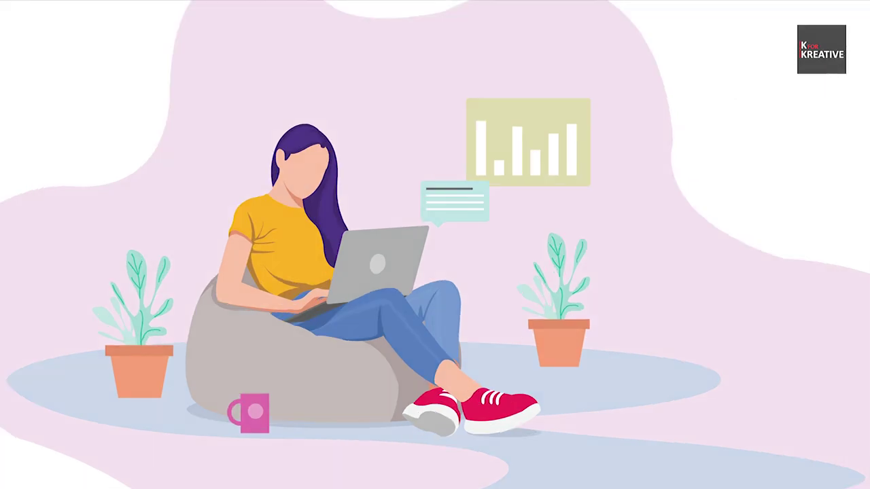